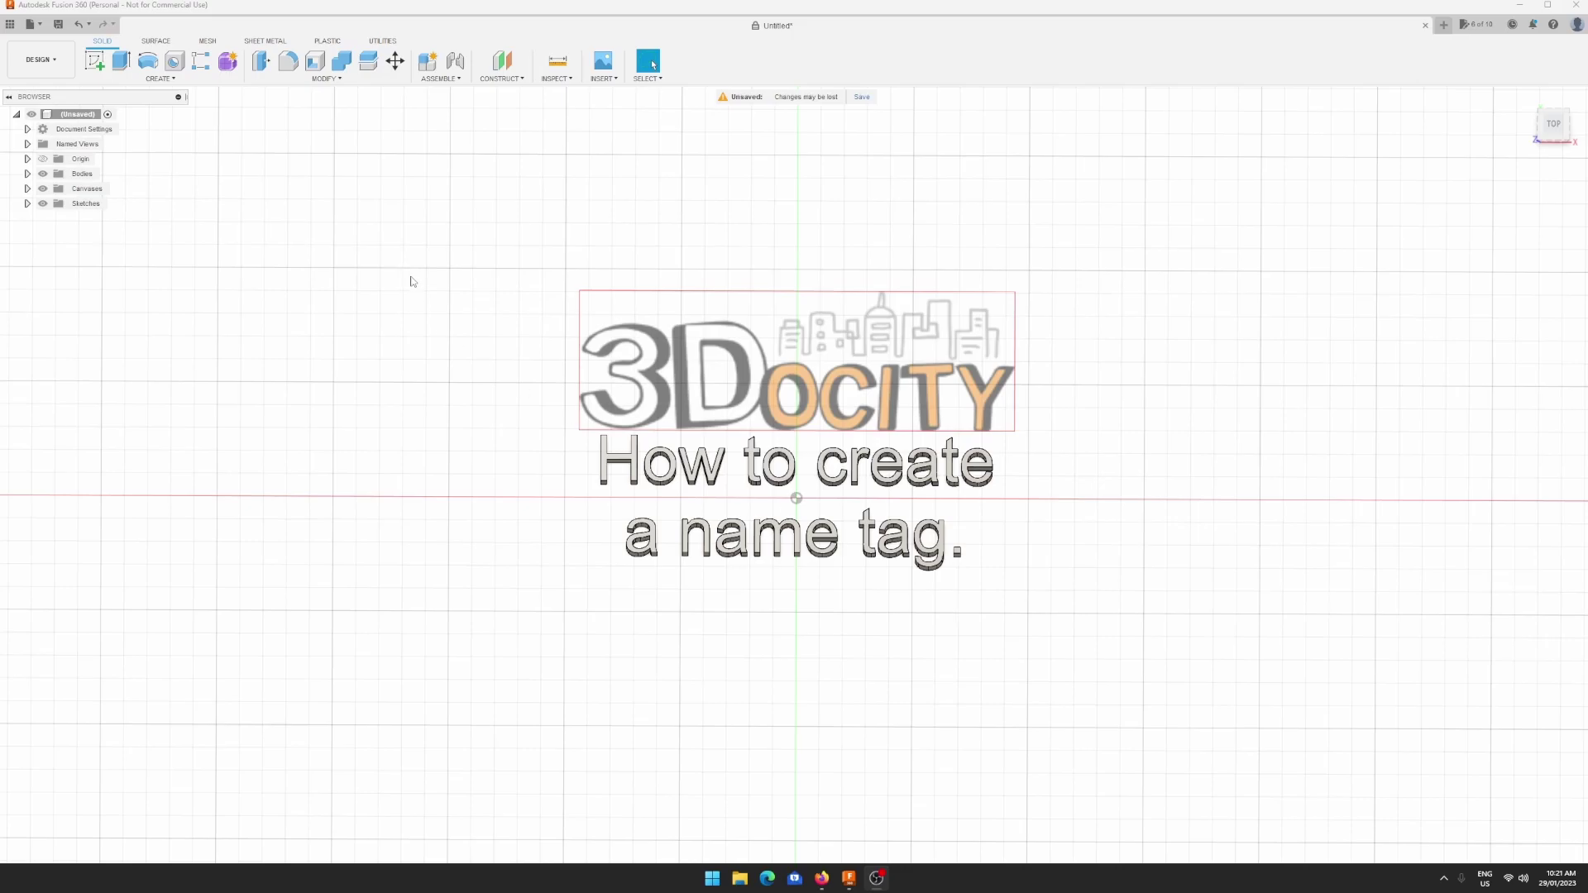
- Start a new blank design and begin a sketch on the horizontal XY ground plane
left_click(267, 306)
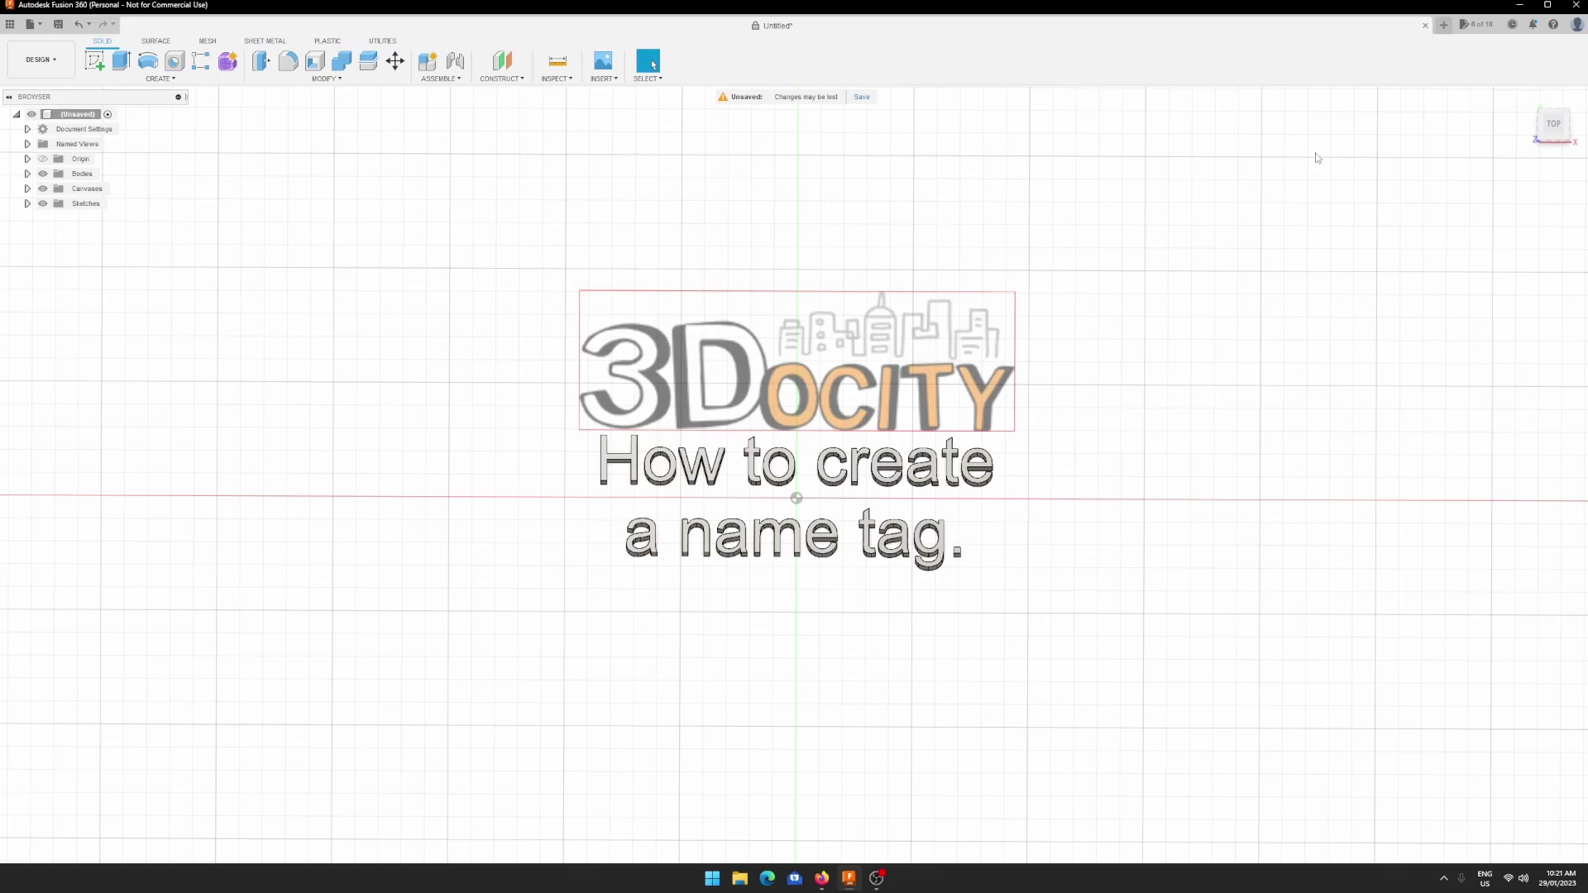
left_click(1445, 27)
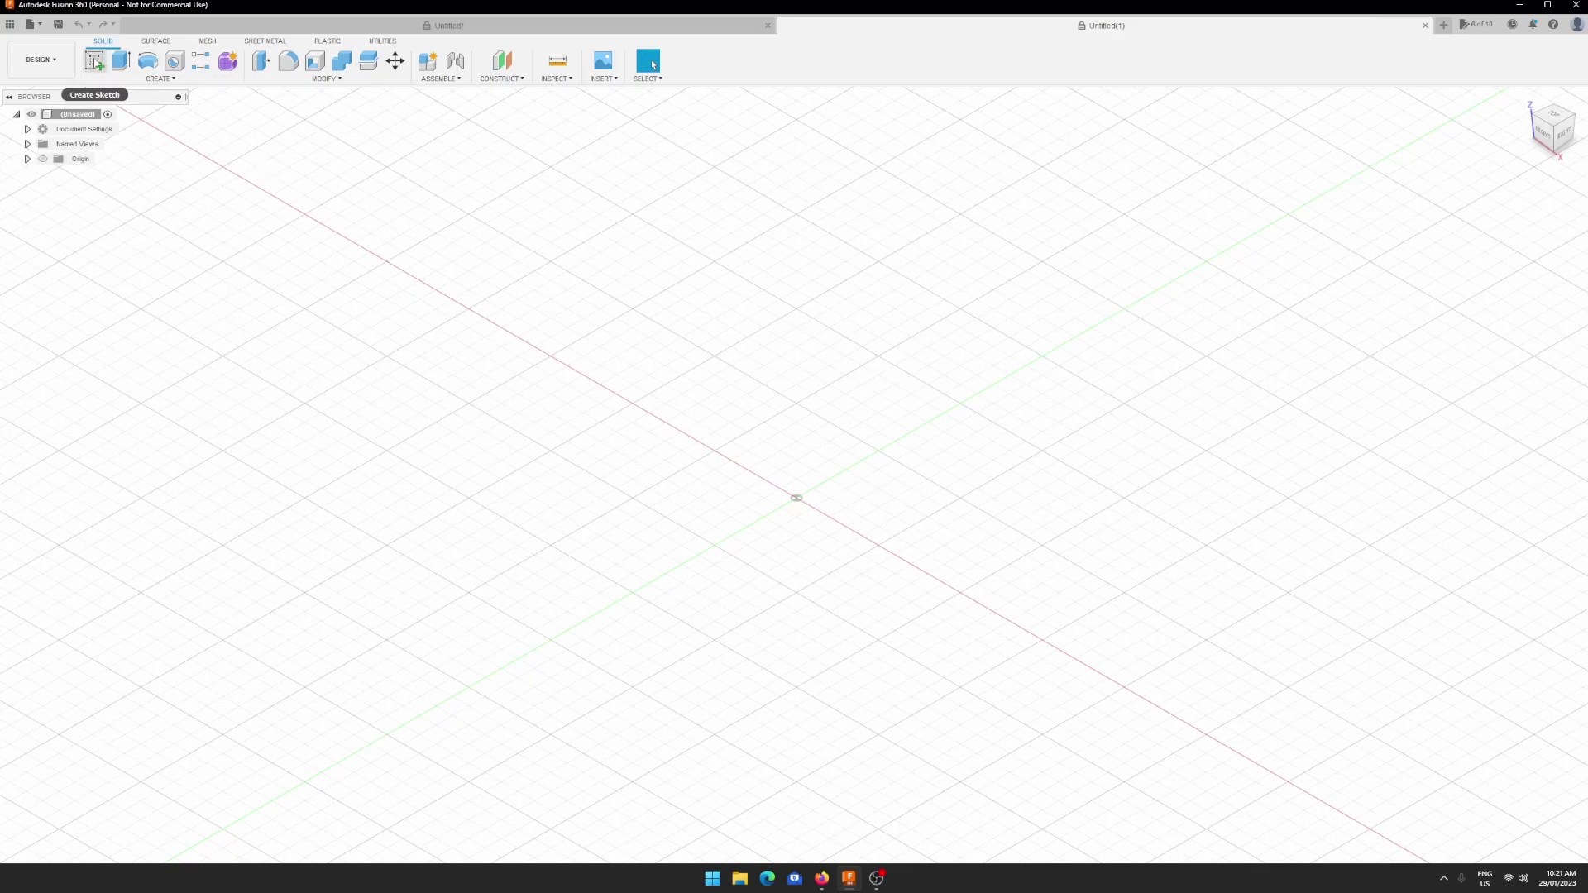
left_click(95, 61)
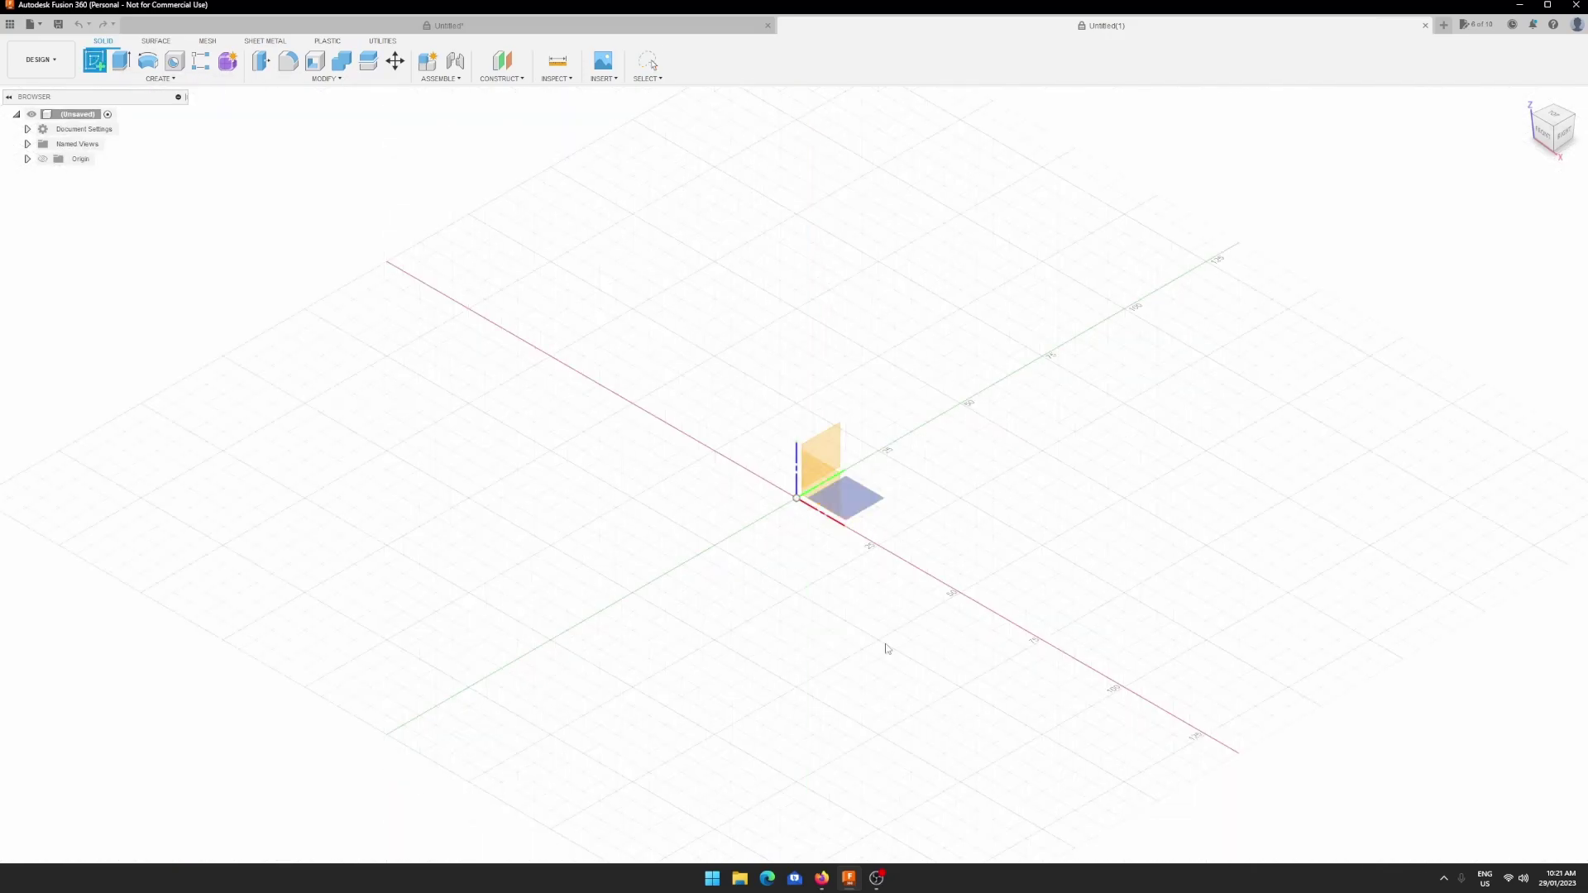
left_click(861, 494)
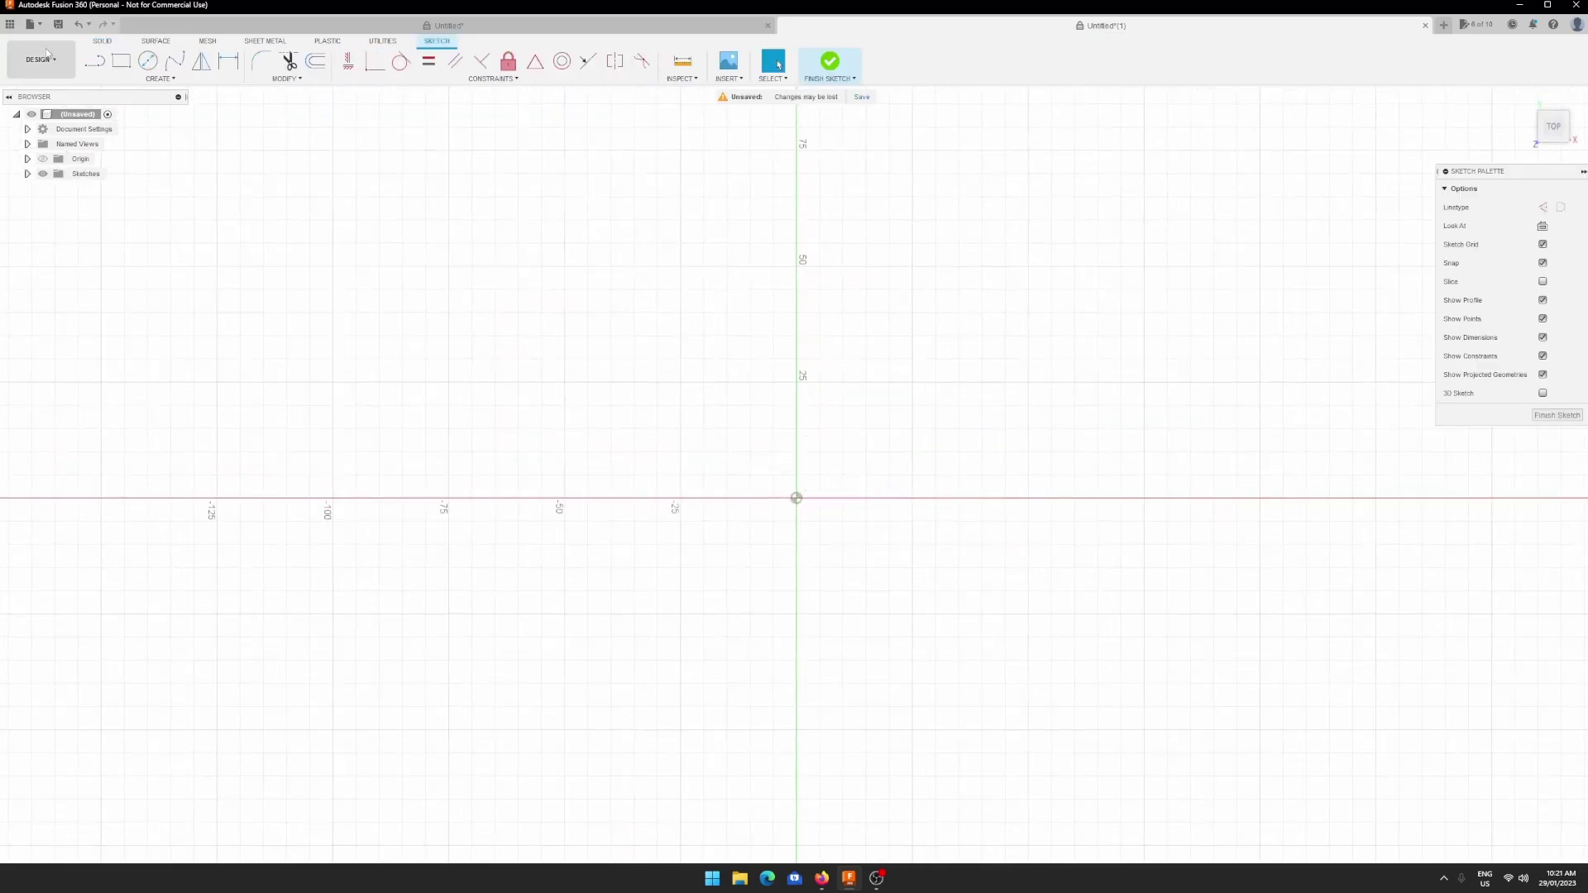
- Add the sketch text 'Seb' in a text frame anchored at the origin
left_click(144, 78)
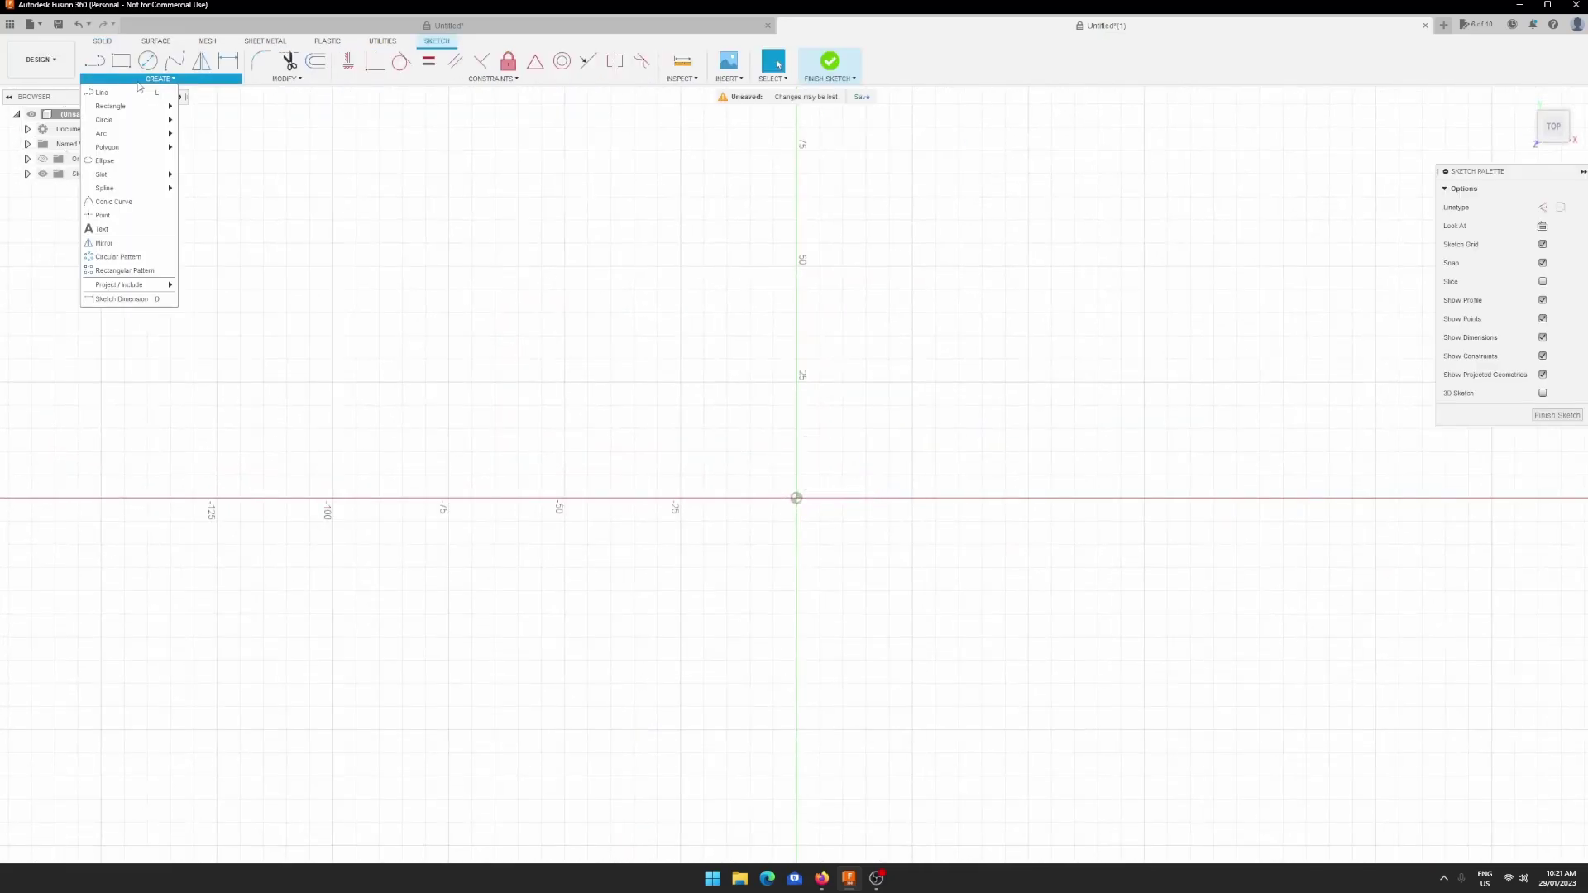
left_click(116, 229)
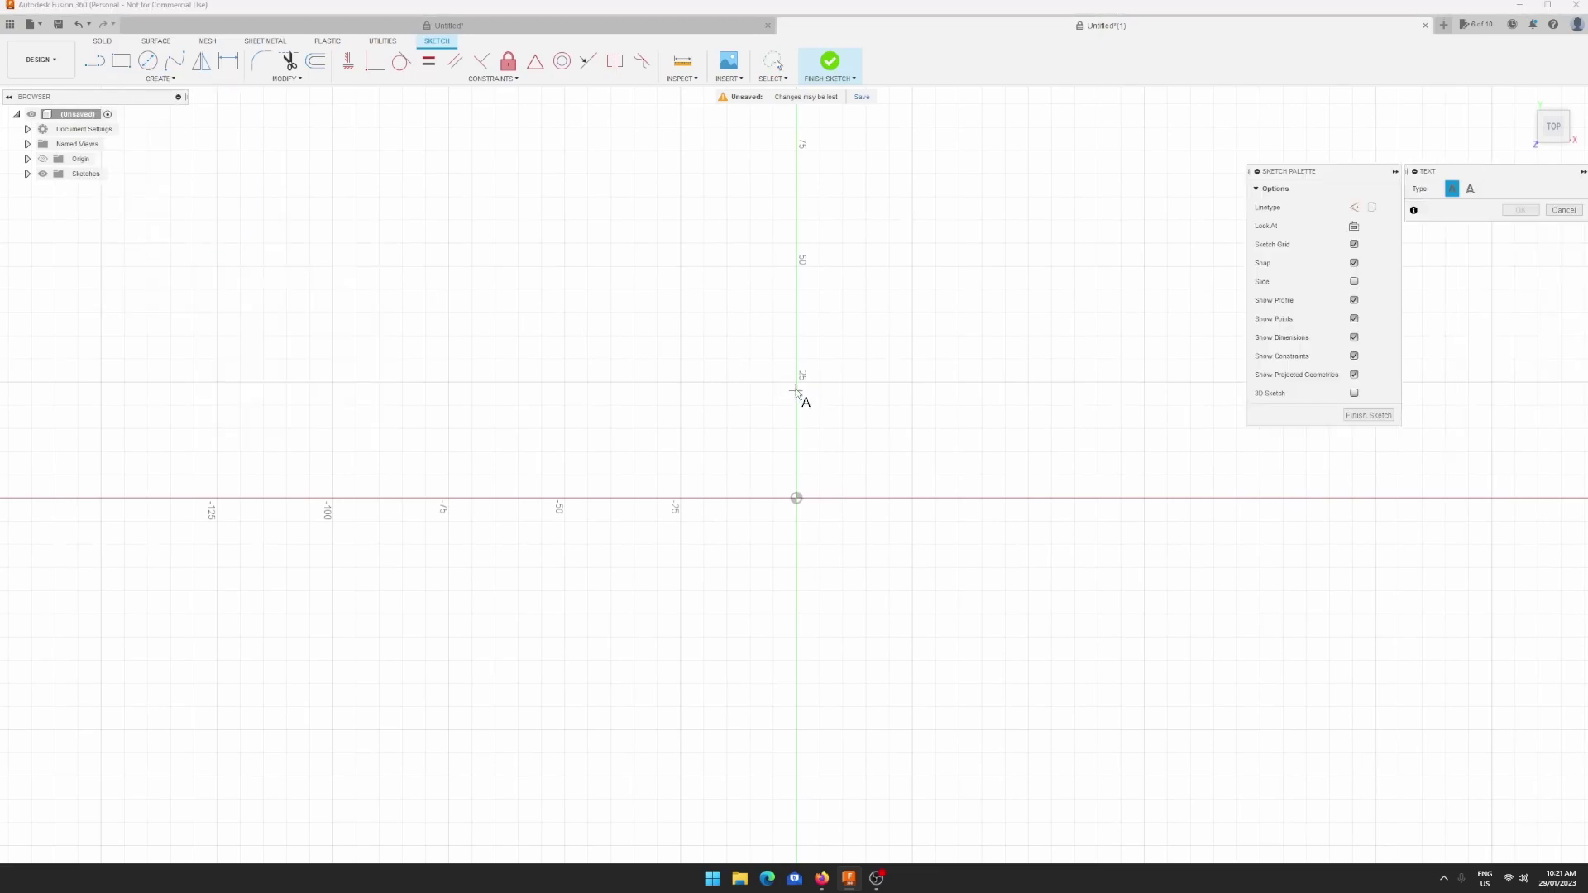
left_click(796, 499)
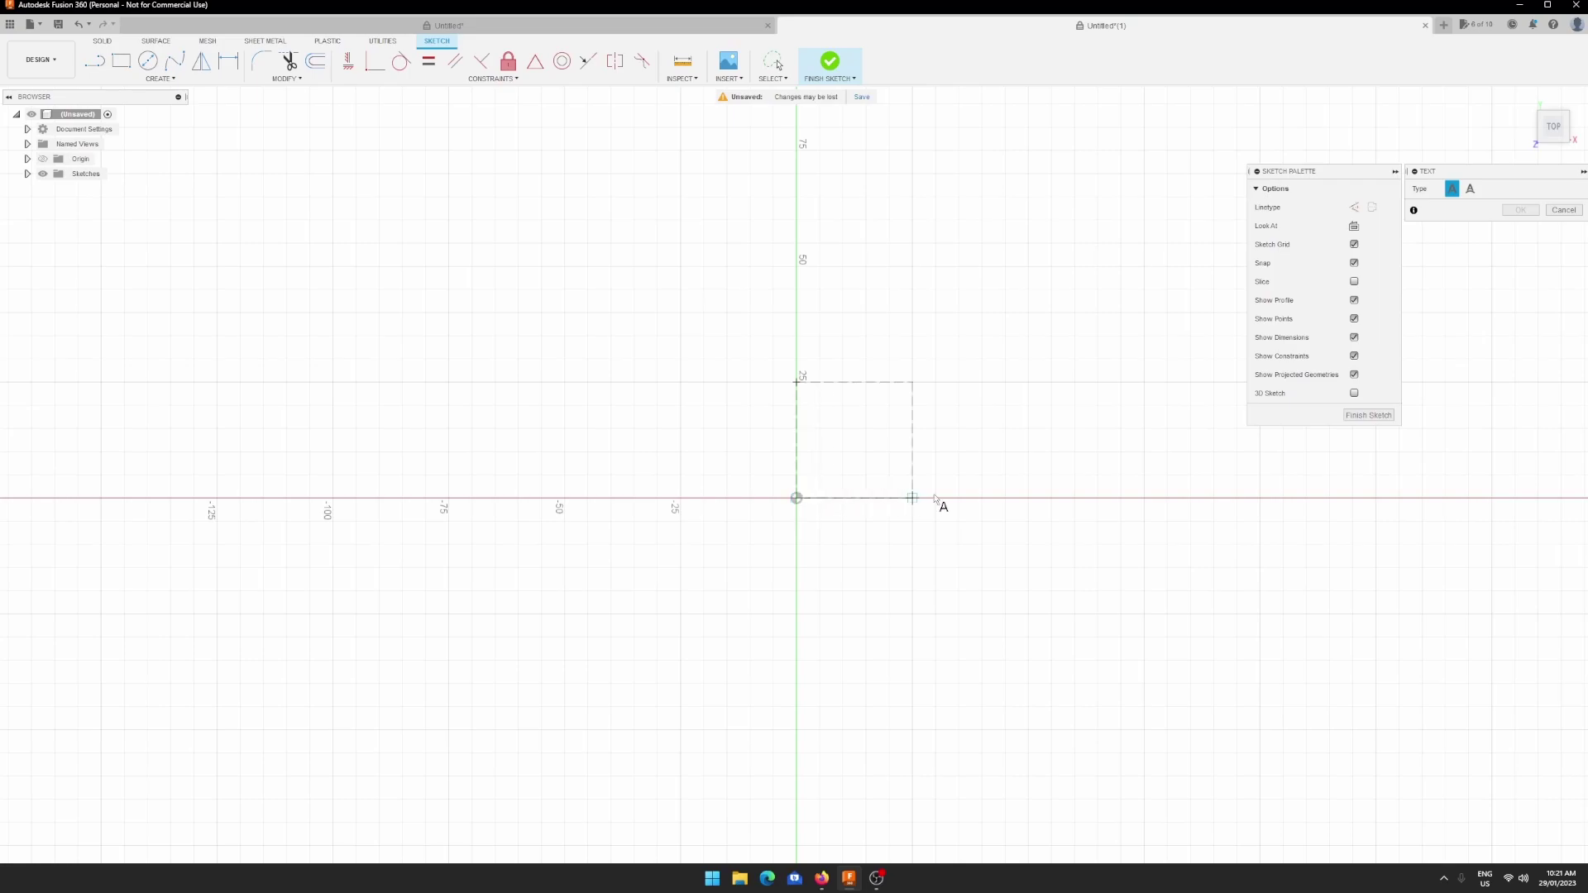
left_click(1145, 498)
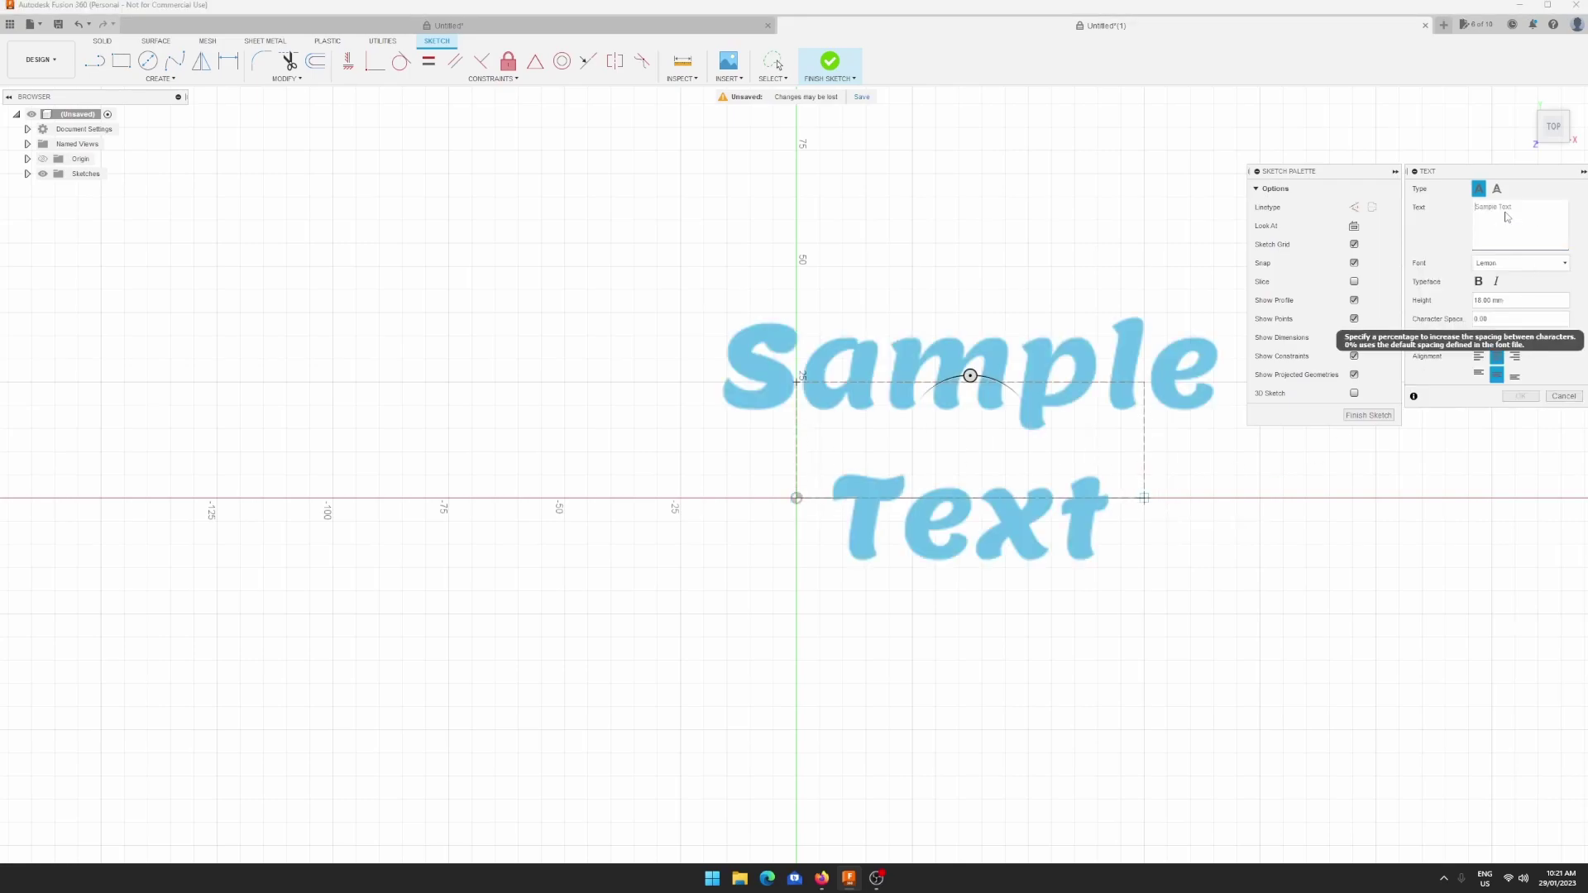
type("Seb")
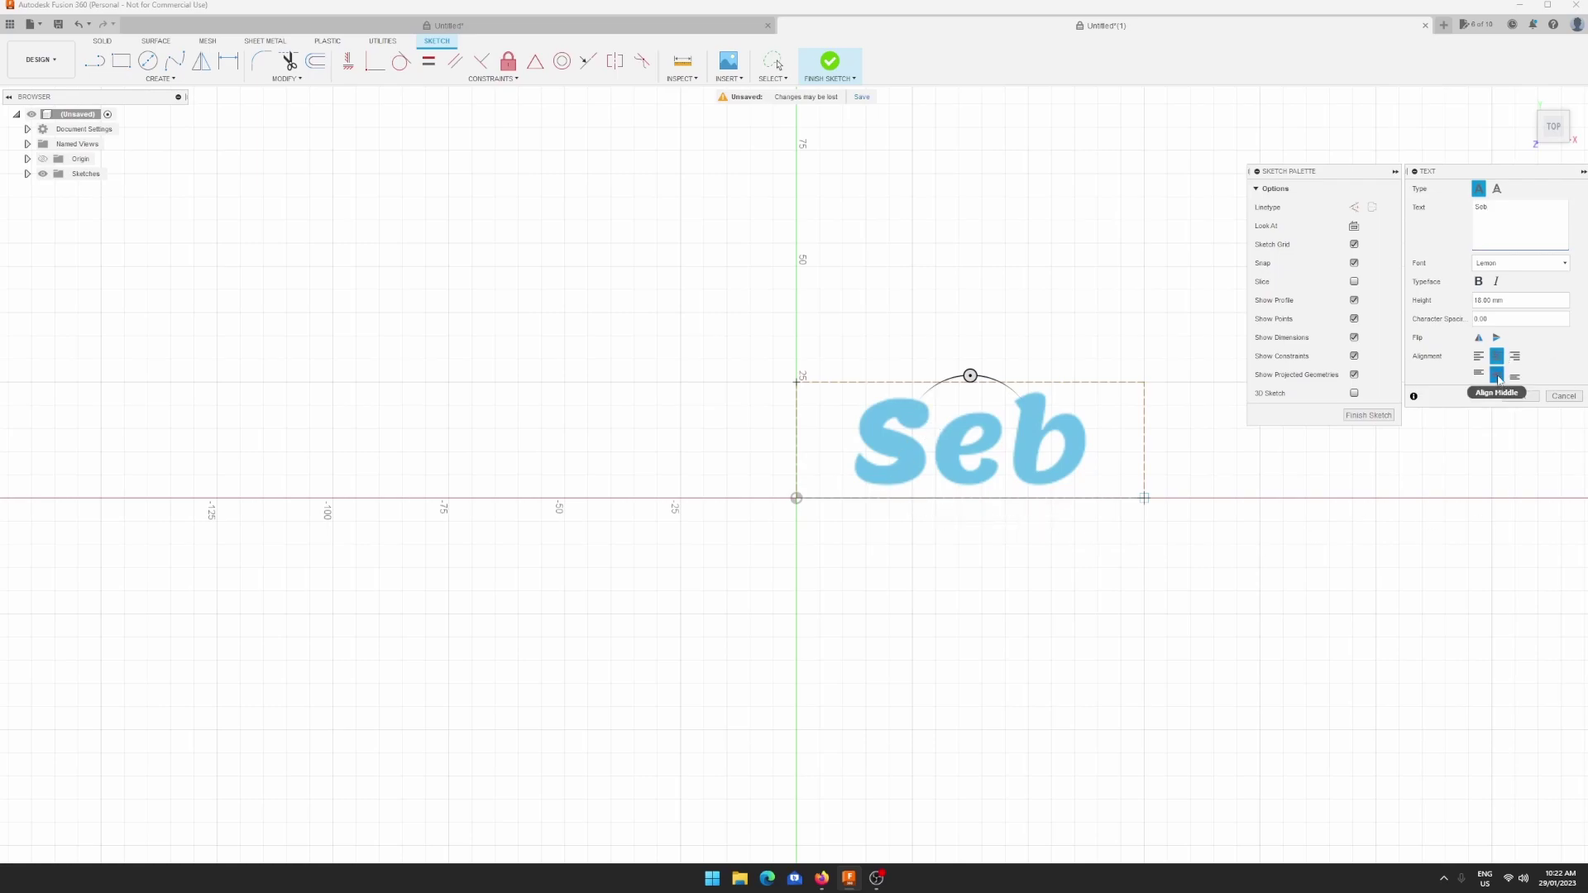
left_click(1529, 397)
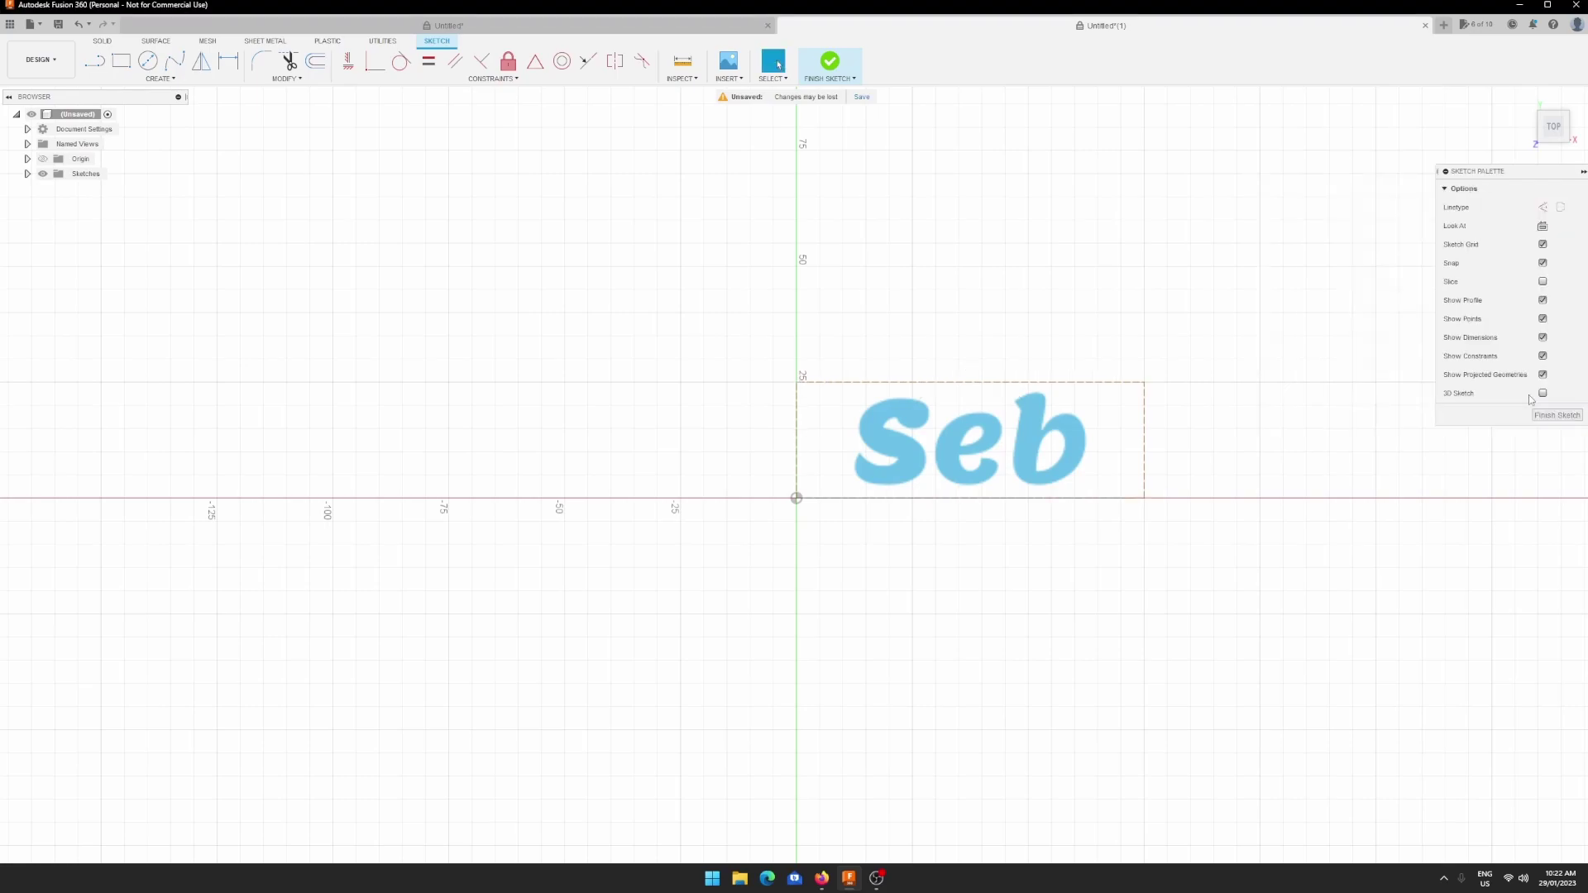
- Finish the sketch and extrude the Seb text profile 5 mm into a new solid body
left_click(1545, 417)
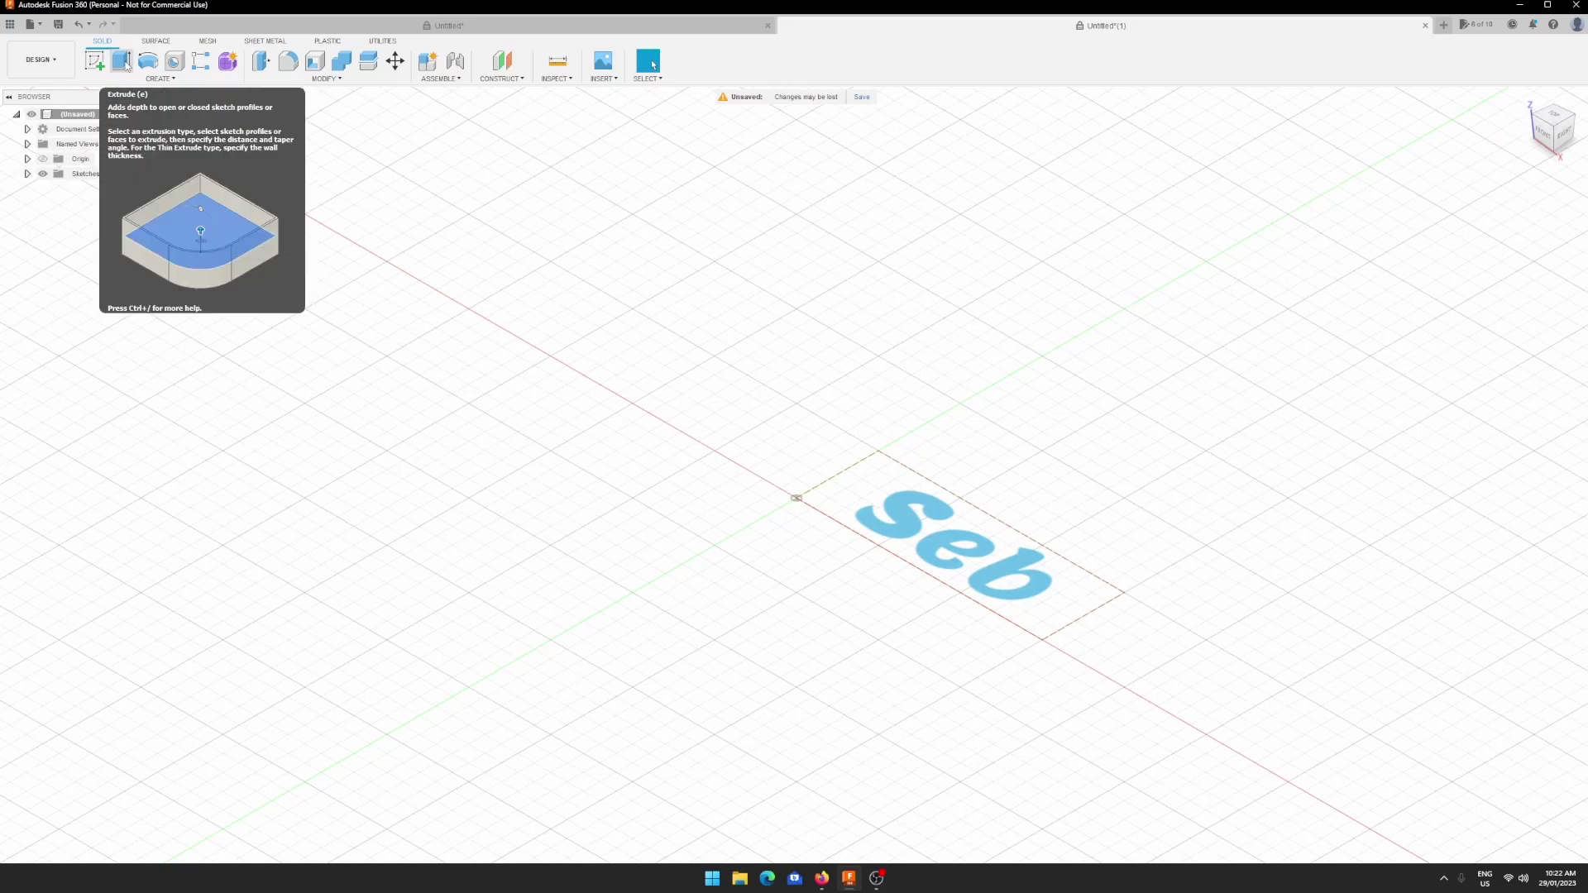
left_click(122, 61)
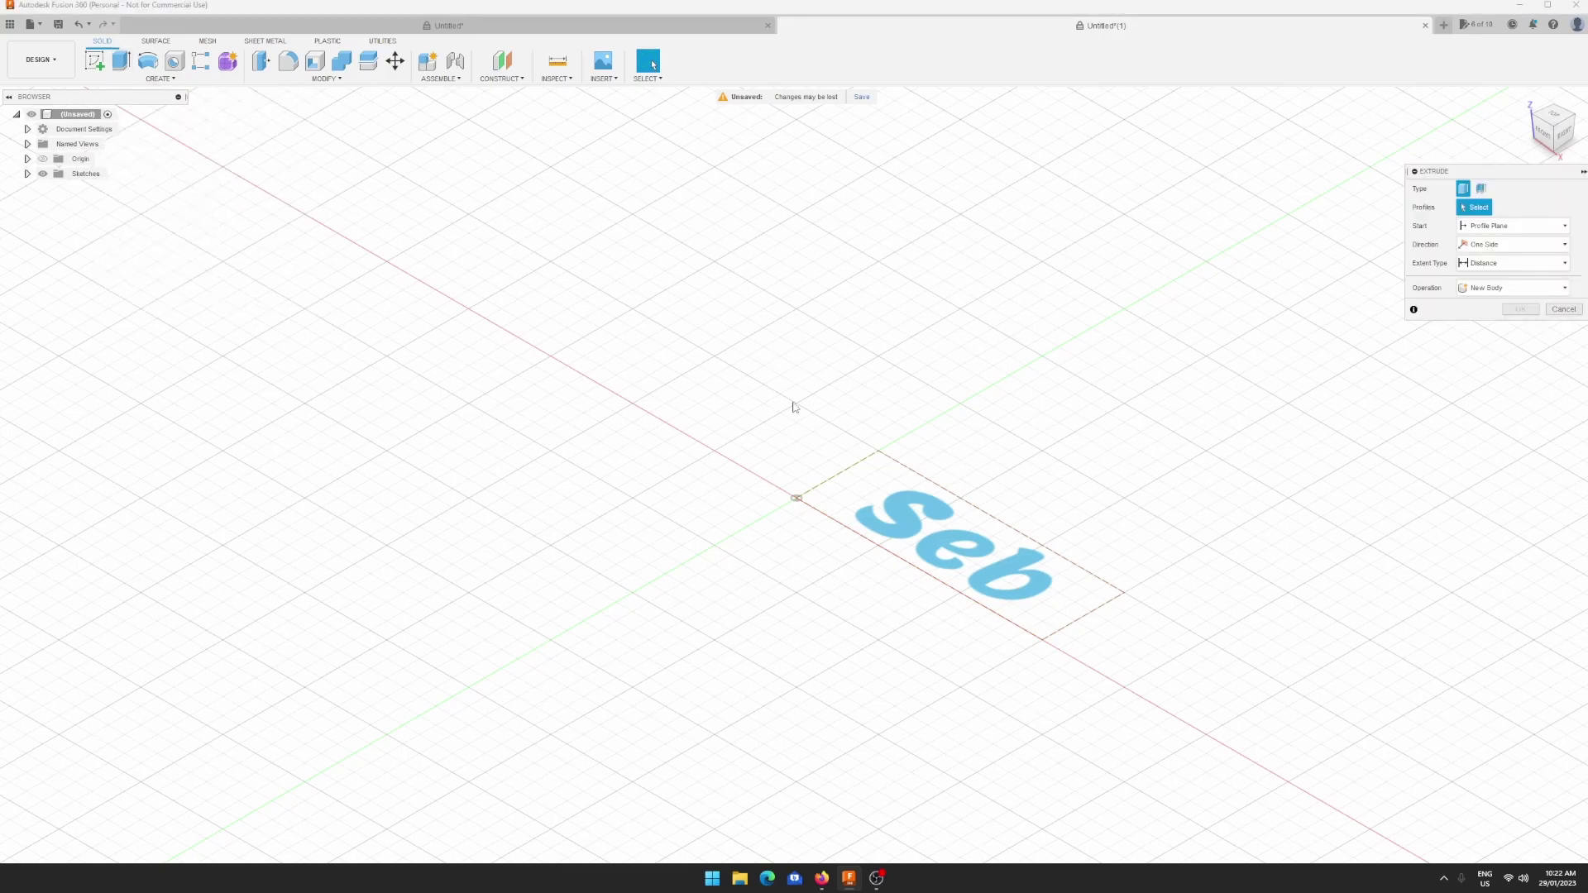
left_click(902, 519)
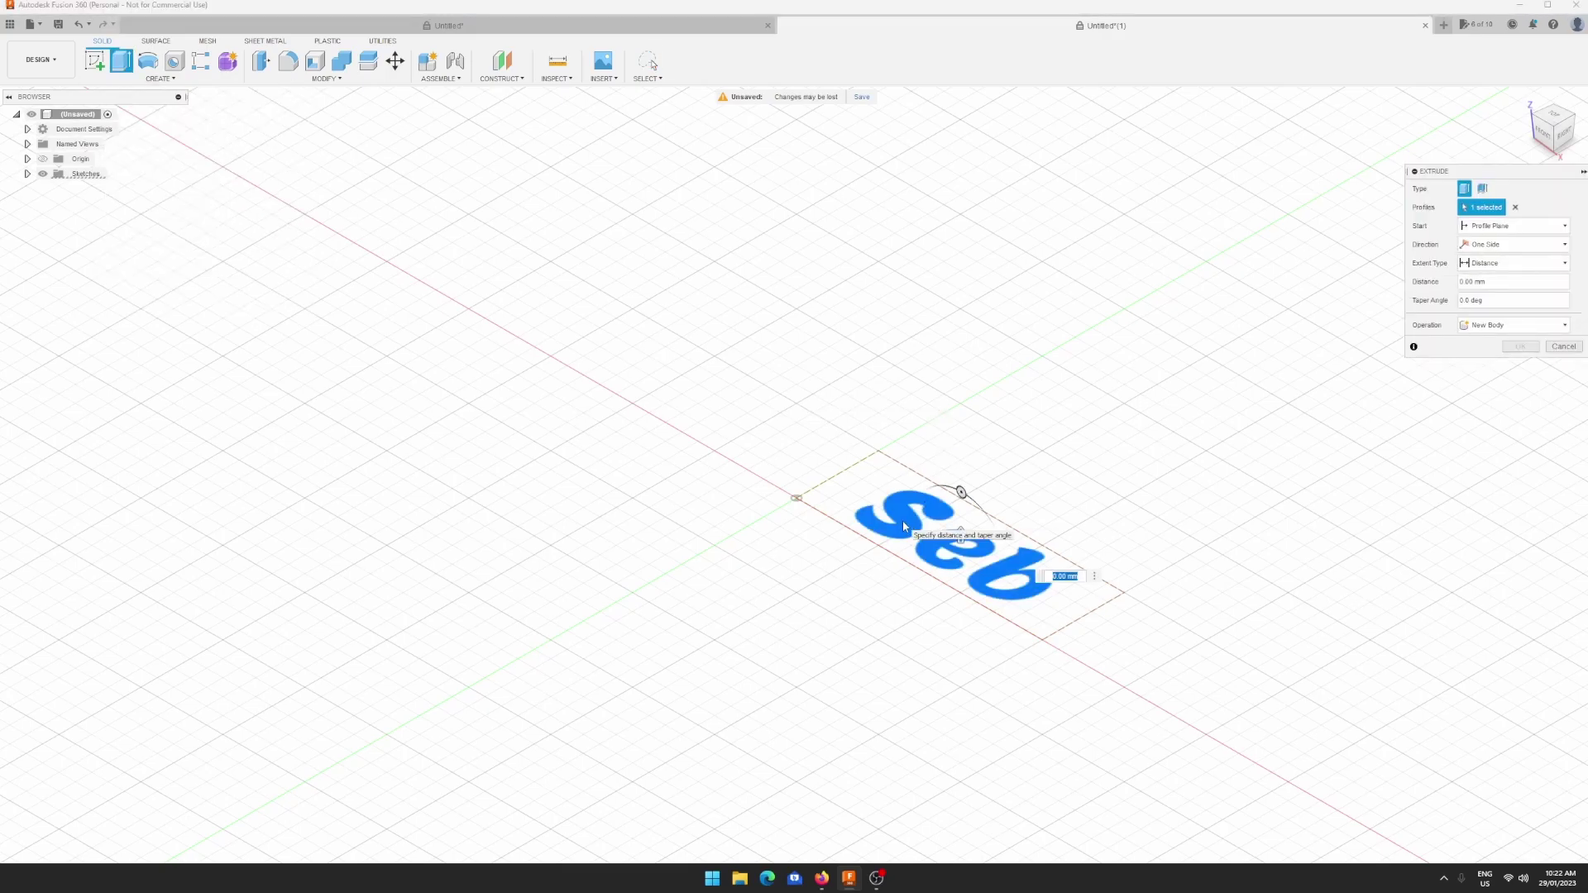
type("5")
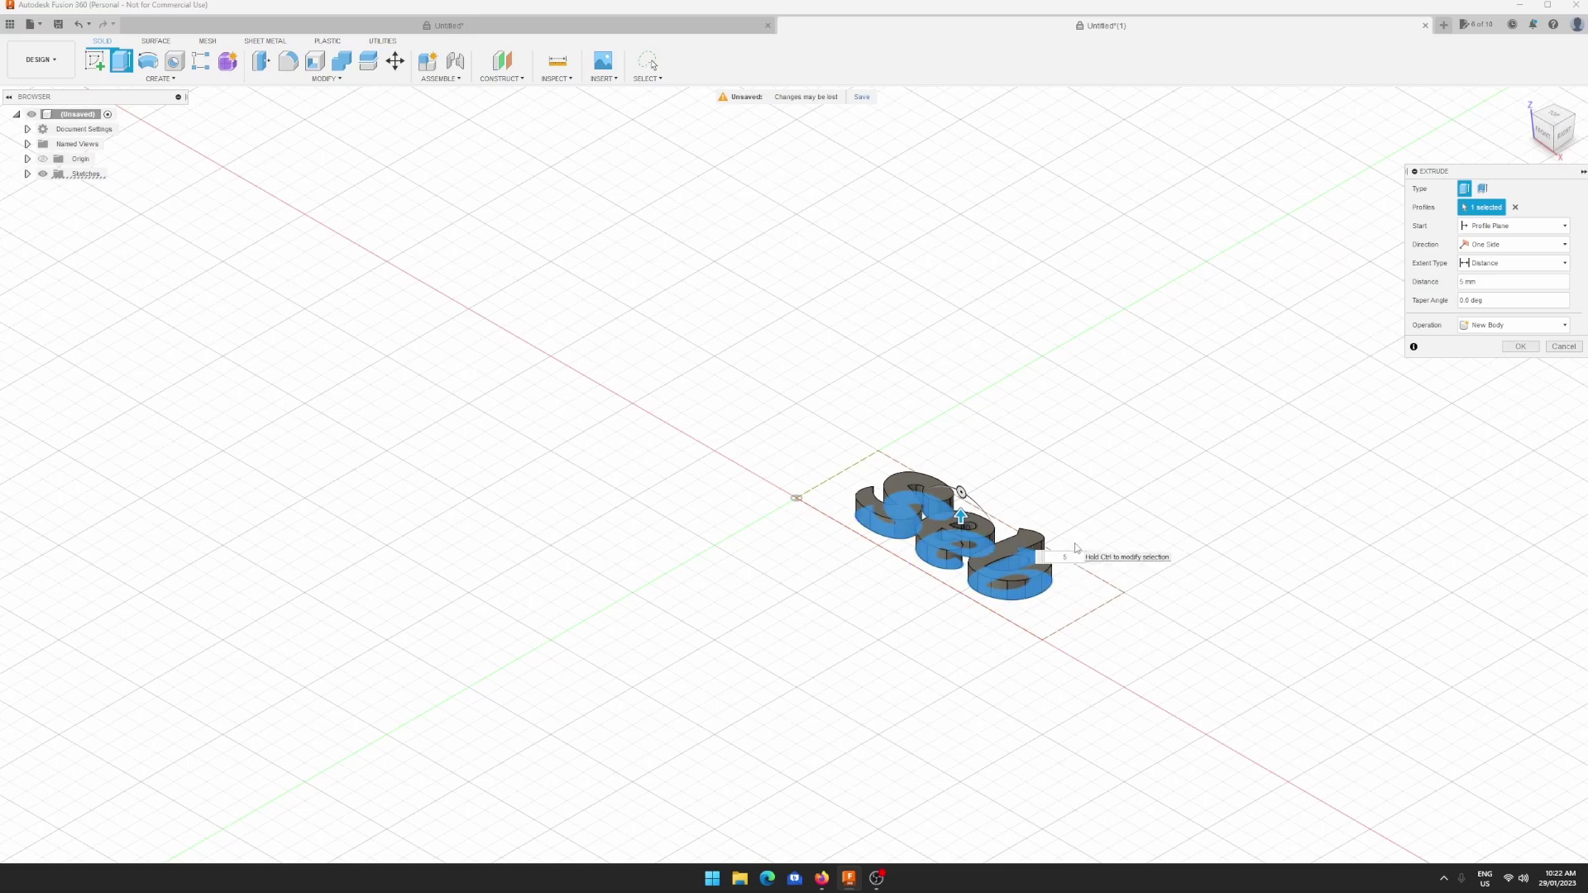
key("Return")
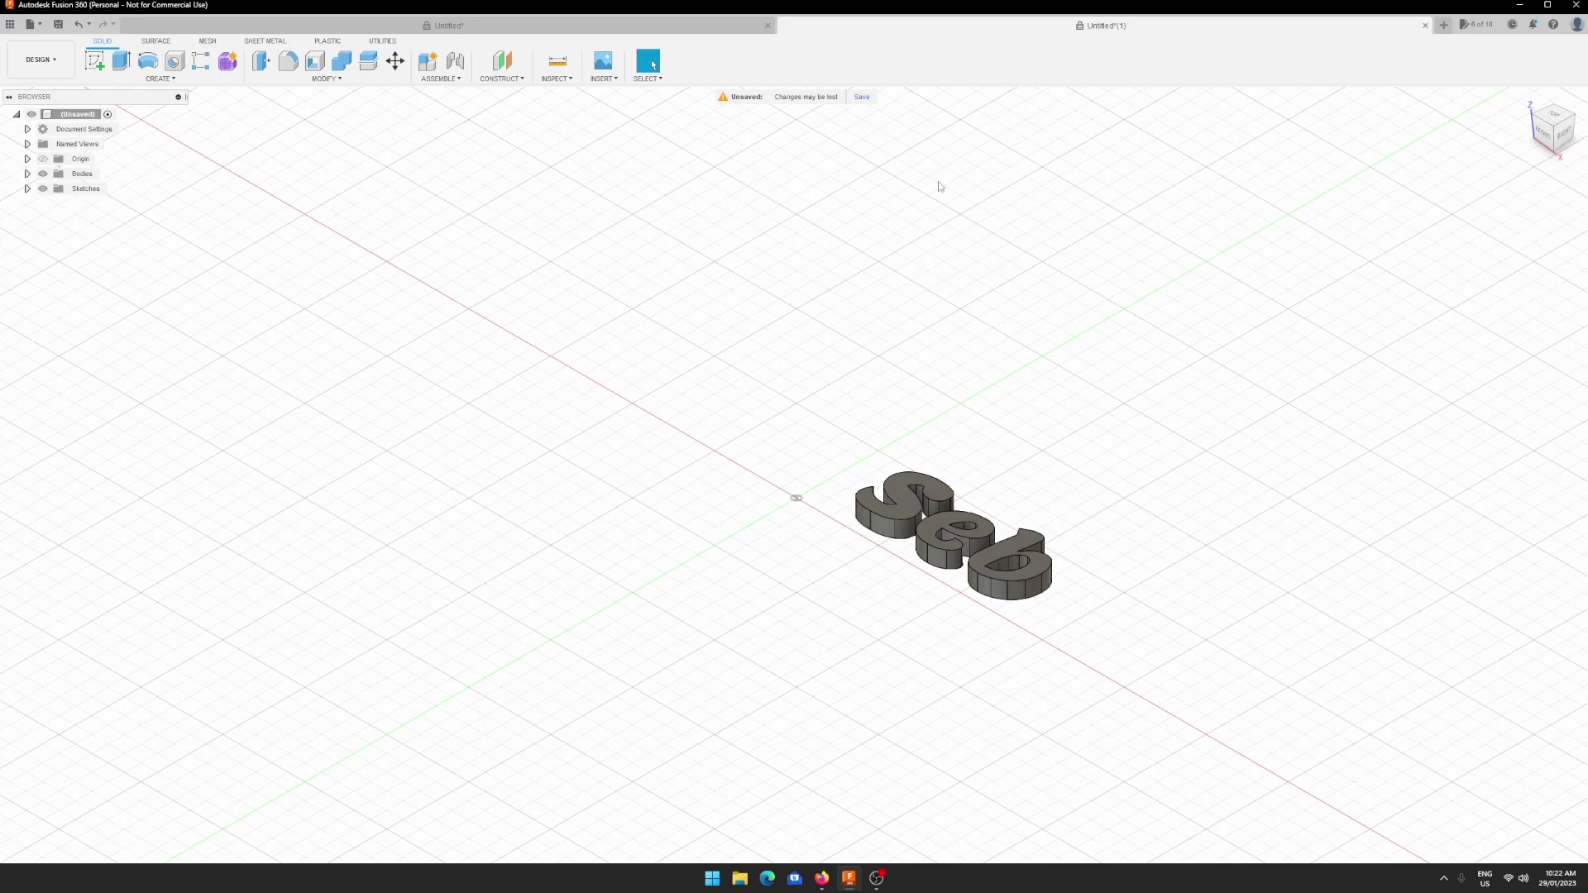
- Rotate to view the letters' underside and start a sketch on the S's bottom face
left_click(1543, 136)
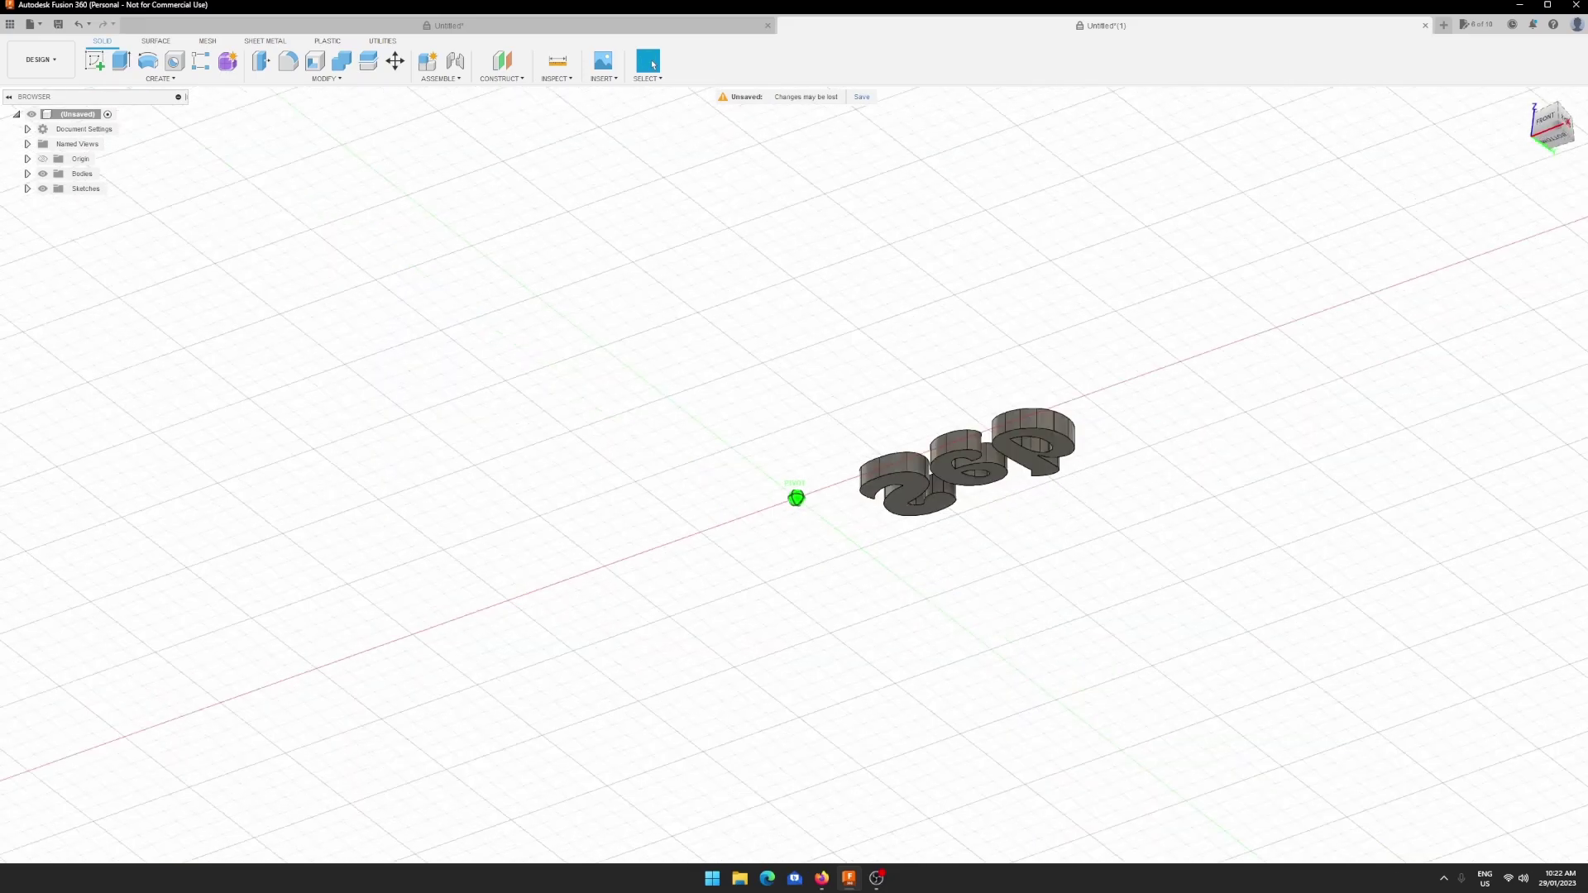
left_click(1558, 140)
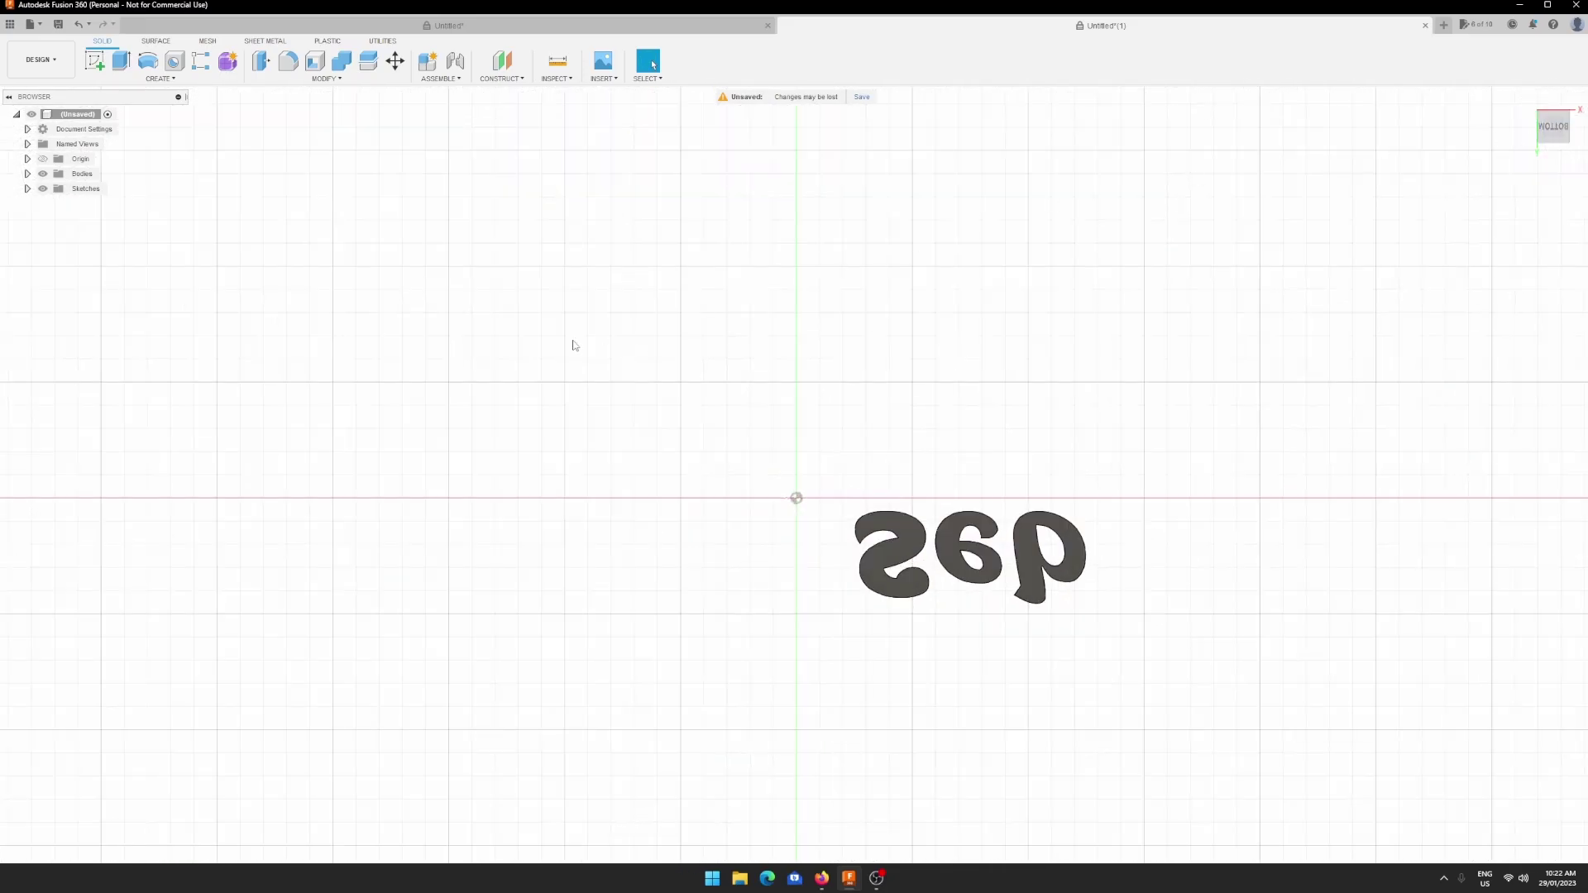
left_click(96, 62)
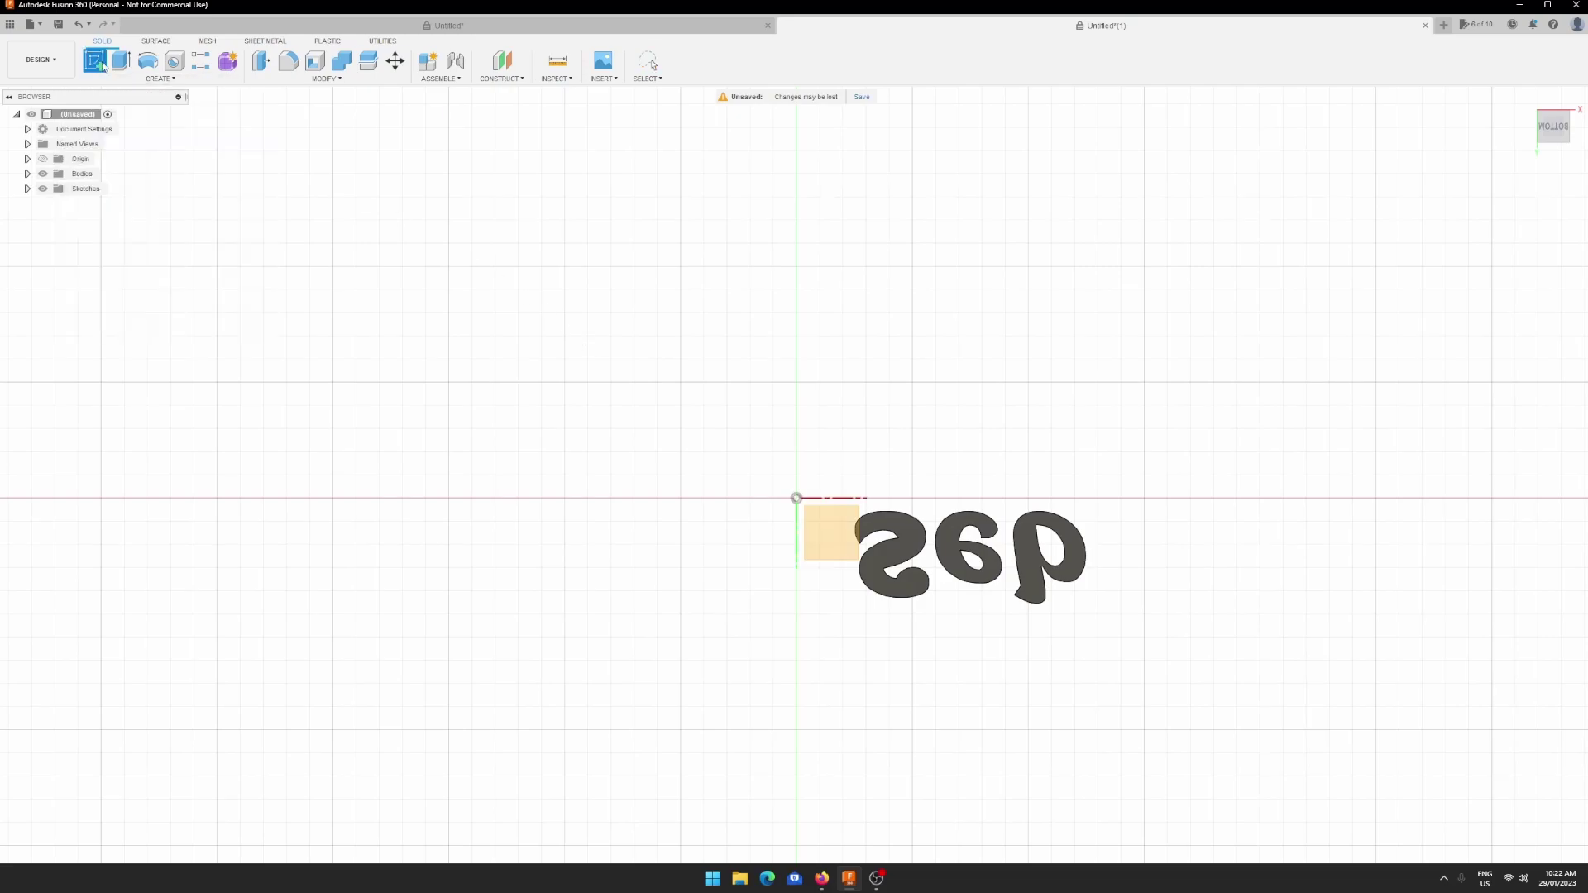
left_click(907, 523)
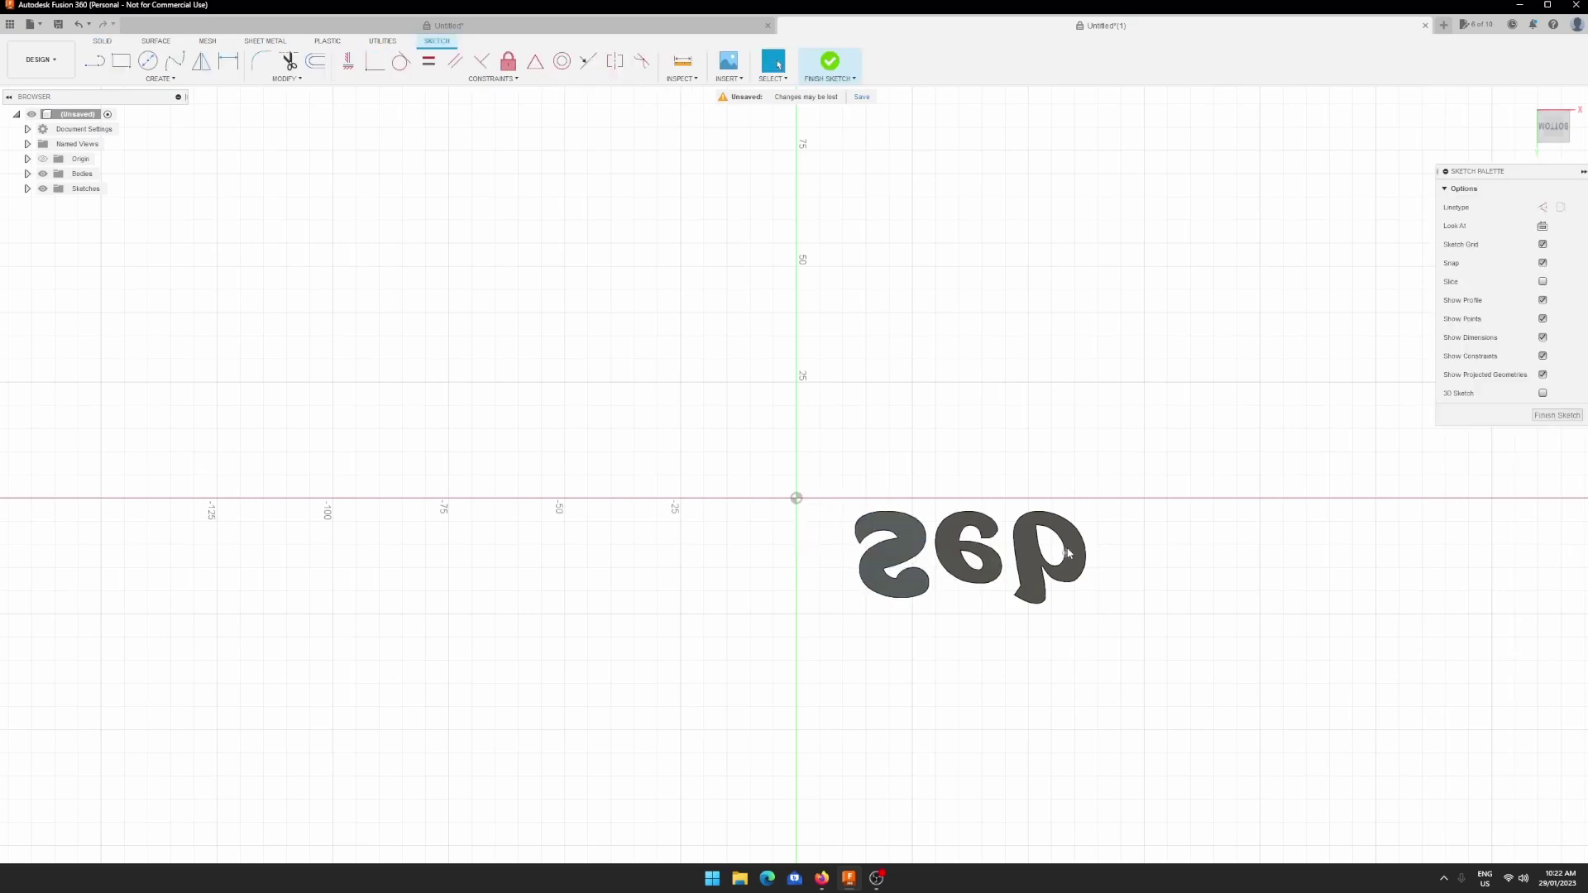
- Project the outlines of the b and e letters into the underside sketch
left_click(172, 80)
mouse_move(132, 284)
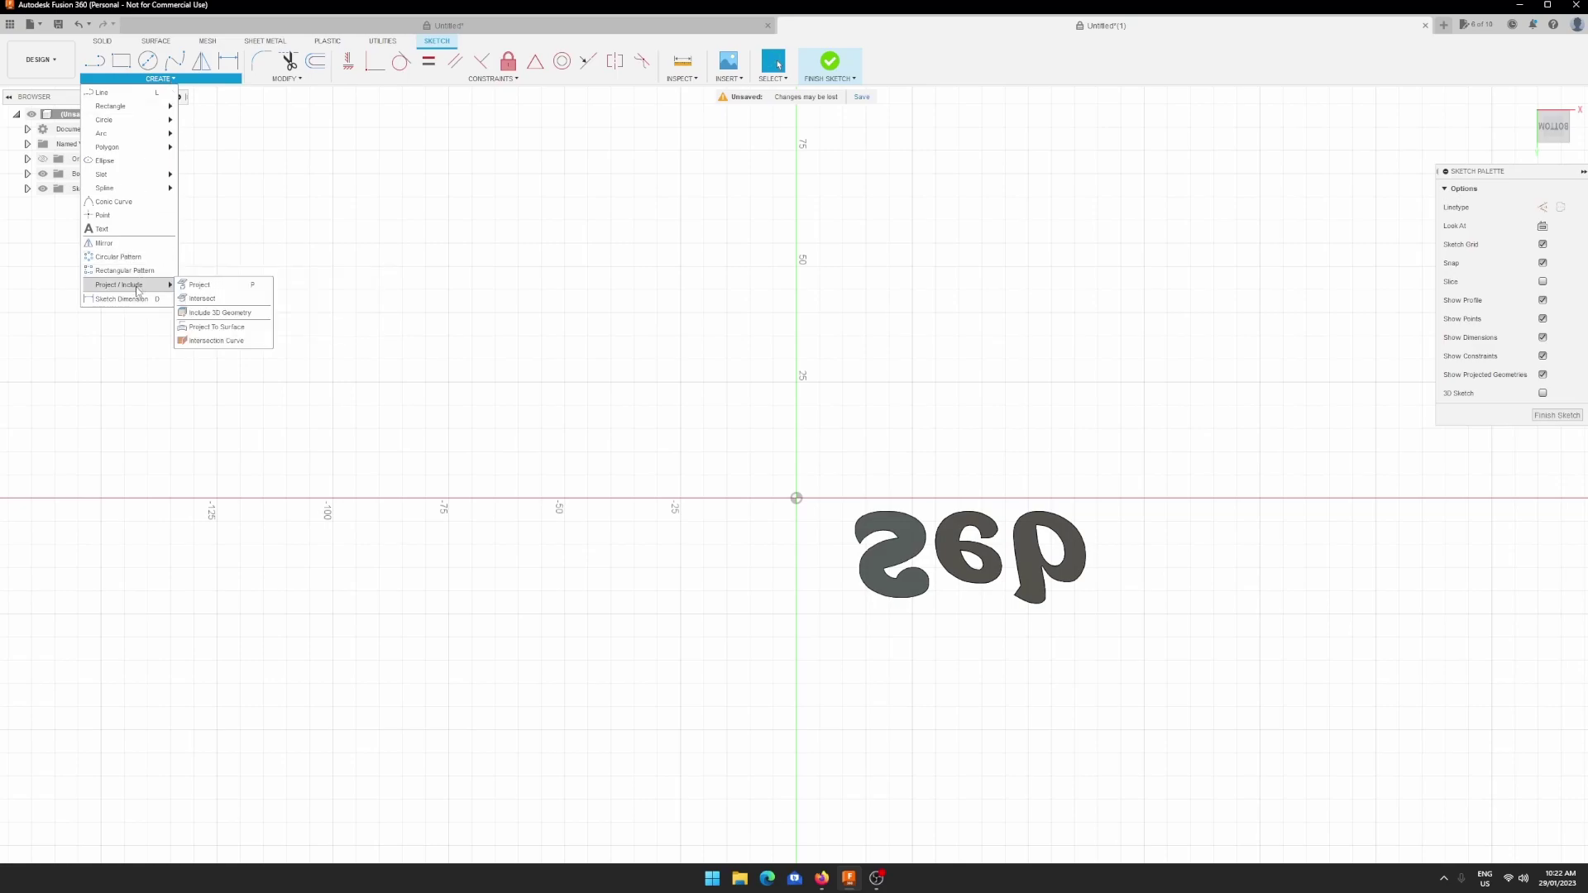
left_click(250, 284)
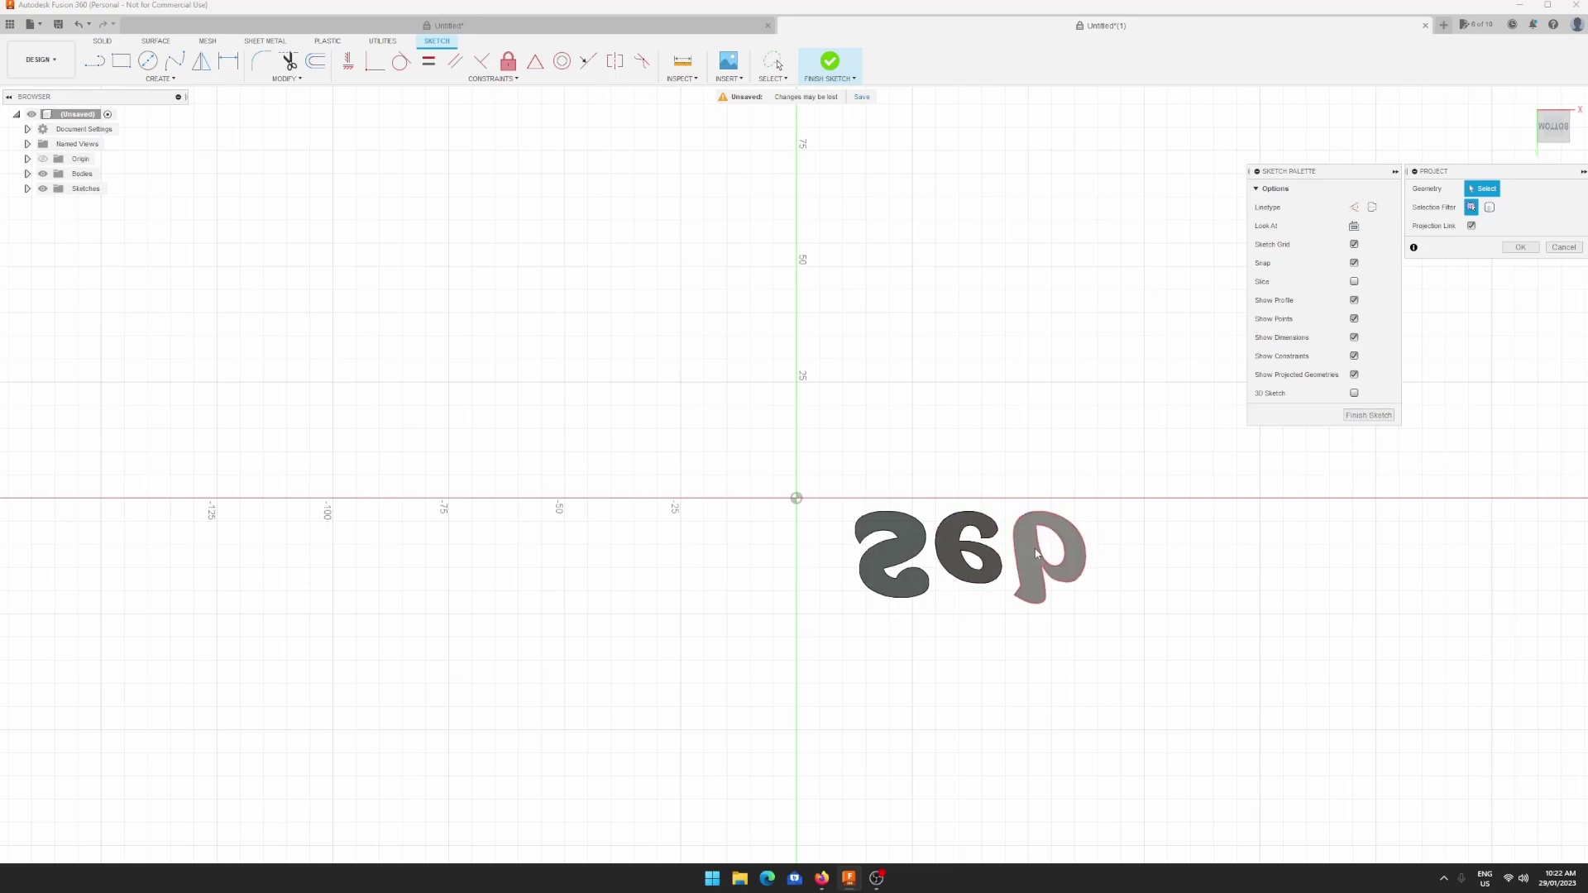
left_click(1009, 554)
left_click(961, 553)
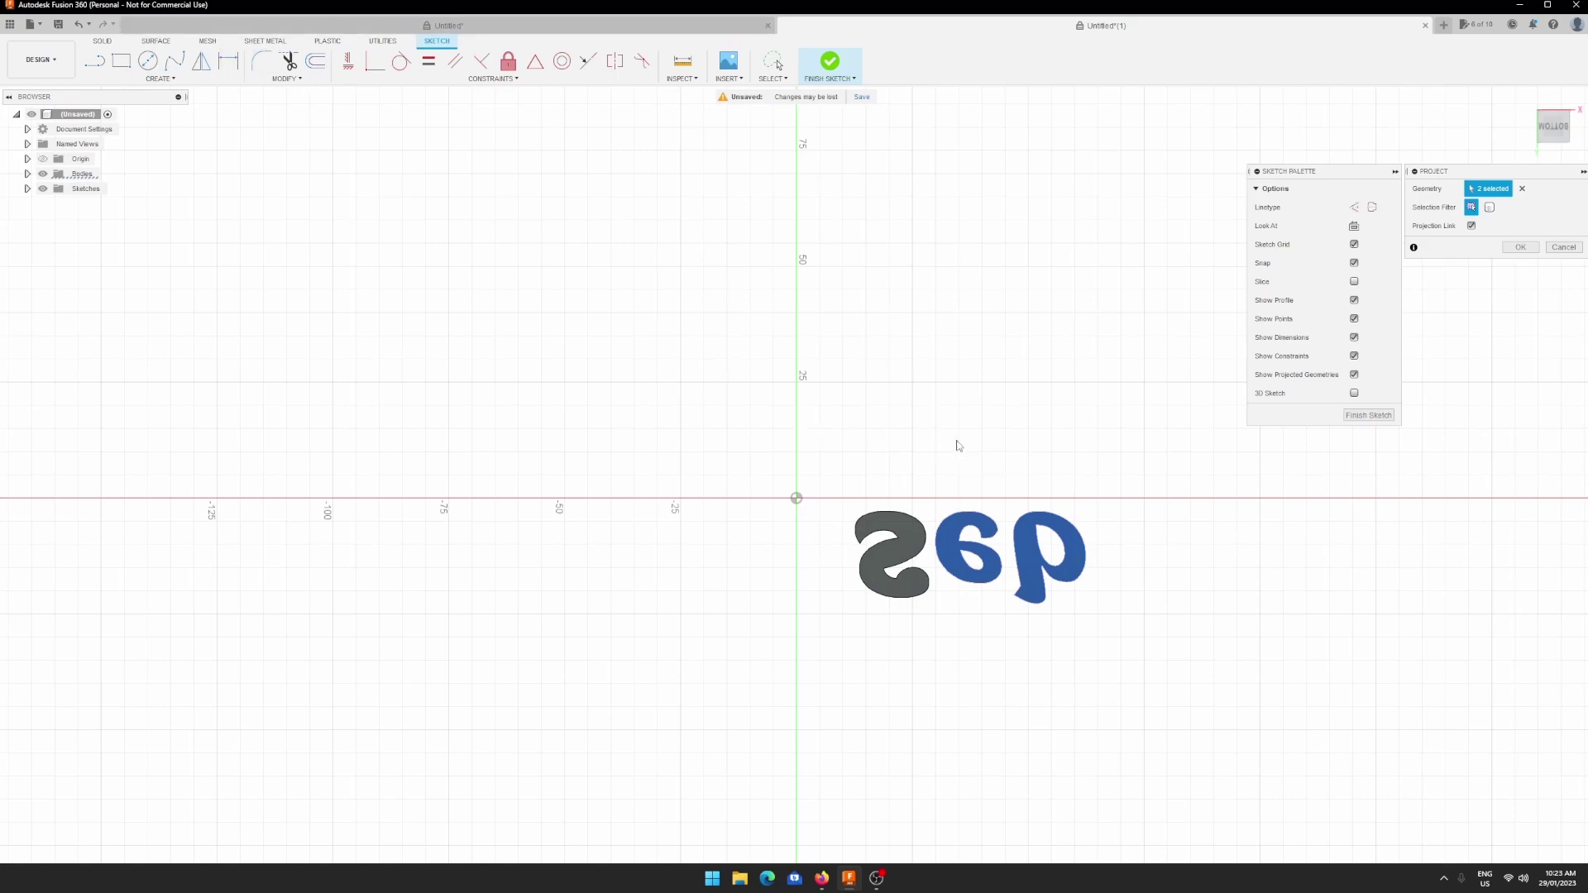
key("Return")
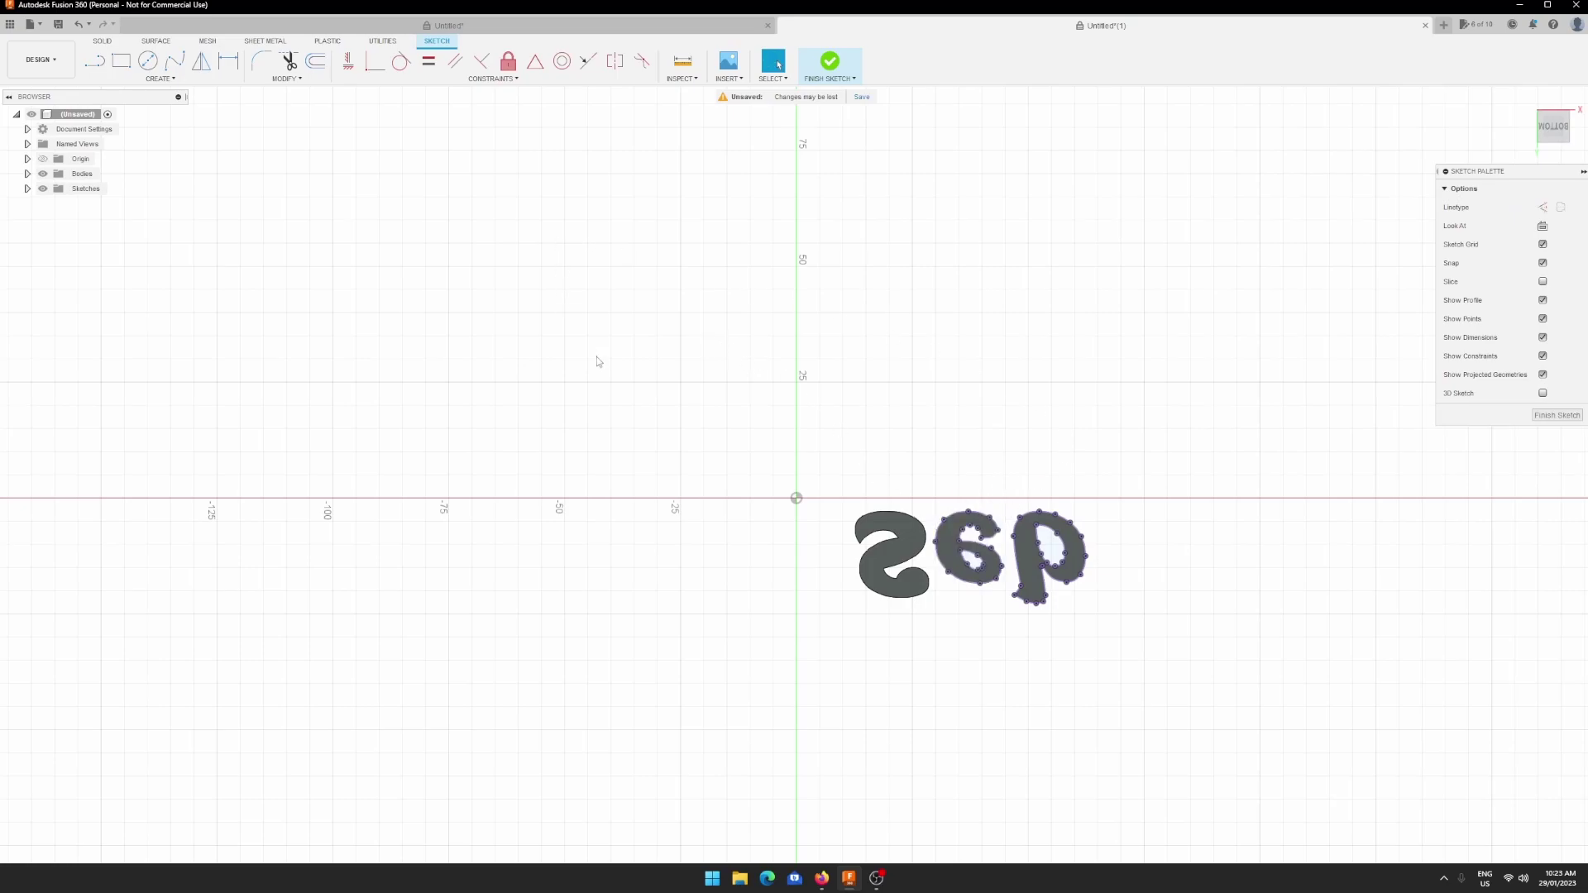
- Add 2 mm offset outlines around each of the three letter outlines in turn
left_click(317, 66)
left_click(1055, 521)
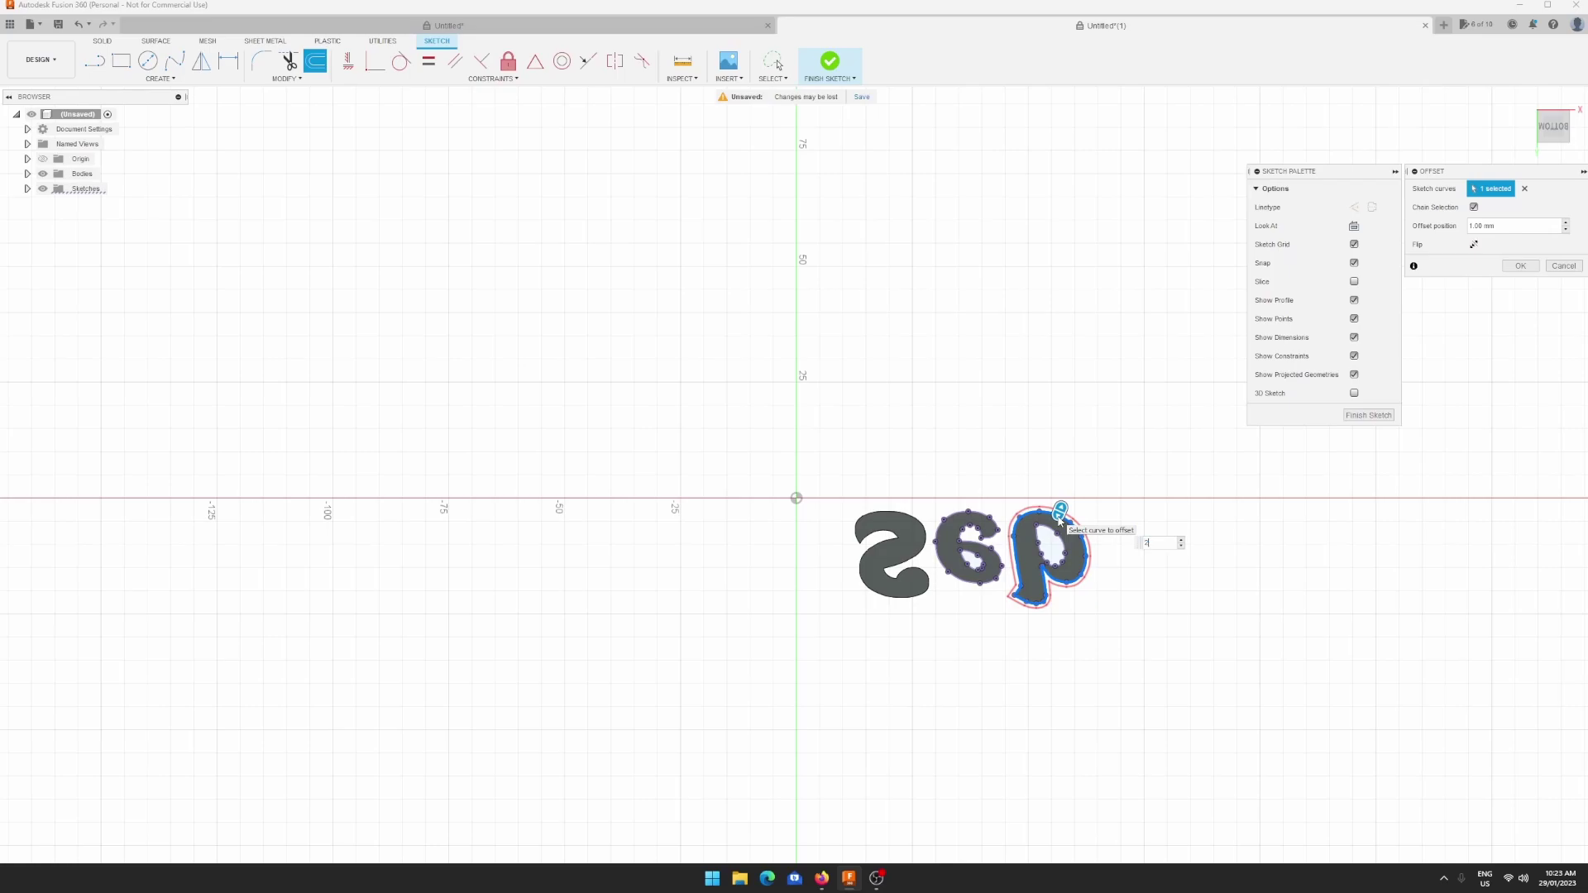
key("Return")
key("o")
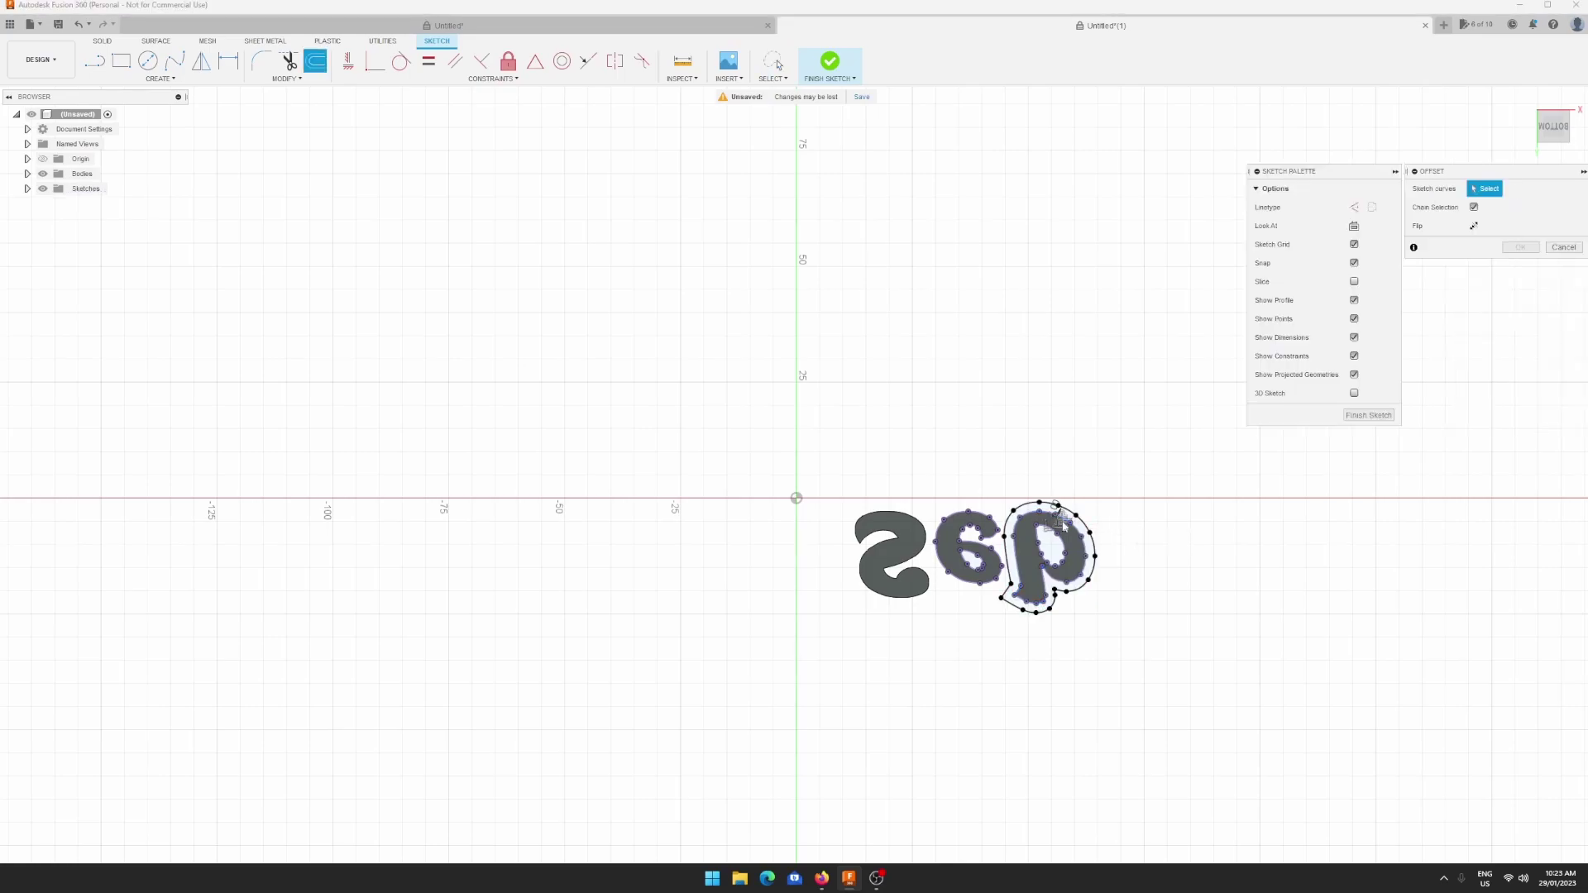
left_click(985, 517)
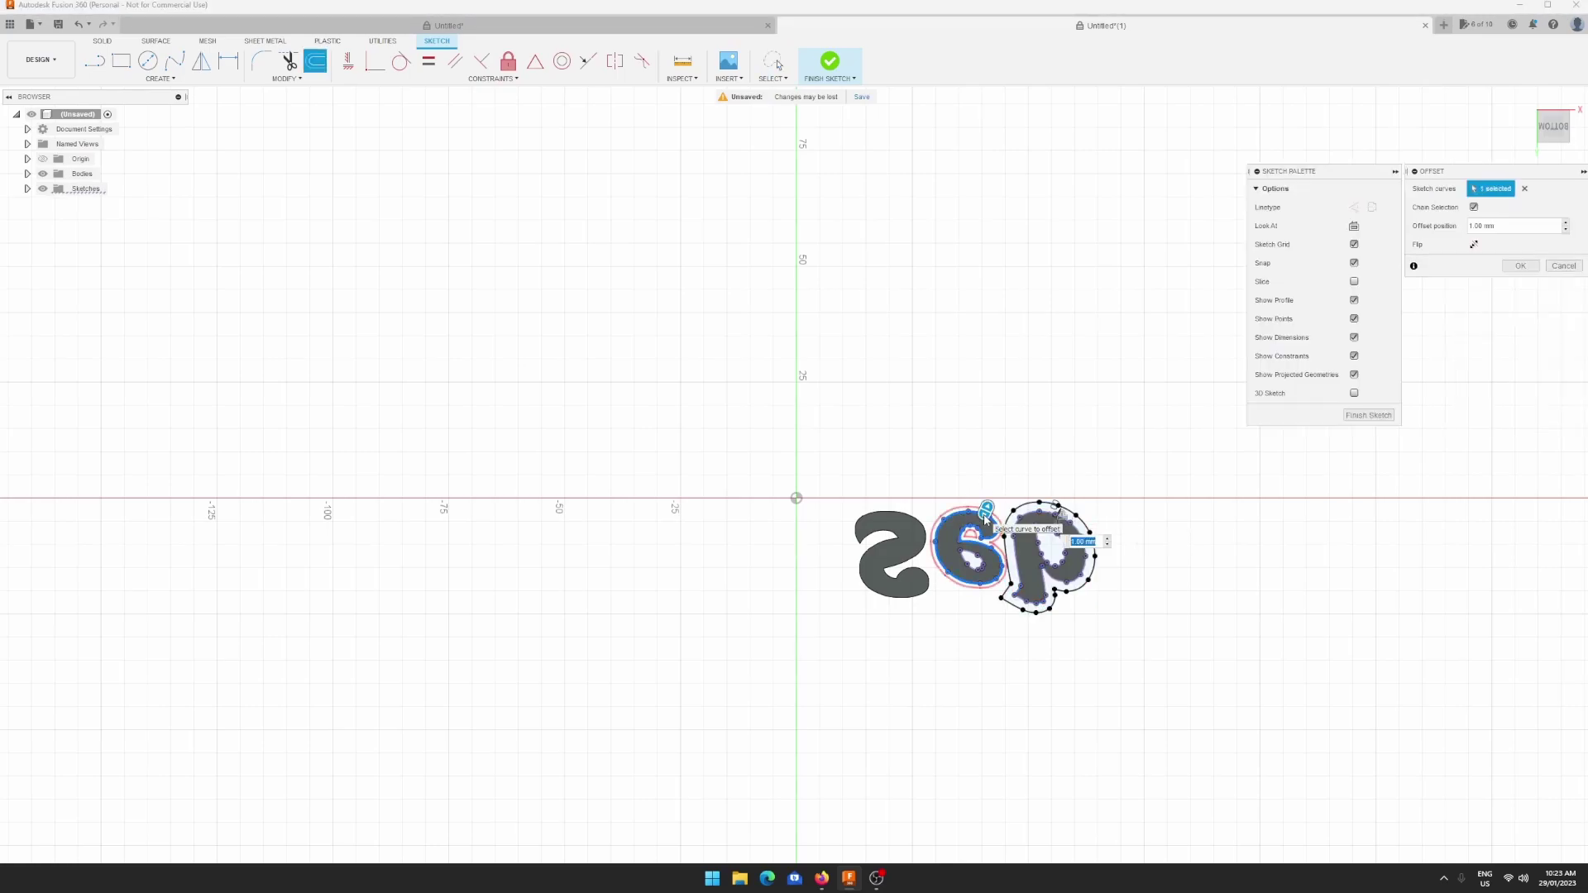
key("Return")
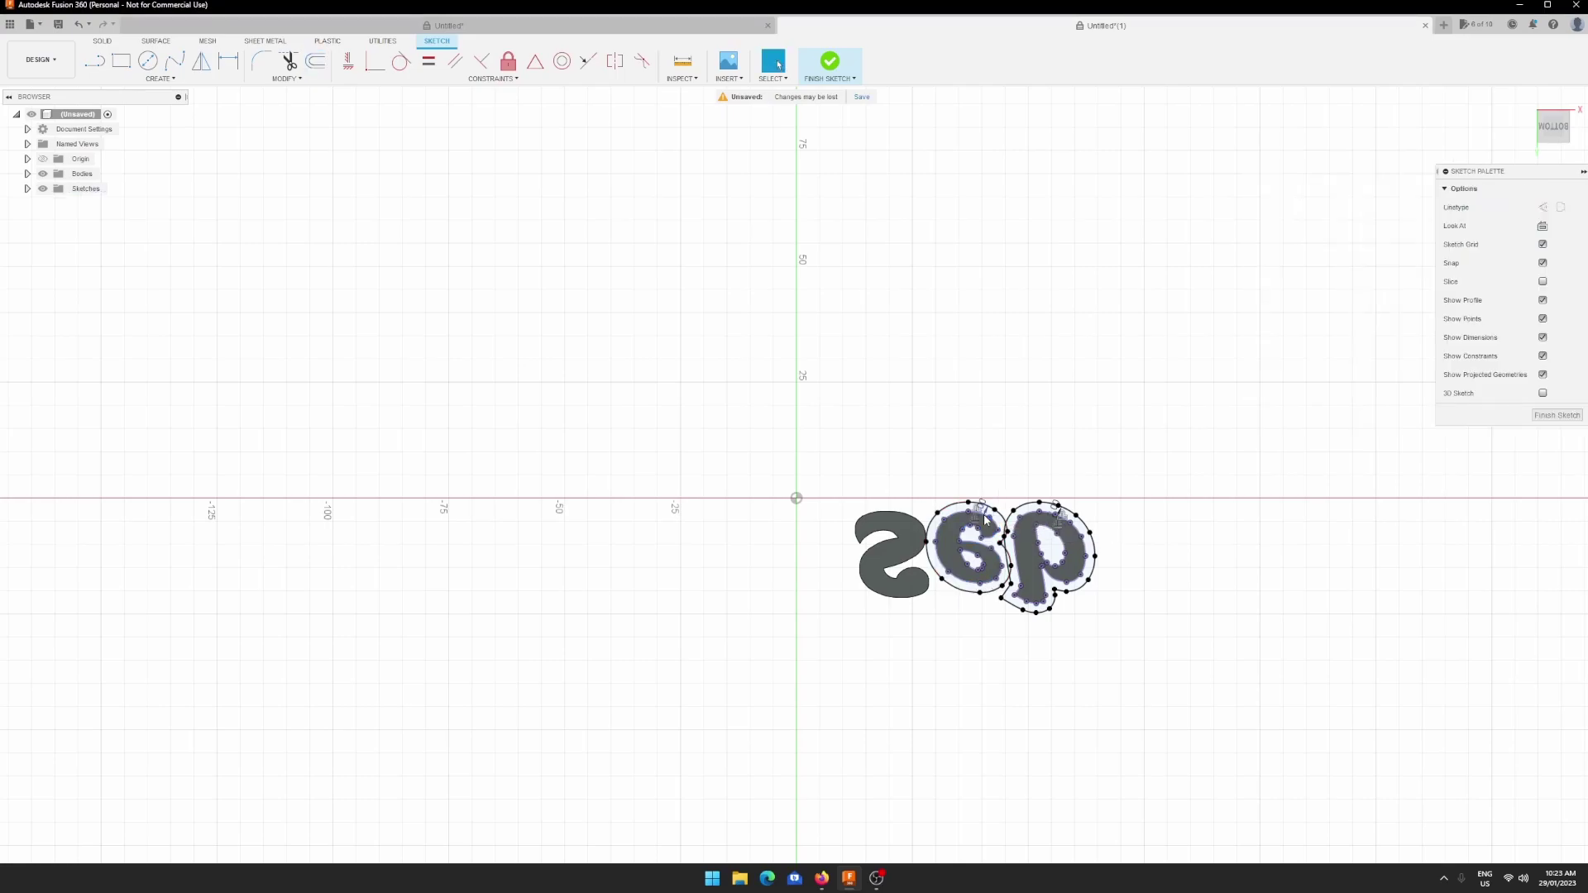
key("o")
left_click(893, 514)
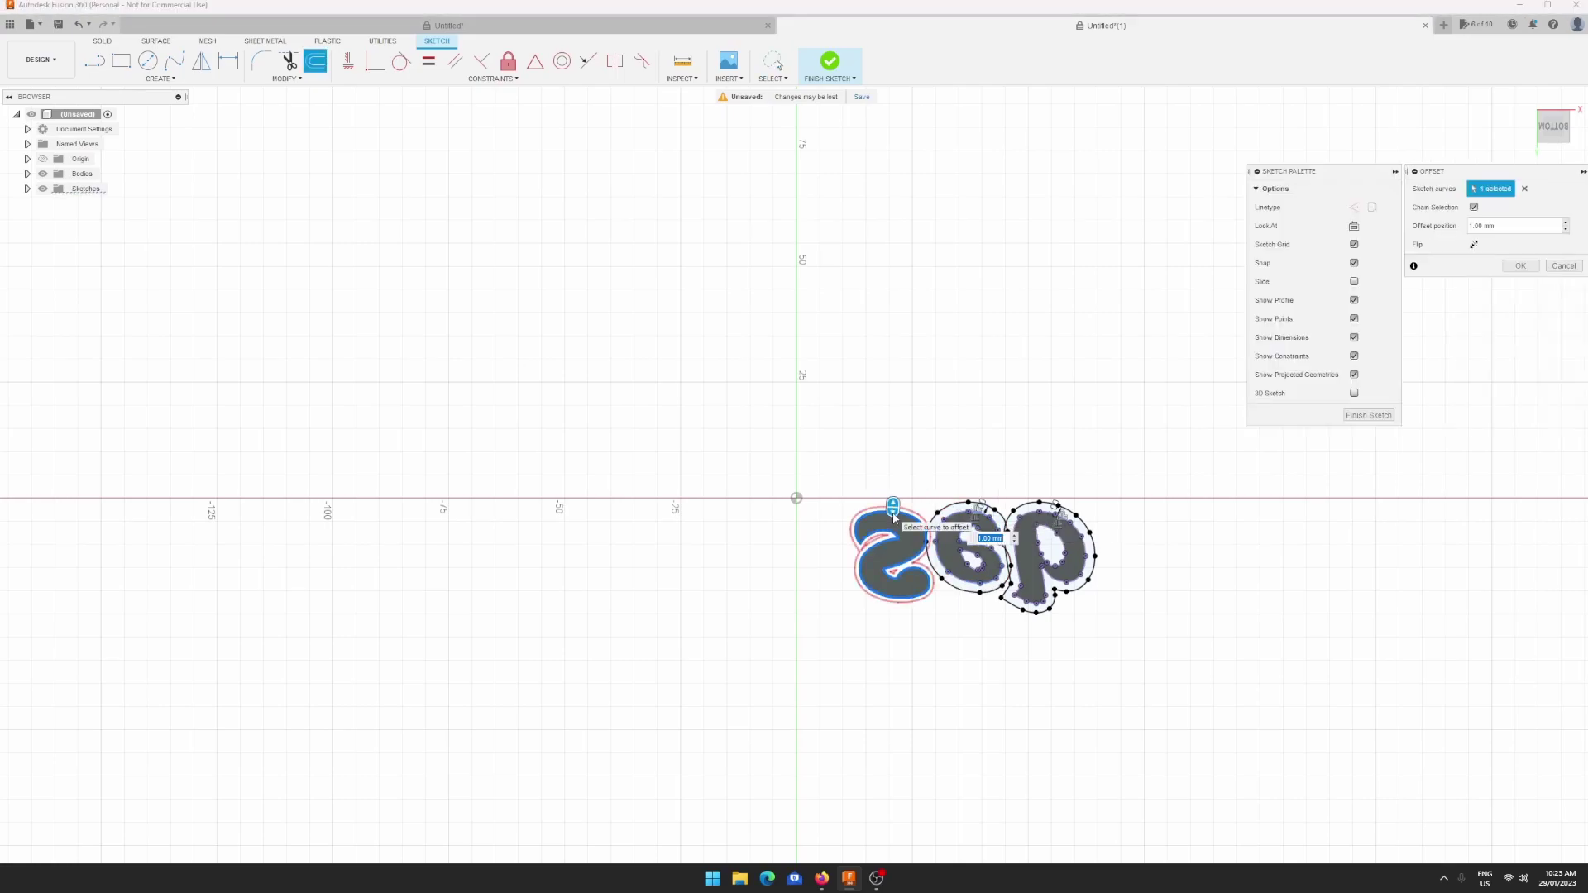
key("Return")
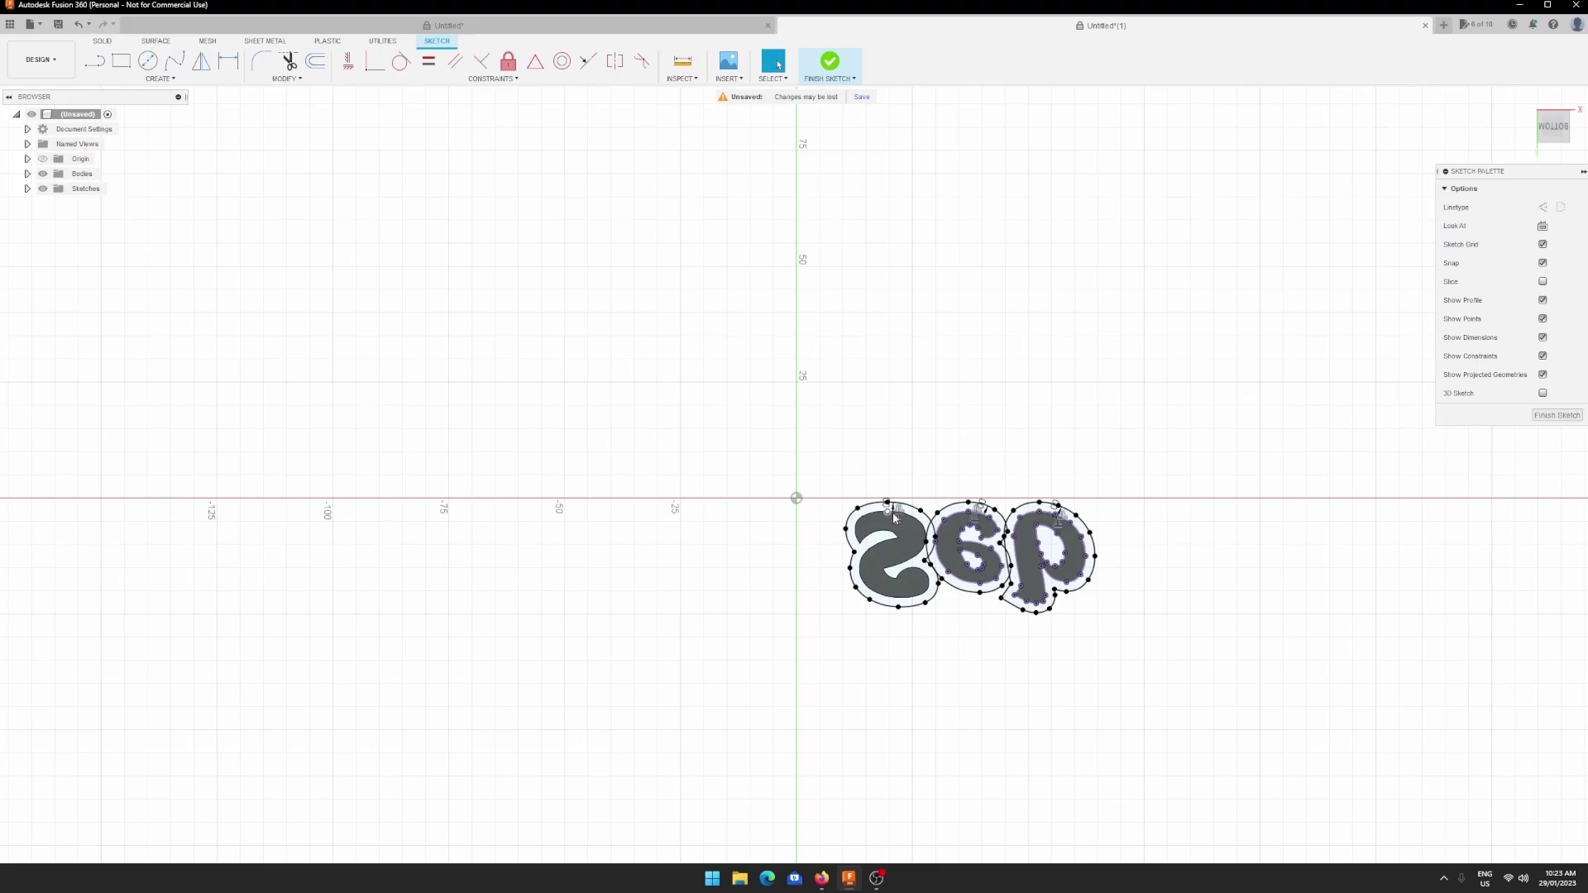
scroll(1119, 625, "up", 10)
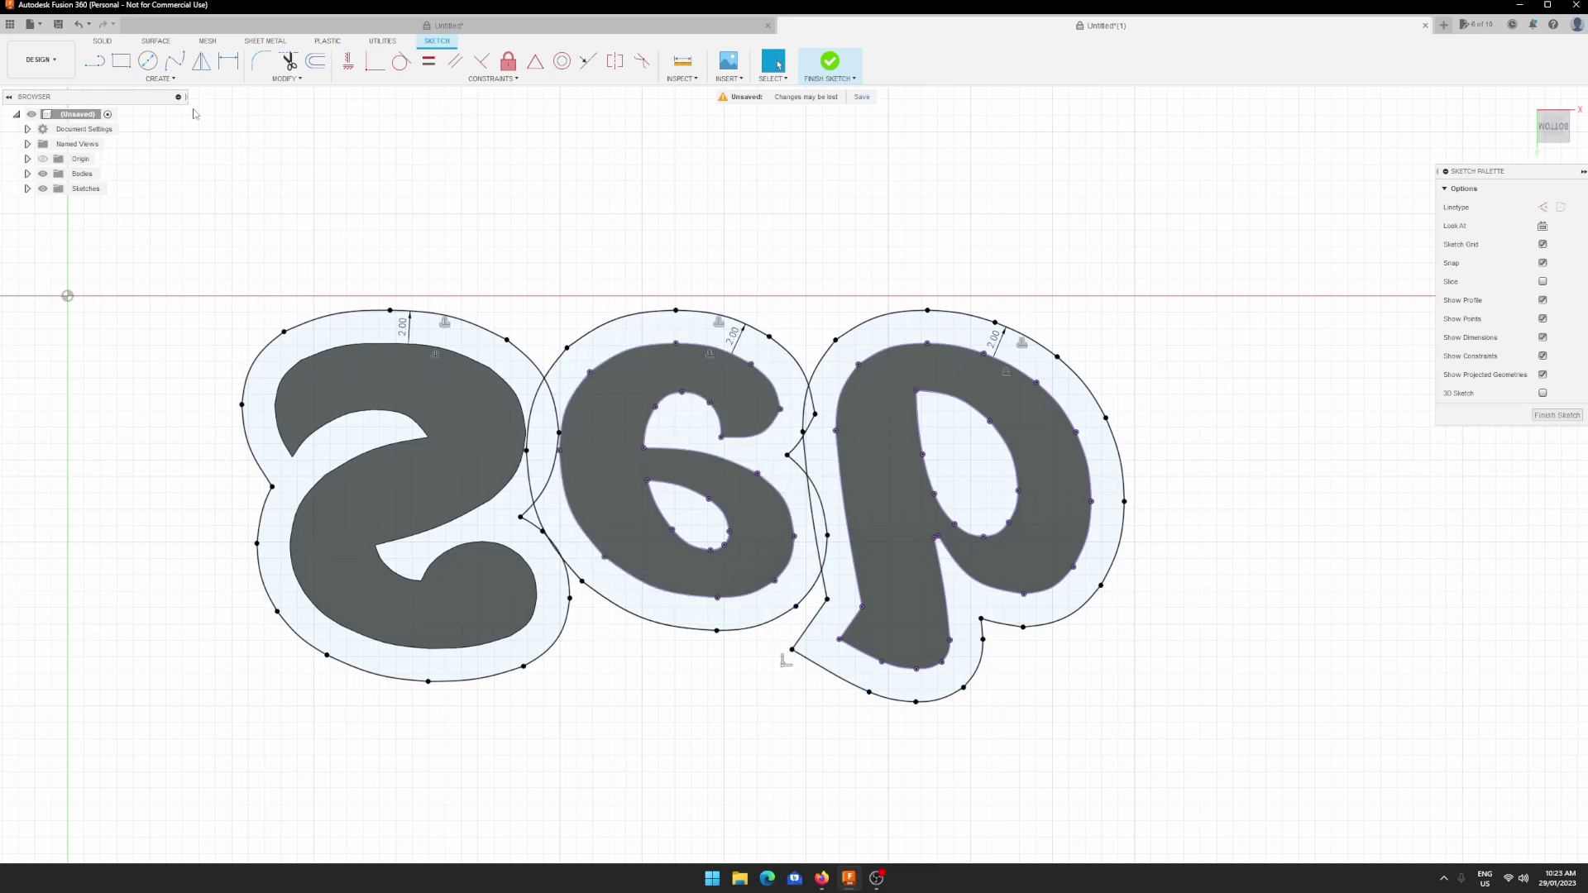
- Draw short lines bridging the gaps between neighbouring letters' offset outlines
left_click(95, 60)
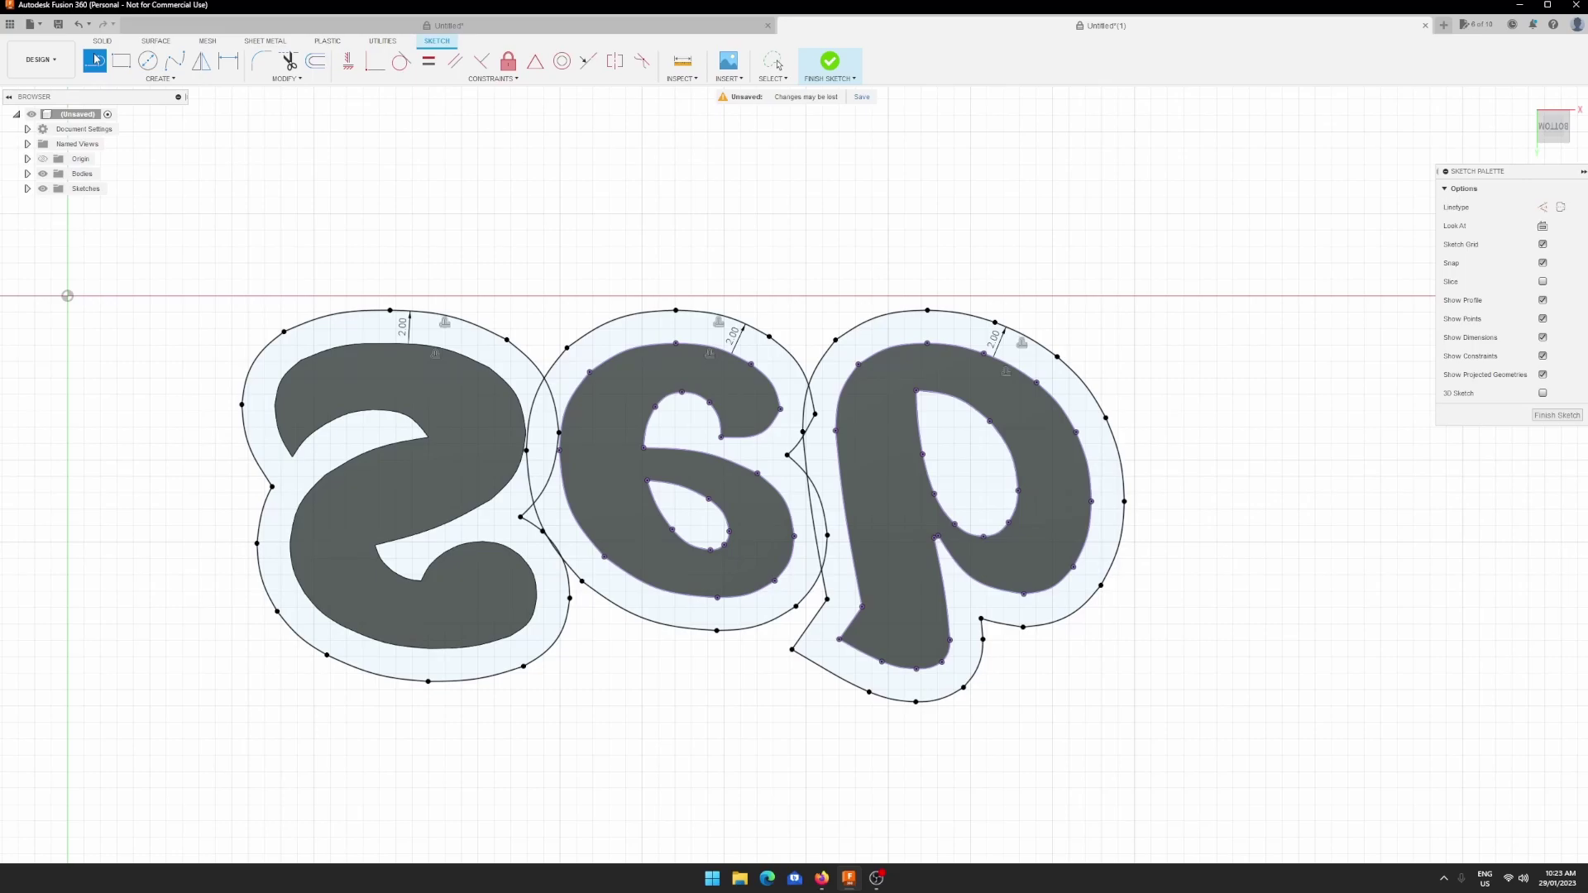
left_click(791, 649)
left_click(754, 630)
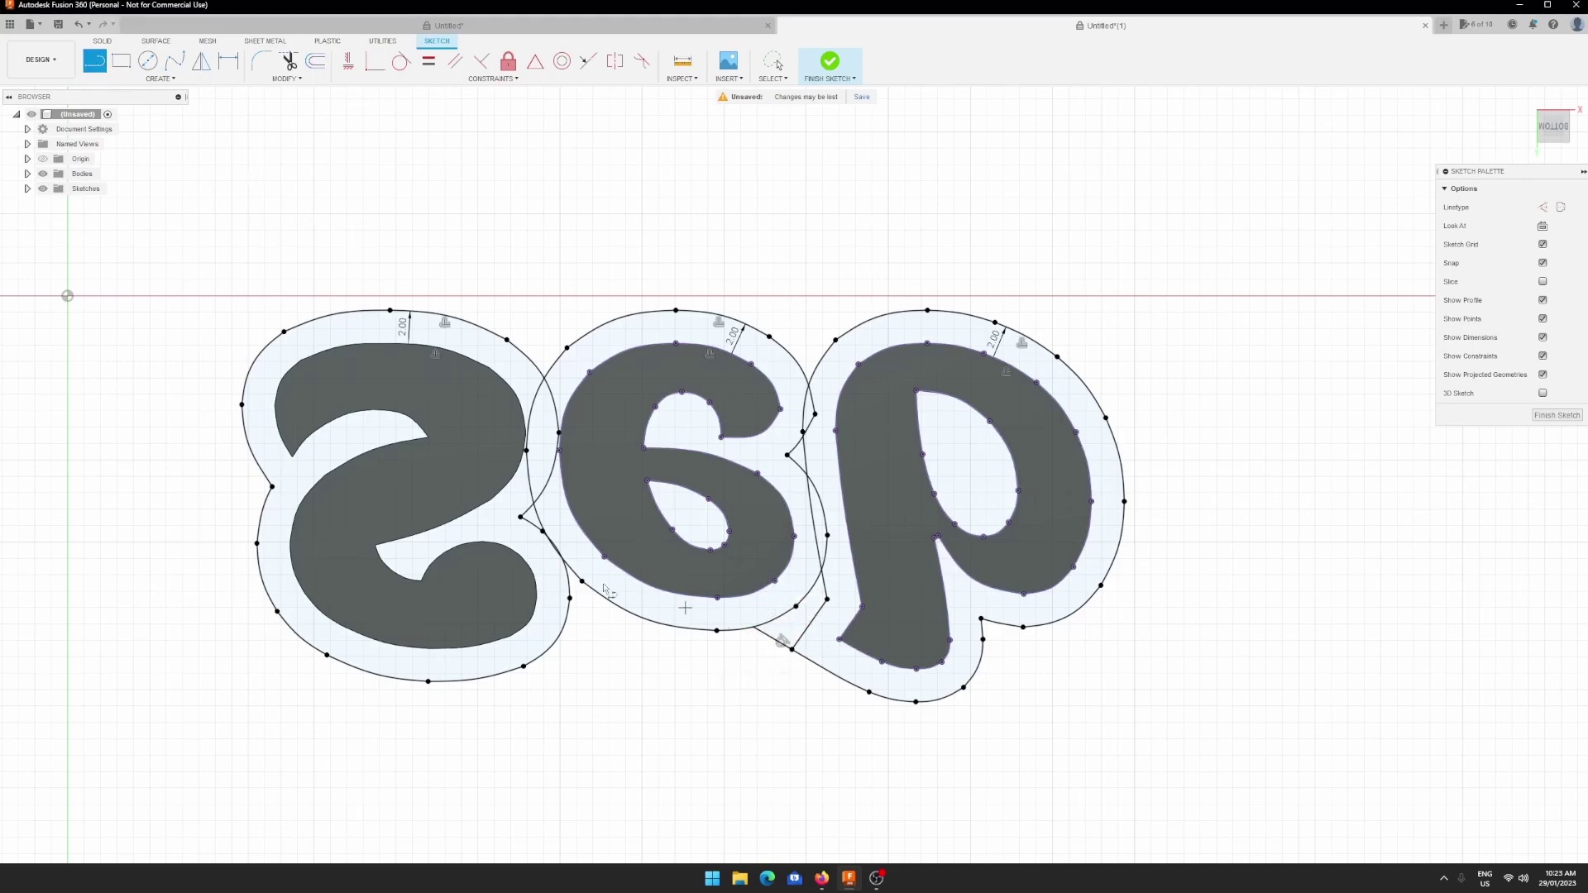
scroll(570, 599, "up", 4)
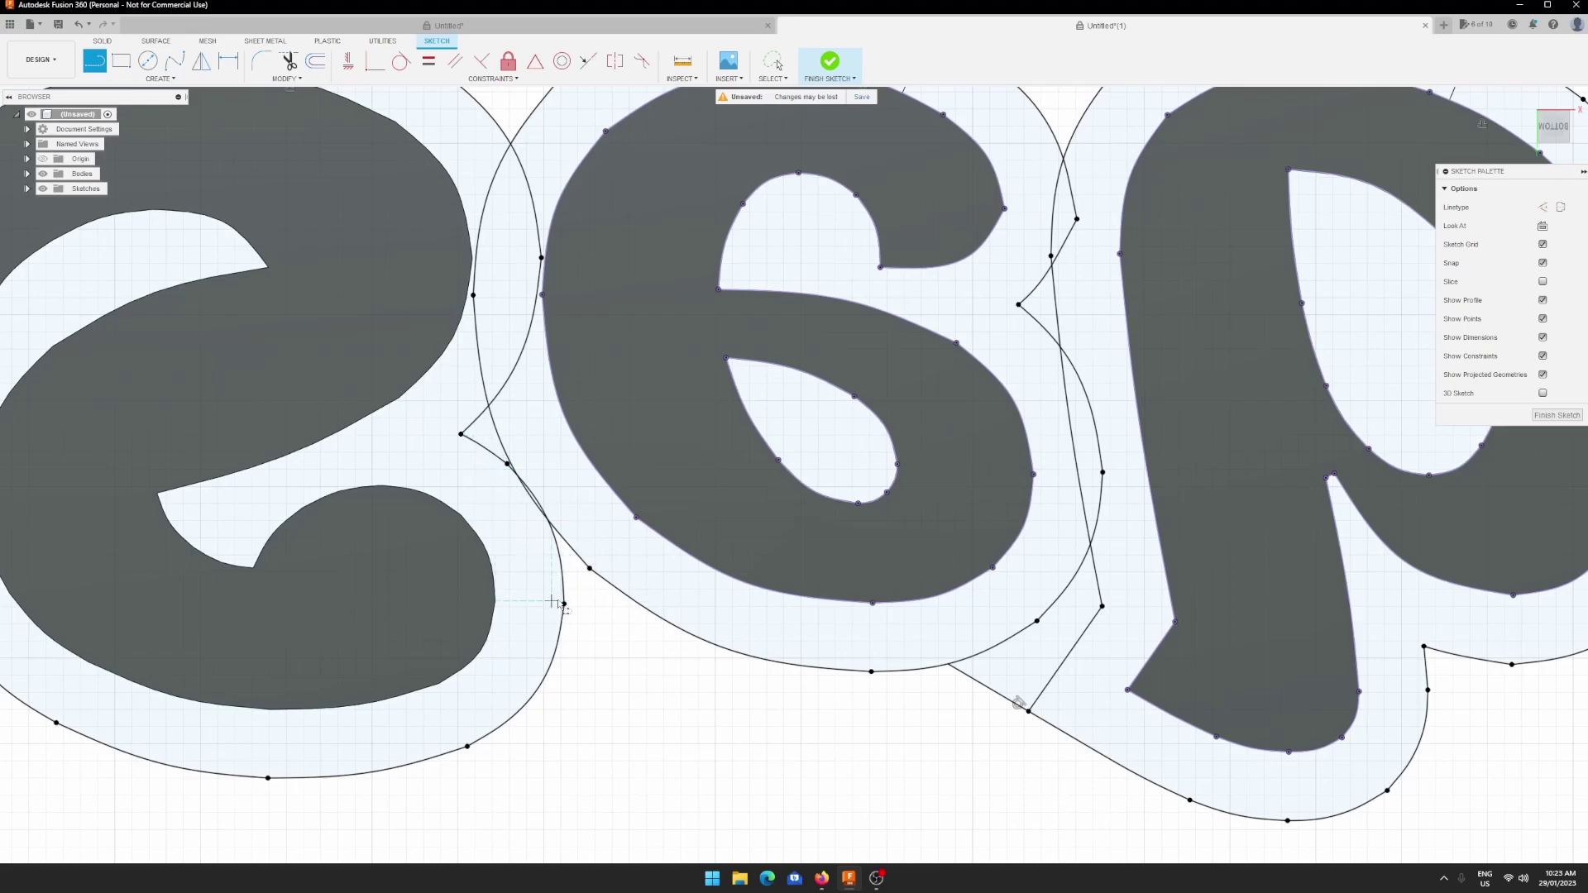
left_click(589, 568)
key("Escape")
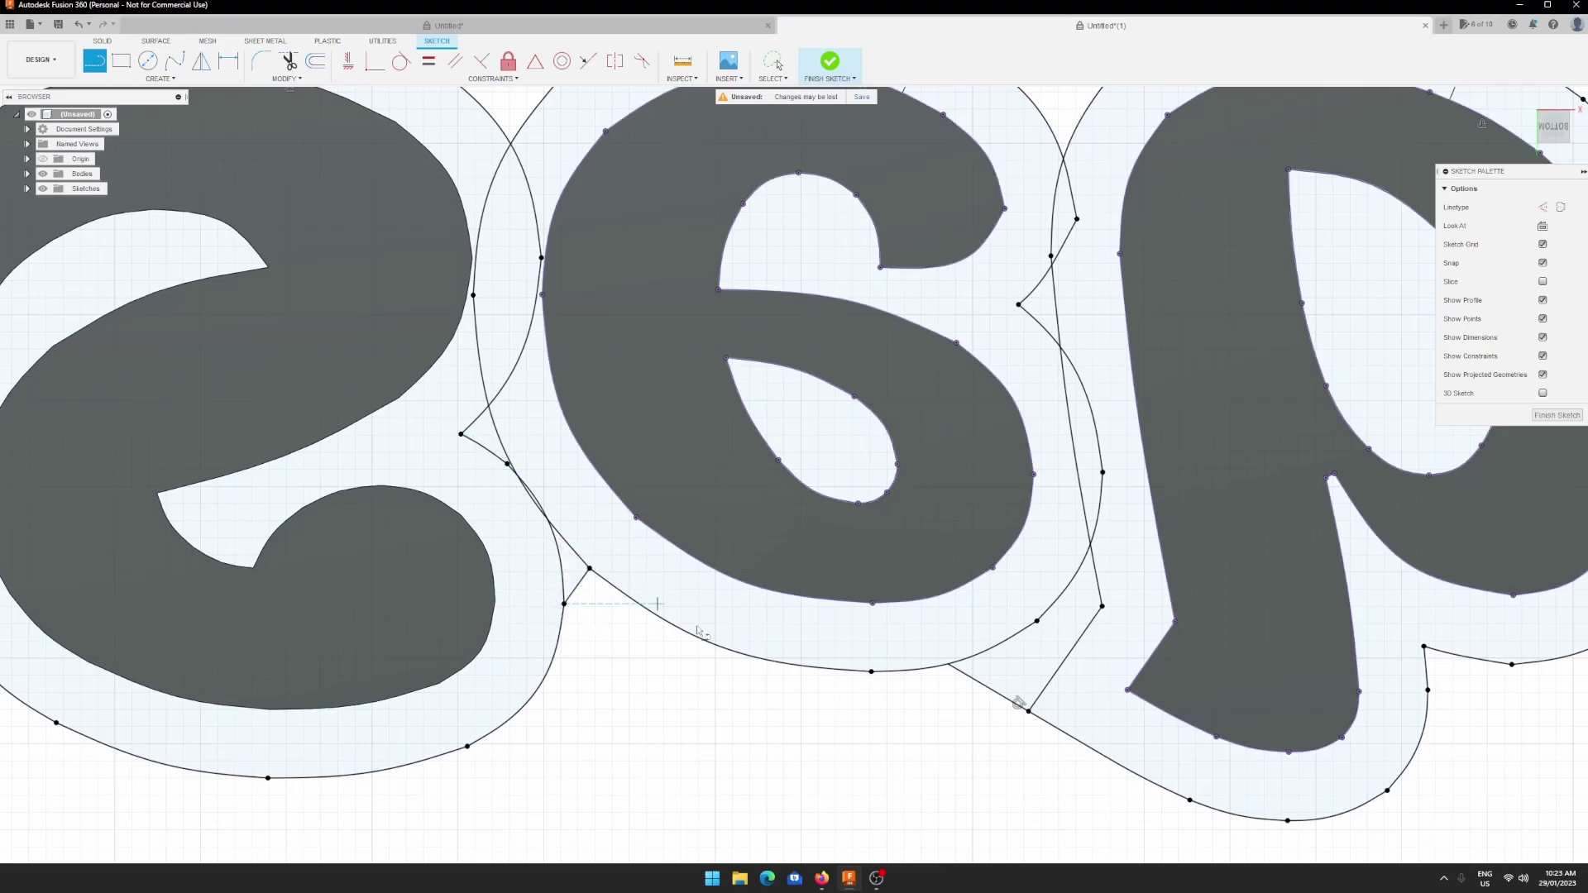
scroll(731, 648, "down", 4)
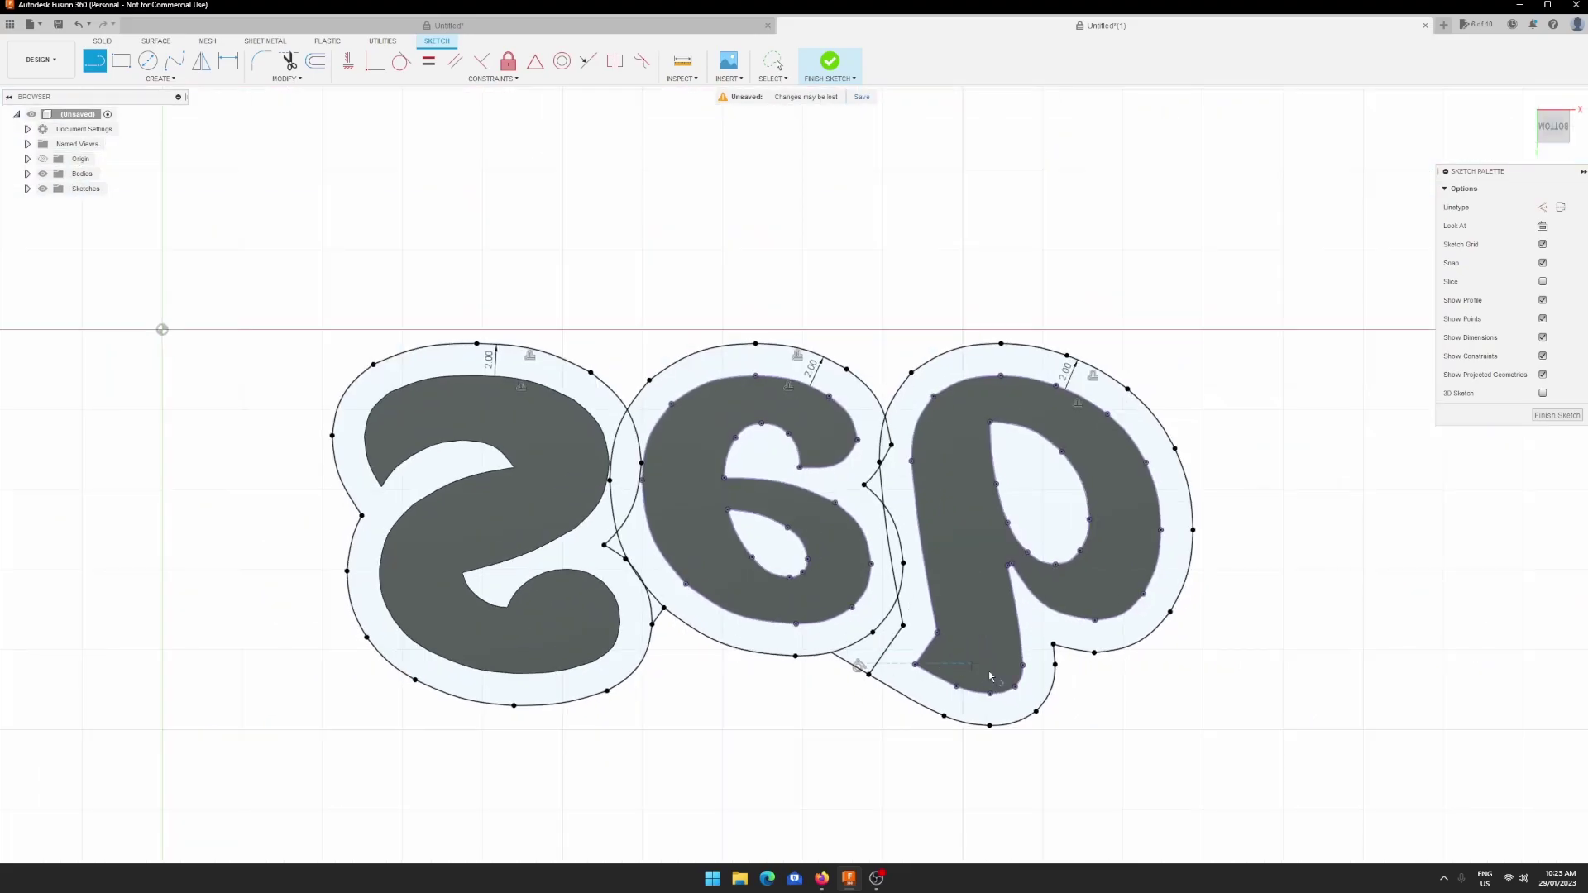
middle_click_drag(220, 354, 425, 372)
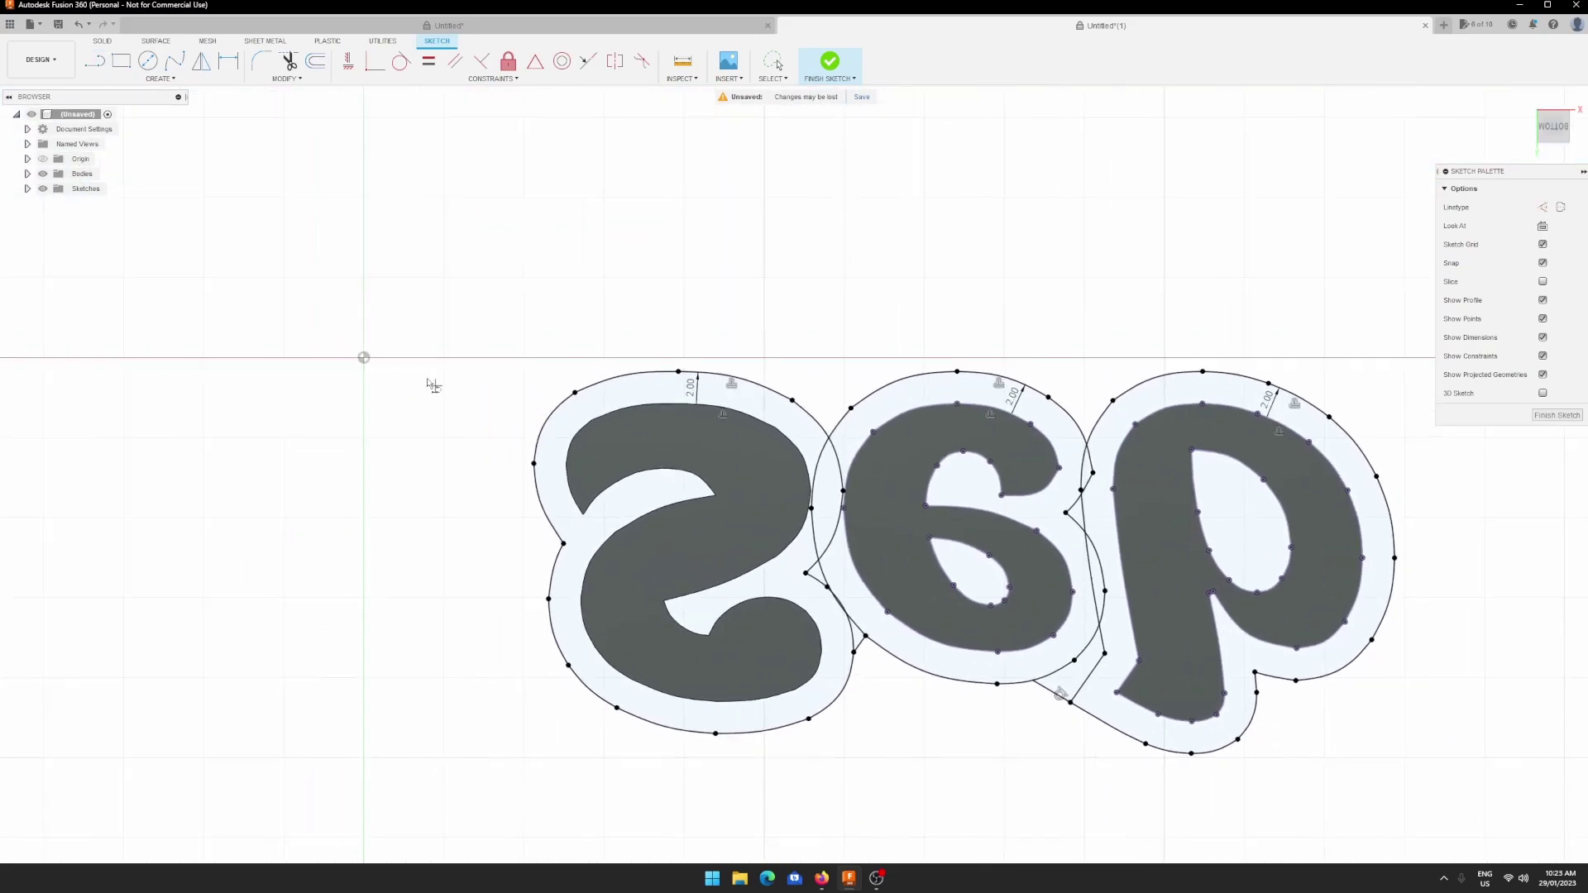
- Draw an 8 mm two-point circle against the left of the S outline
left_click(149, 79)
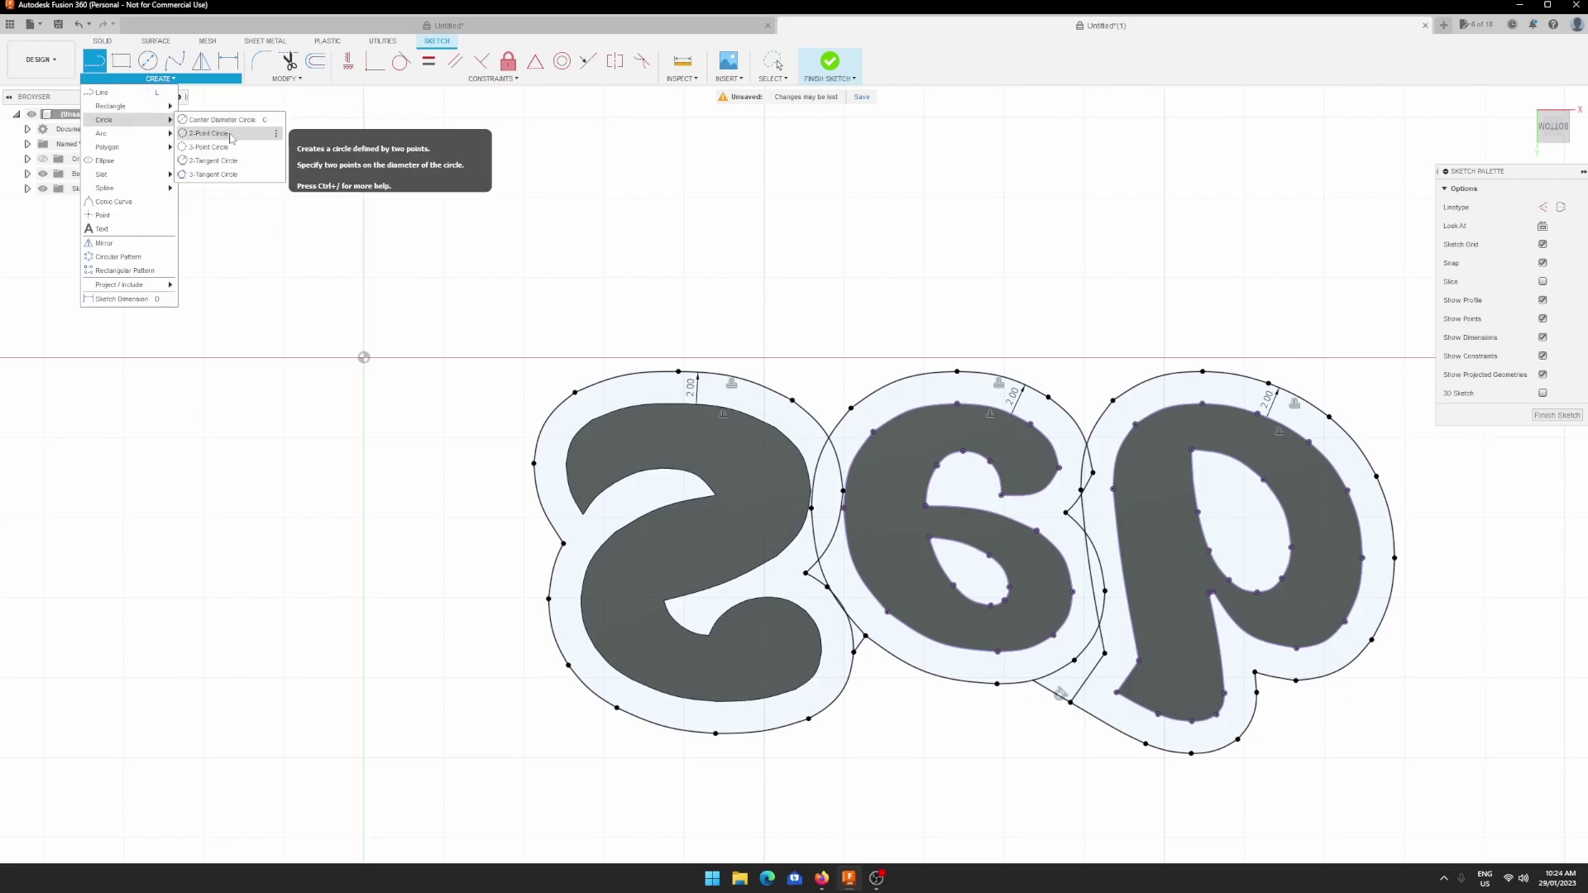
left_click(239, 120)
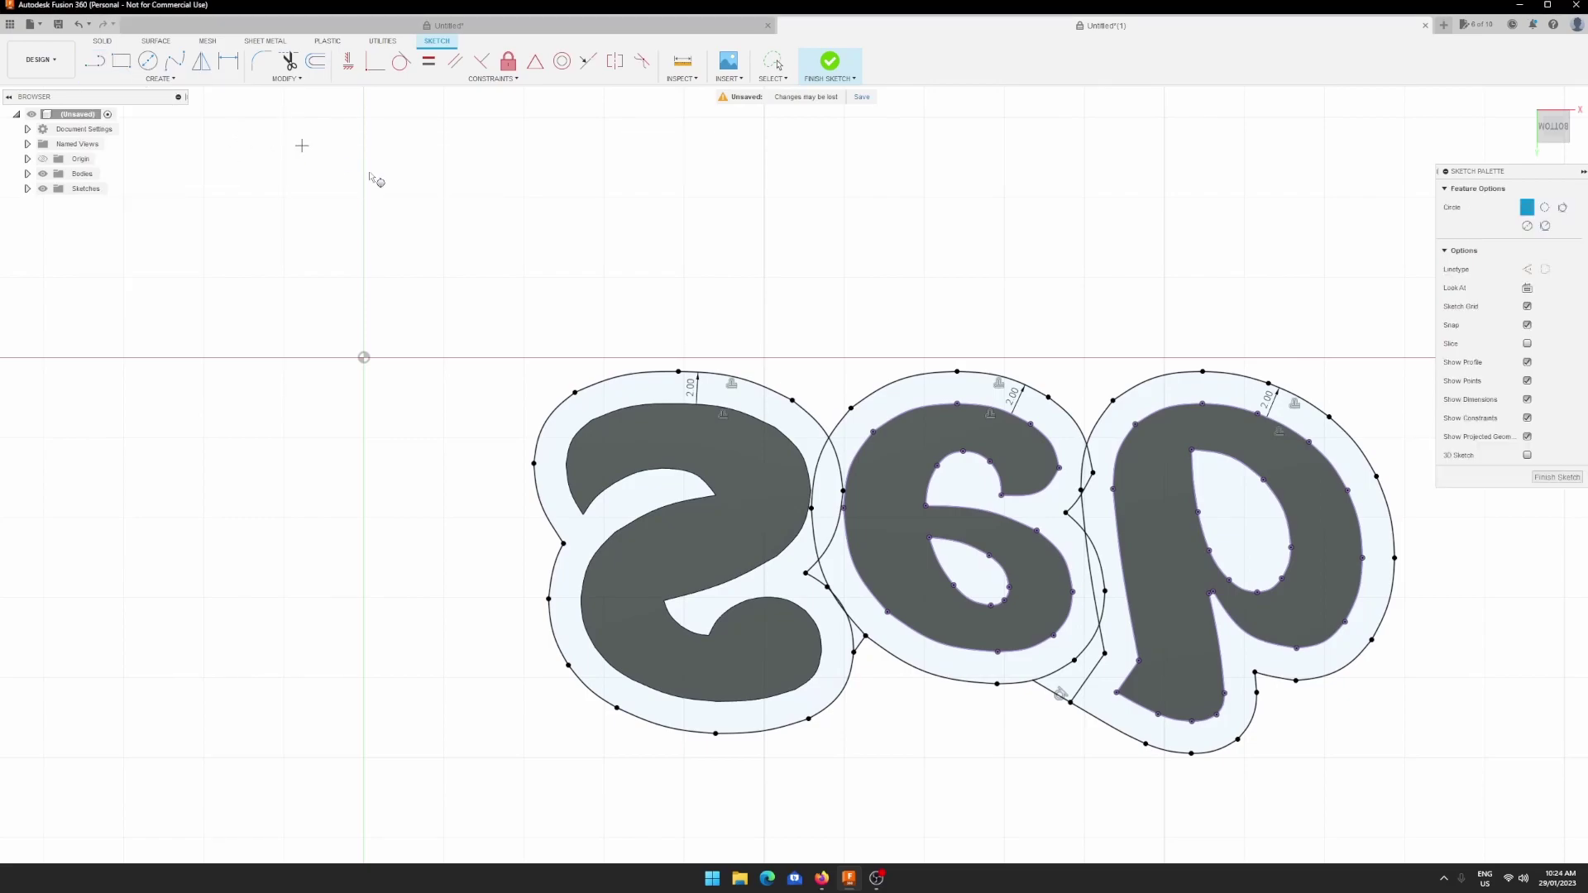
left_click(563, 543)
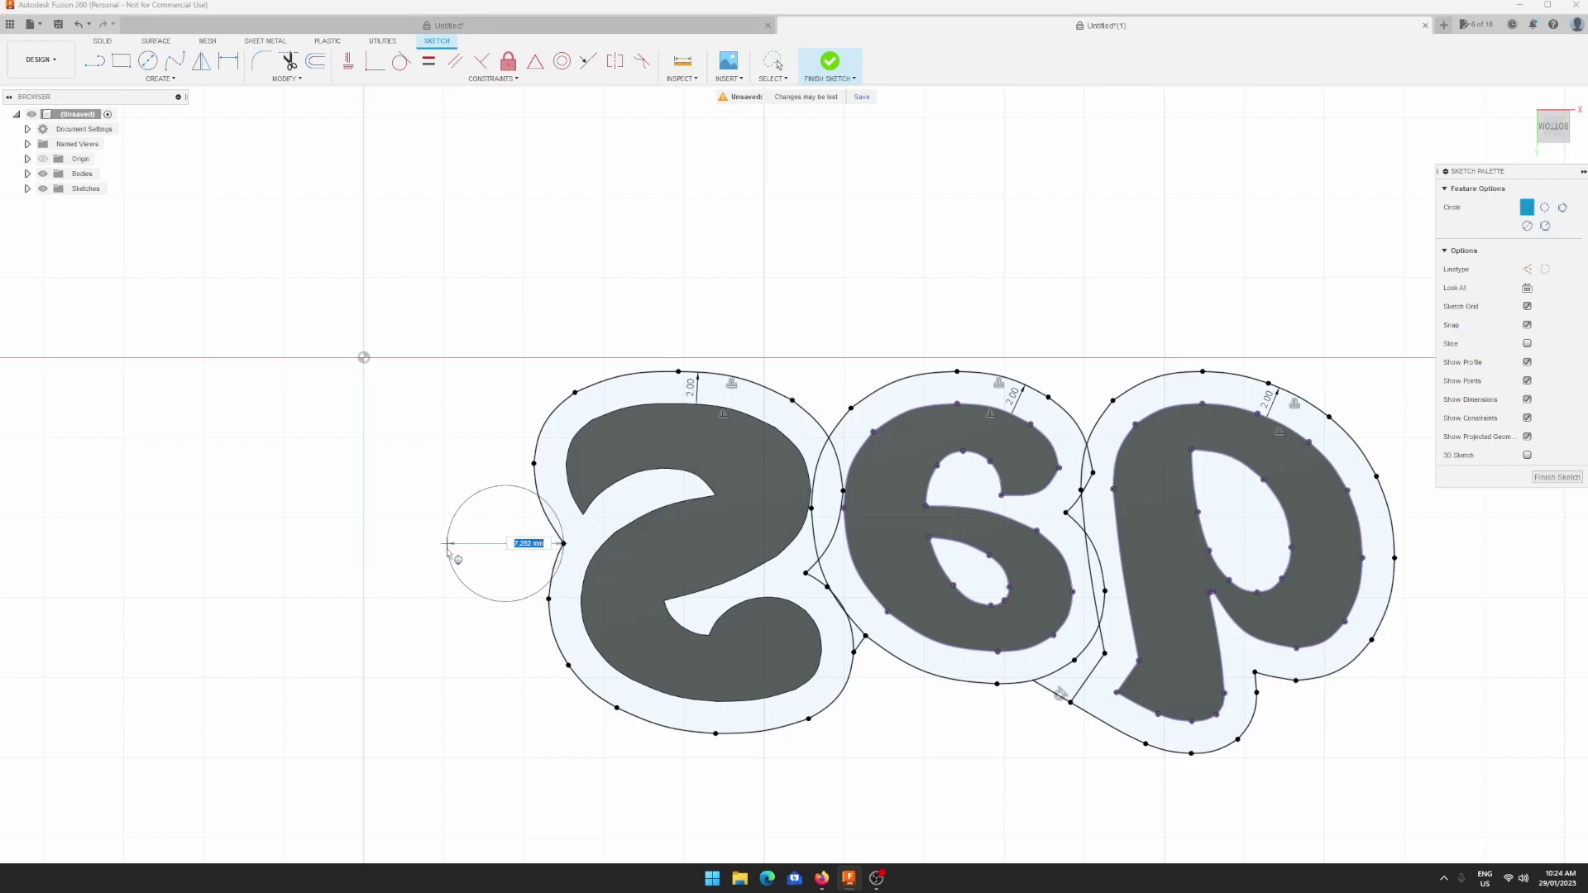
type("8")
key("Return")
key("Escape")
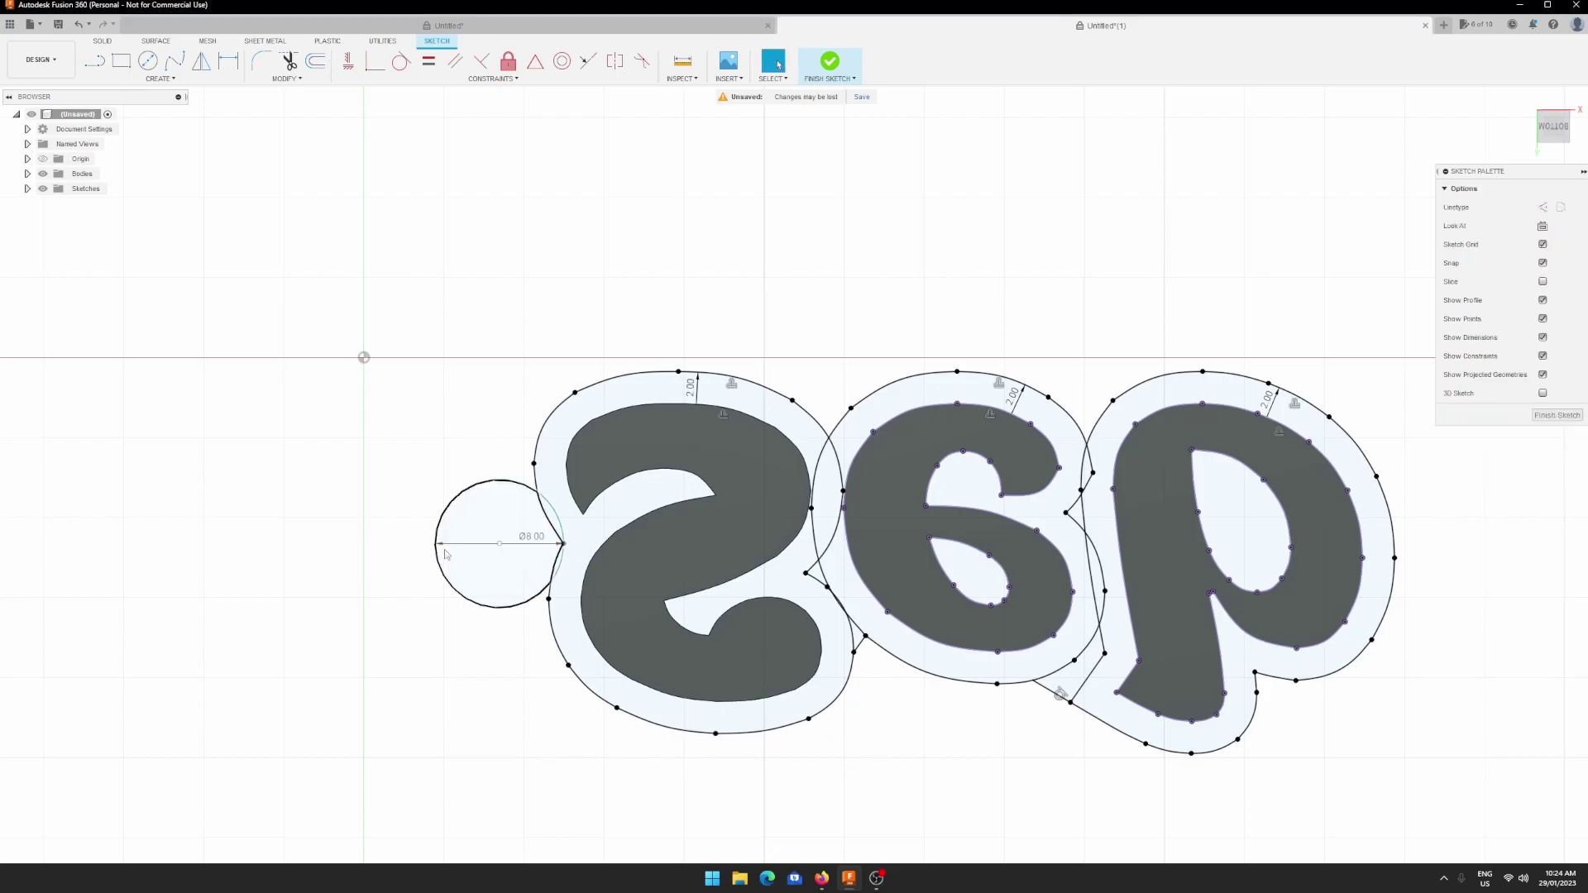
- Offset the 8 mm circle by 2 mm to form a ring, then finish the sketch
key("o")
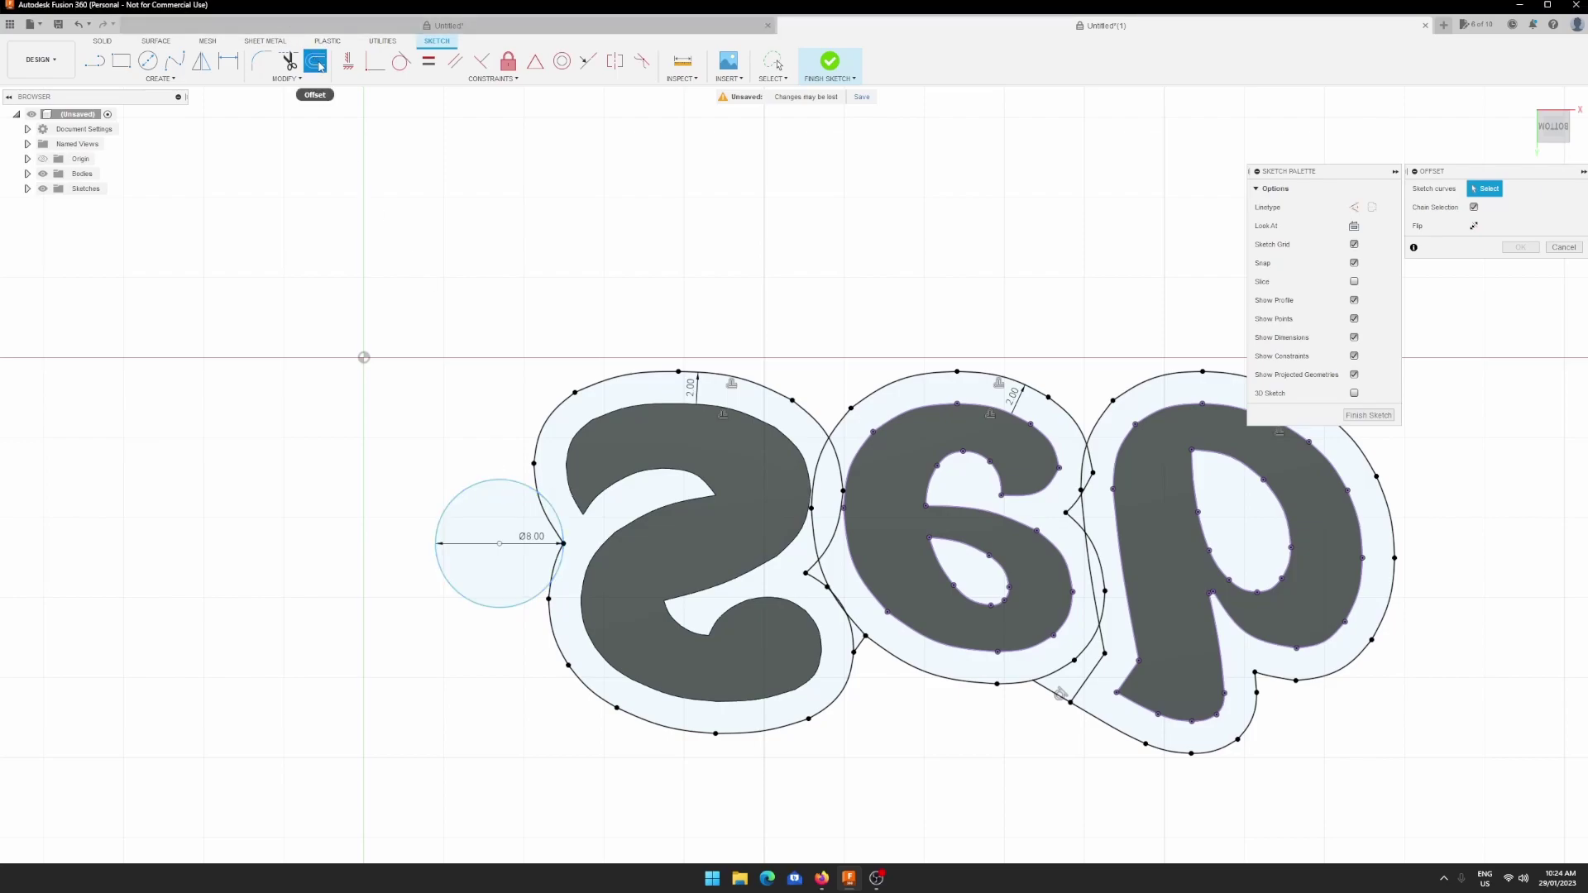
left_click(561, 520)
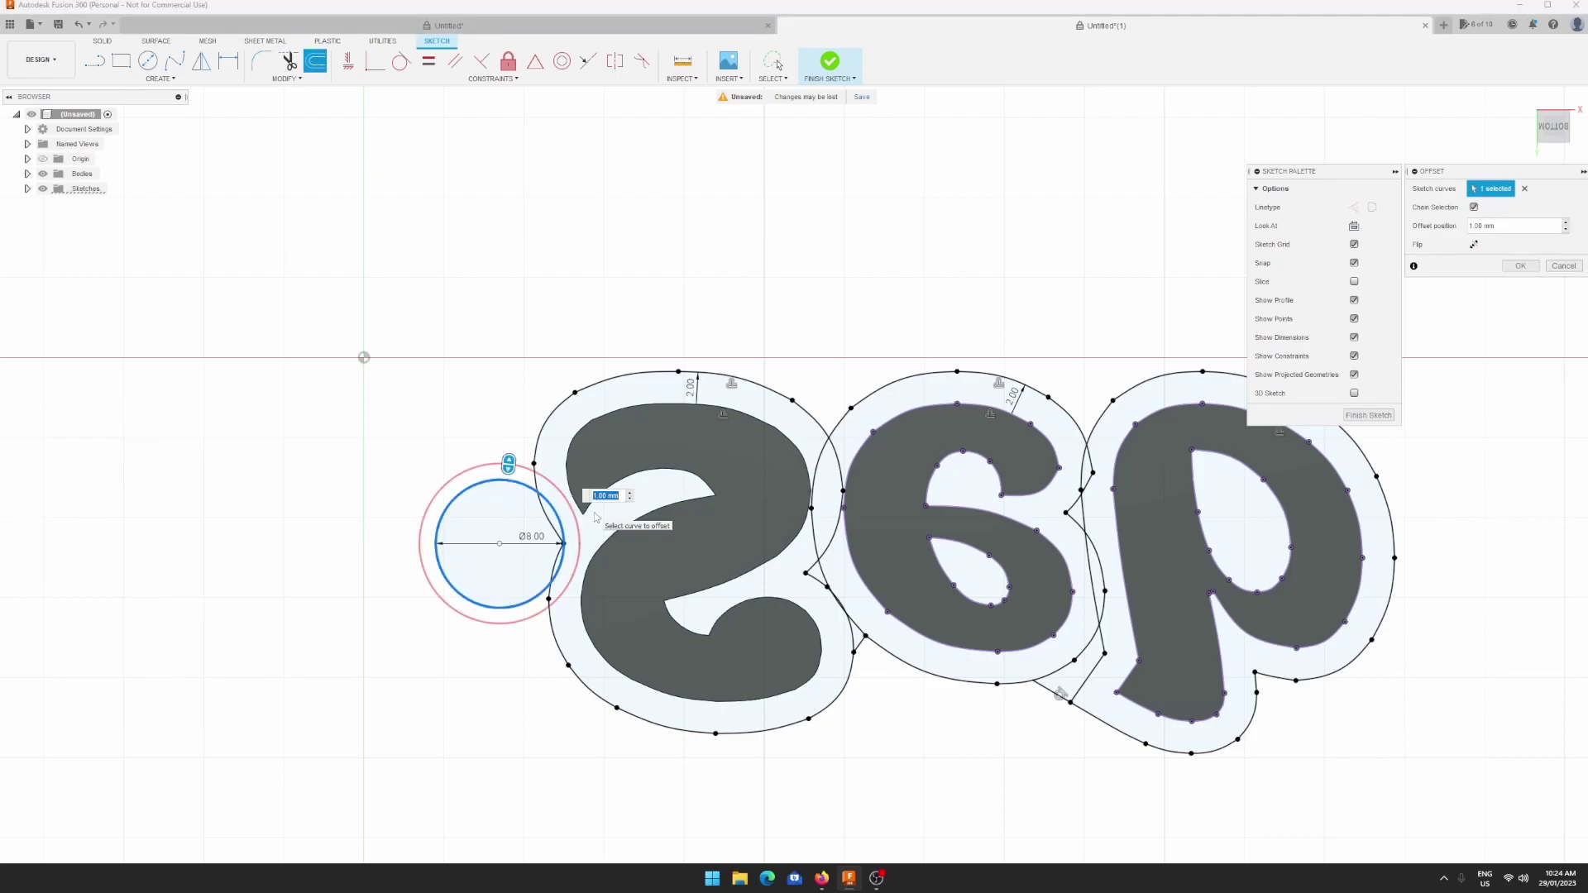
type("2")
key("Return")
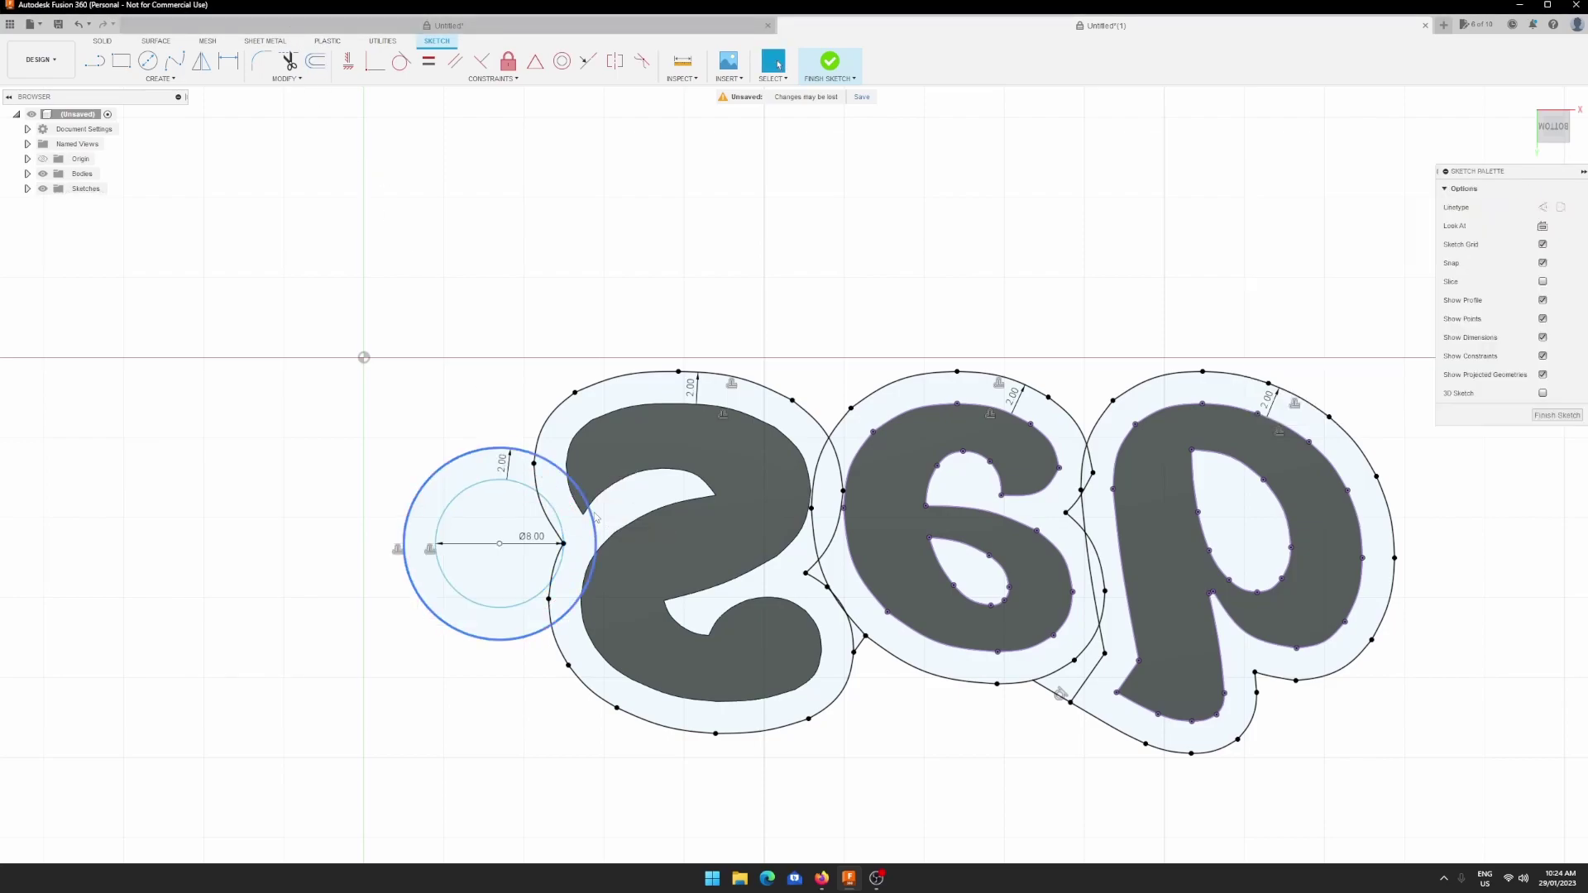
left_click(1558, 416)
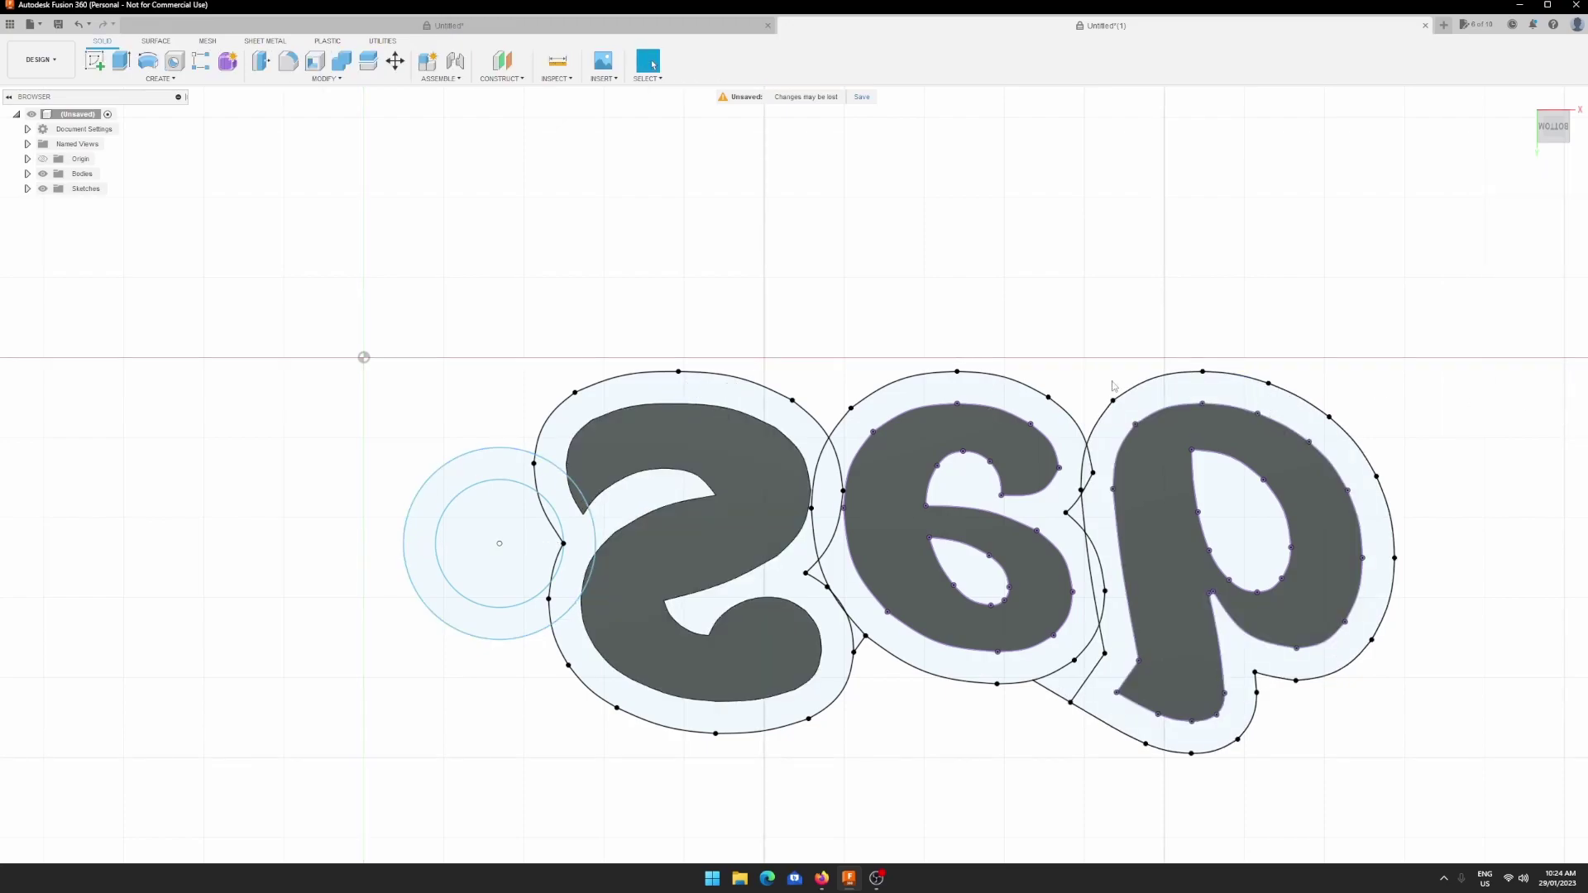
- Orbit to the top view, centre the Seb lettering, and zoom in and out on the outline overlaps
left_click(1558, 126)
left_click(1558, 121)
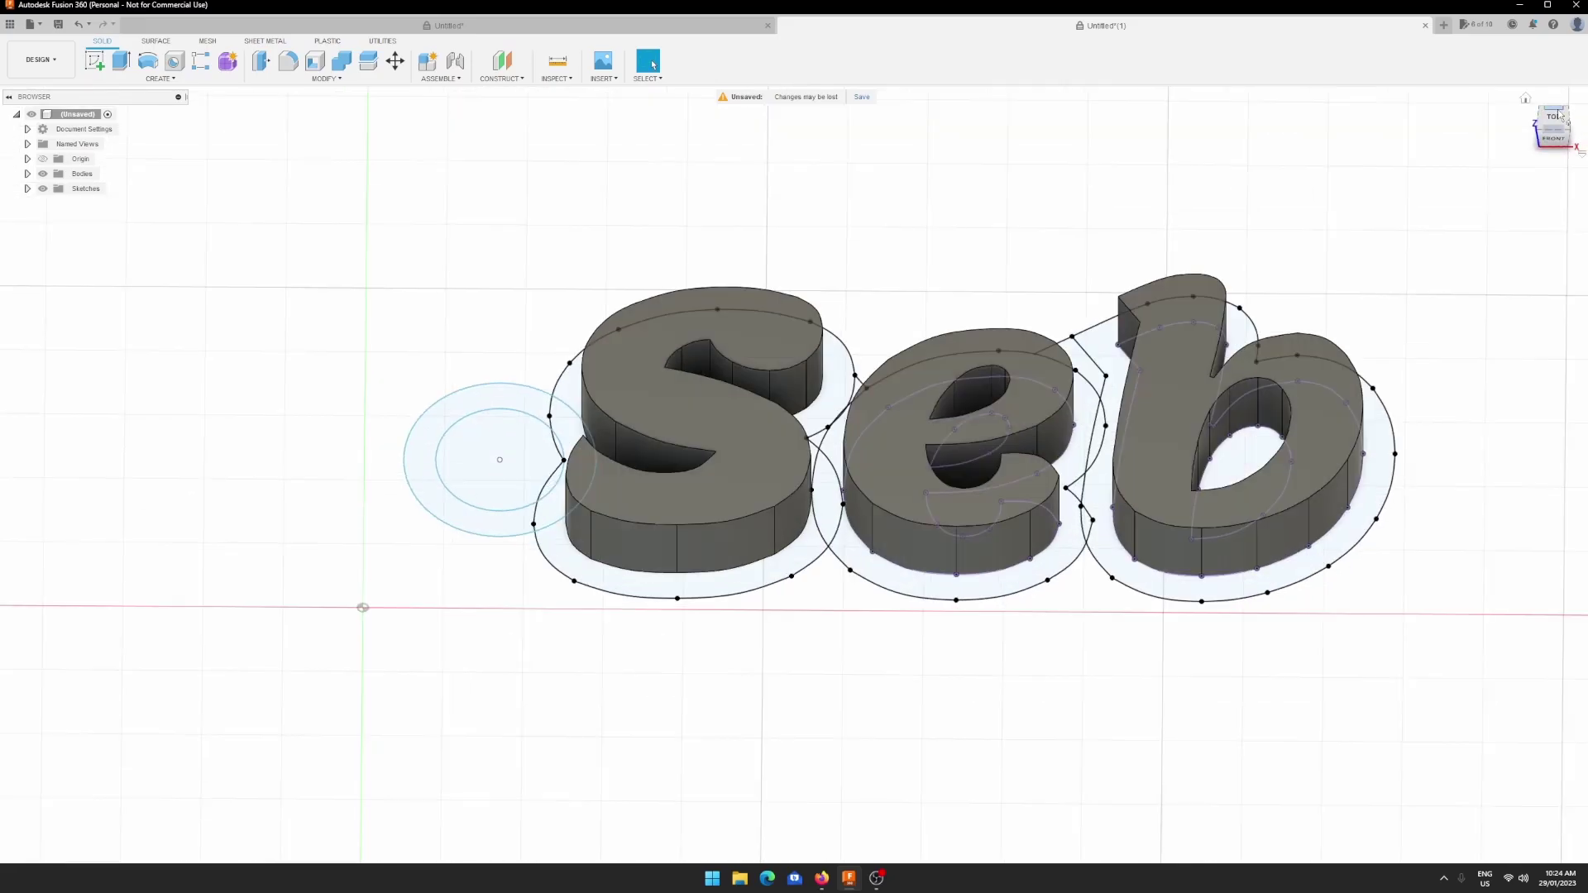
left_click(1554, 118)
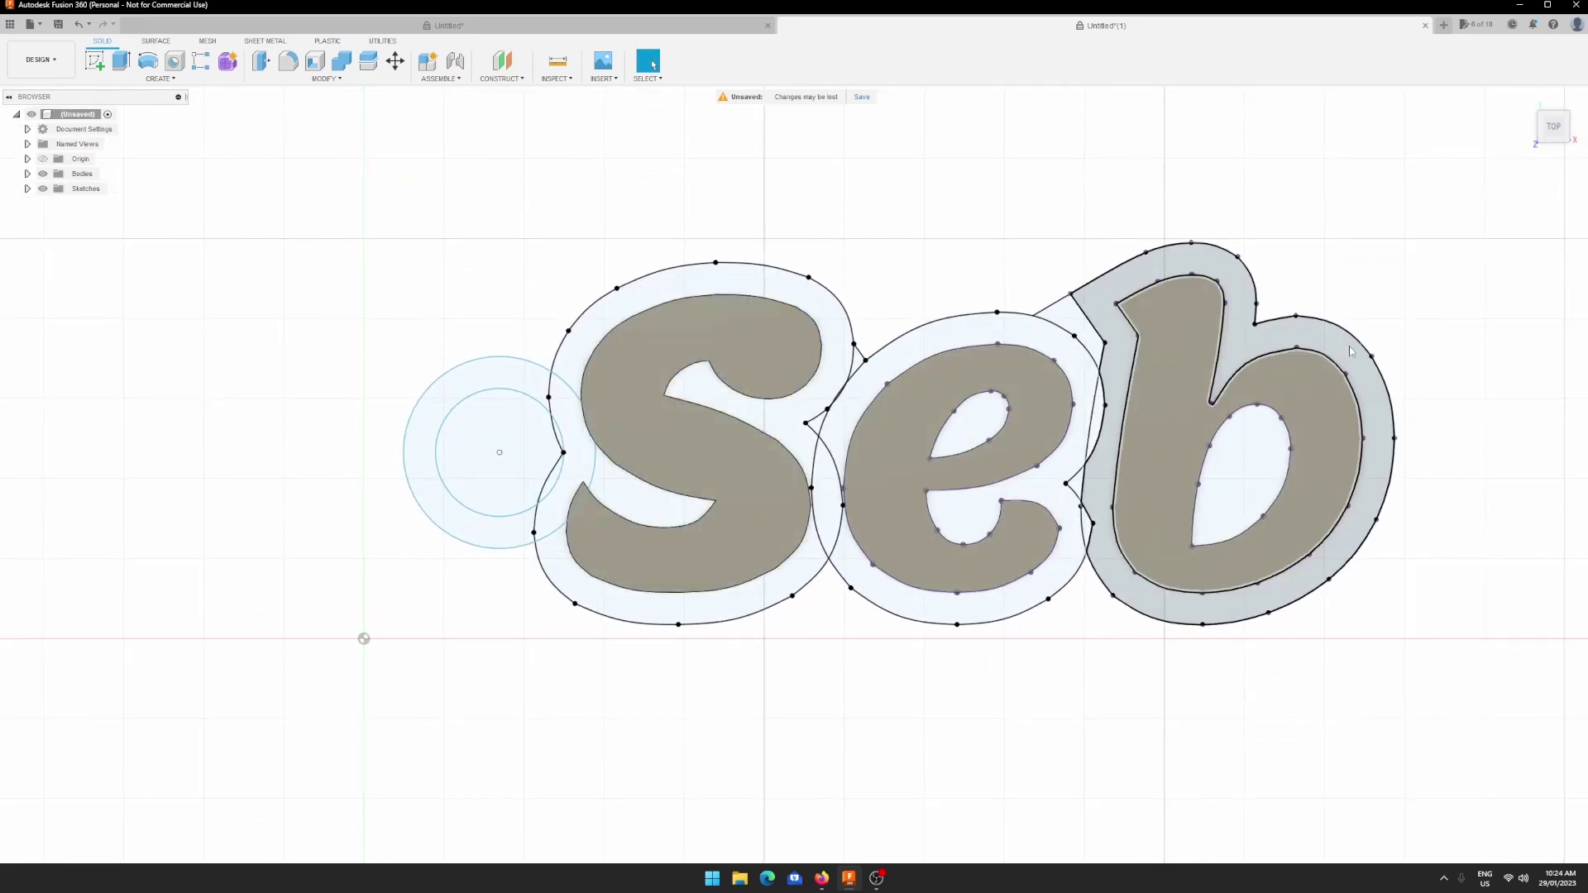
mouse_move(1312, 347)
middle_mouse_down()
mouse_move(1117, 378)
mouse_move(1149, 376)
middle_mouse_up()
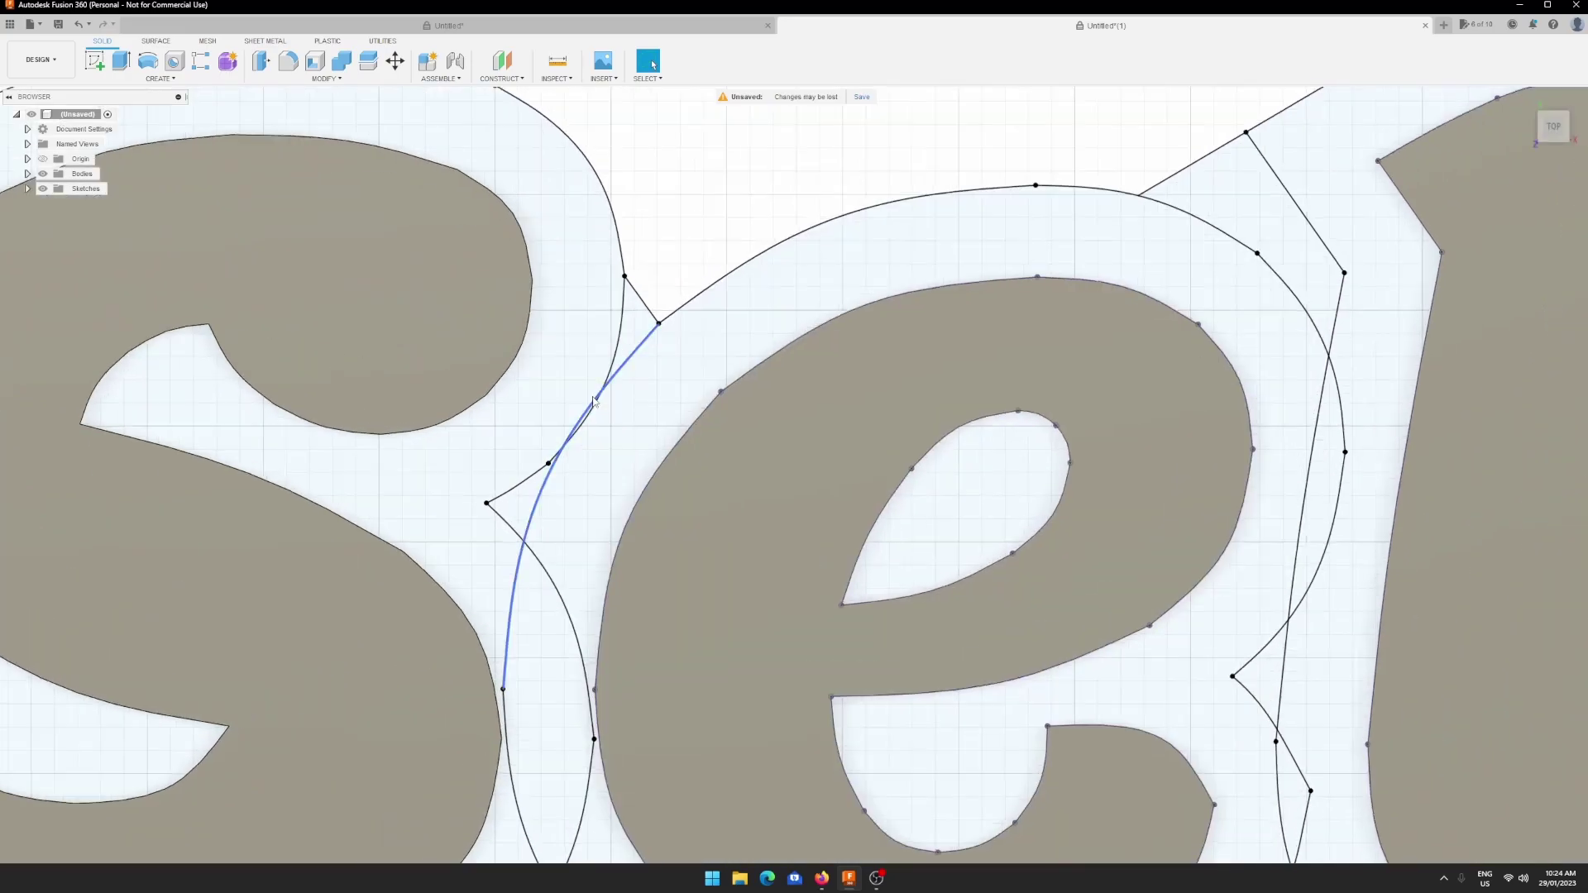
scroll(590, 400, "up", 5)
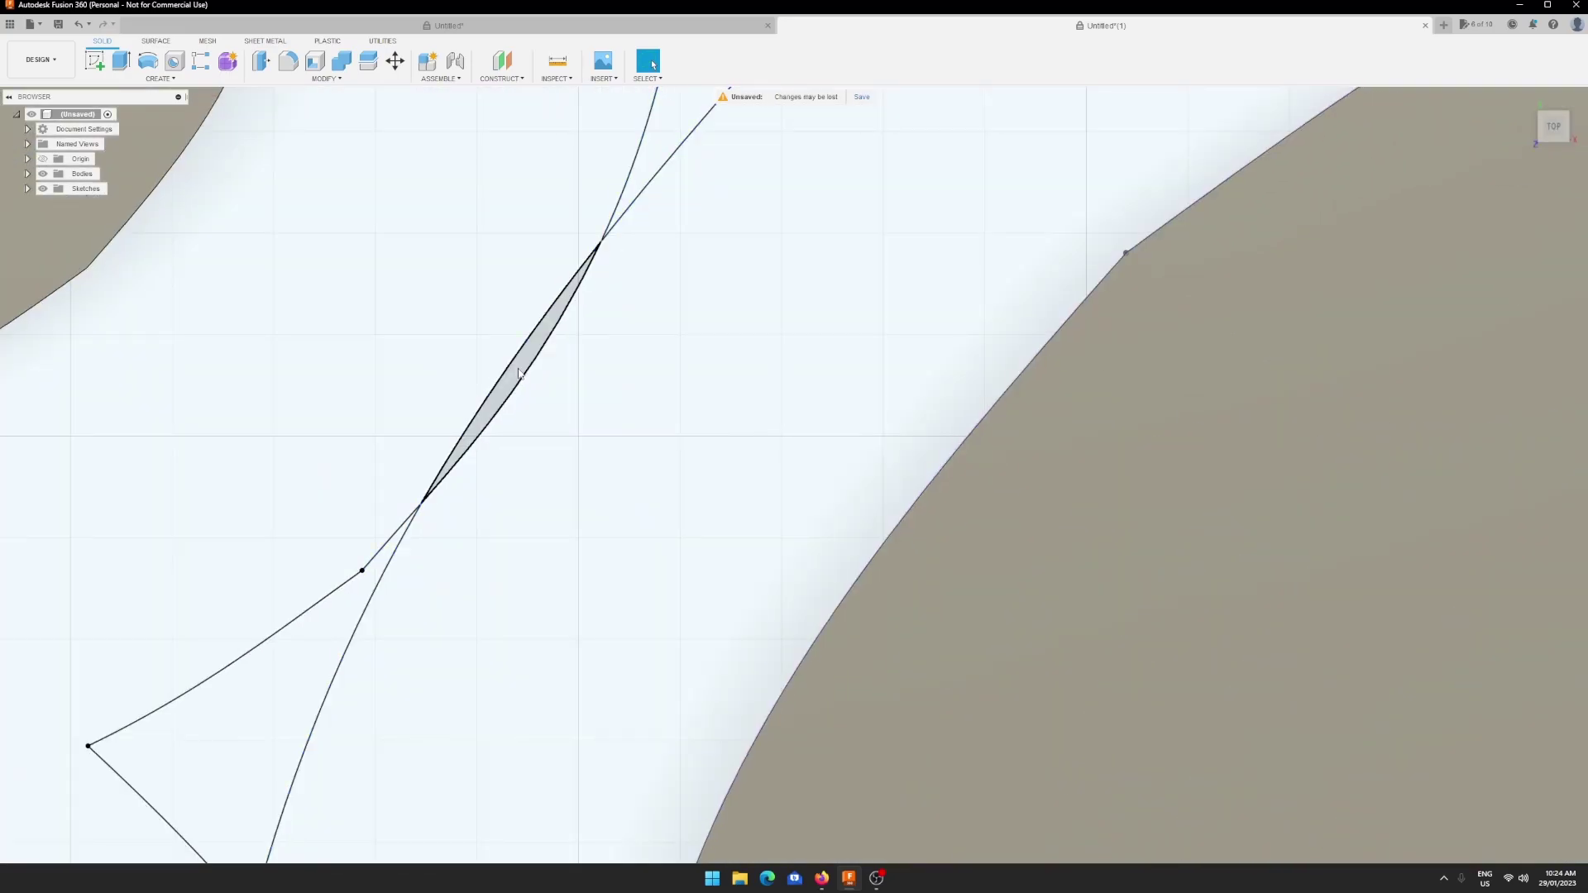
scroll(518, 372, "down", 8)
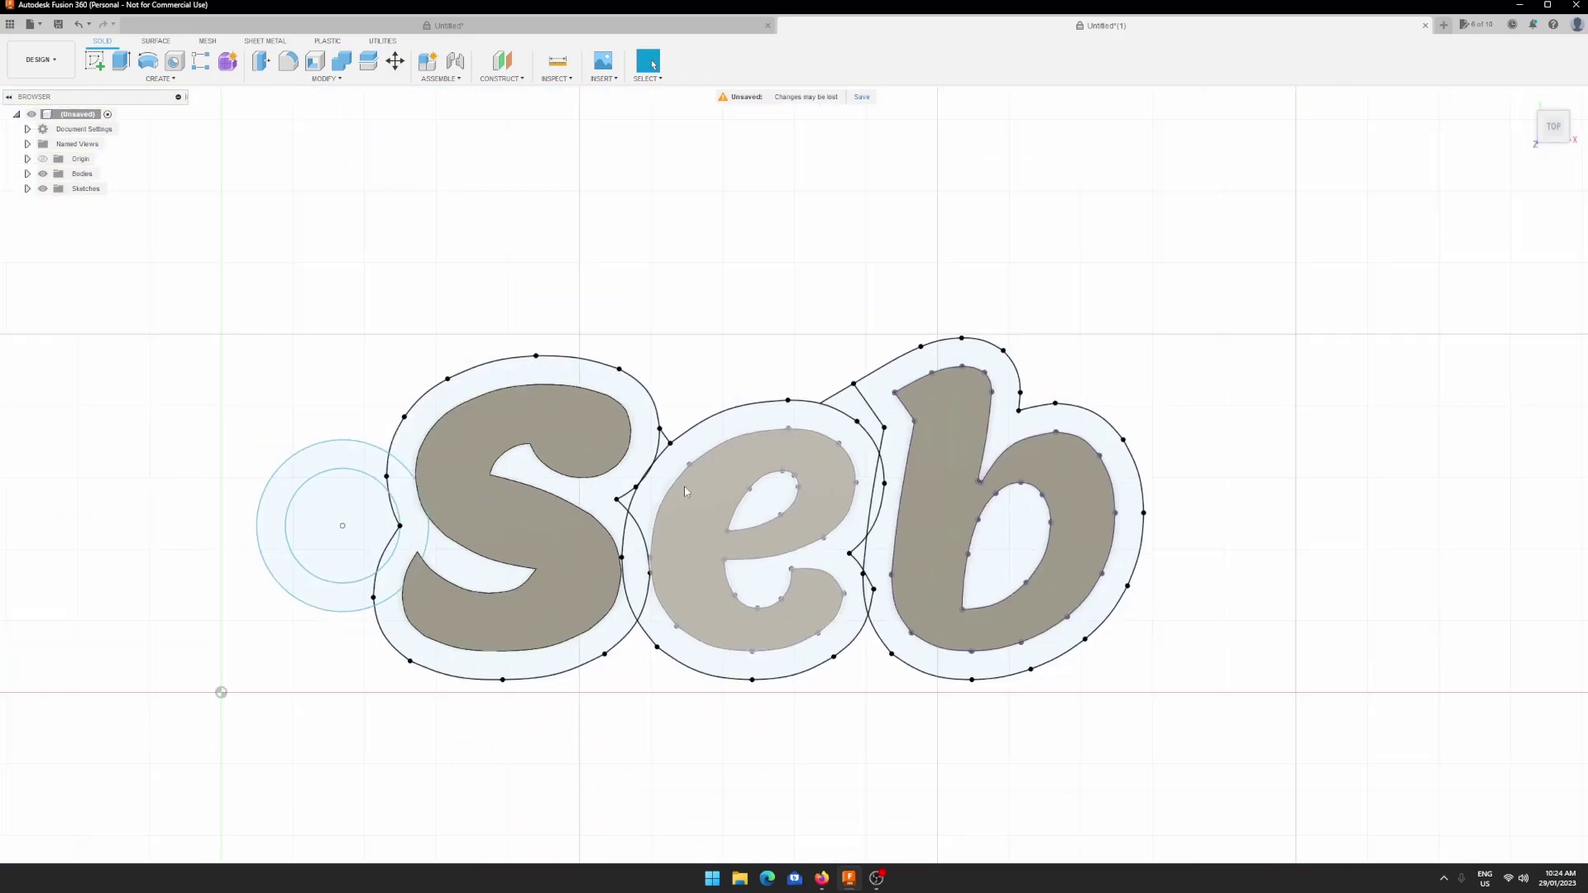
- Start an extrusion selecting the hanging-loop ring and the S outline band regions
left_click(120, 60)
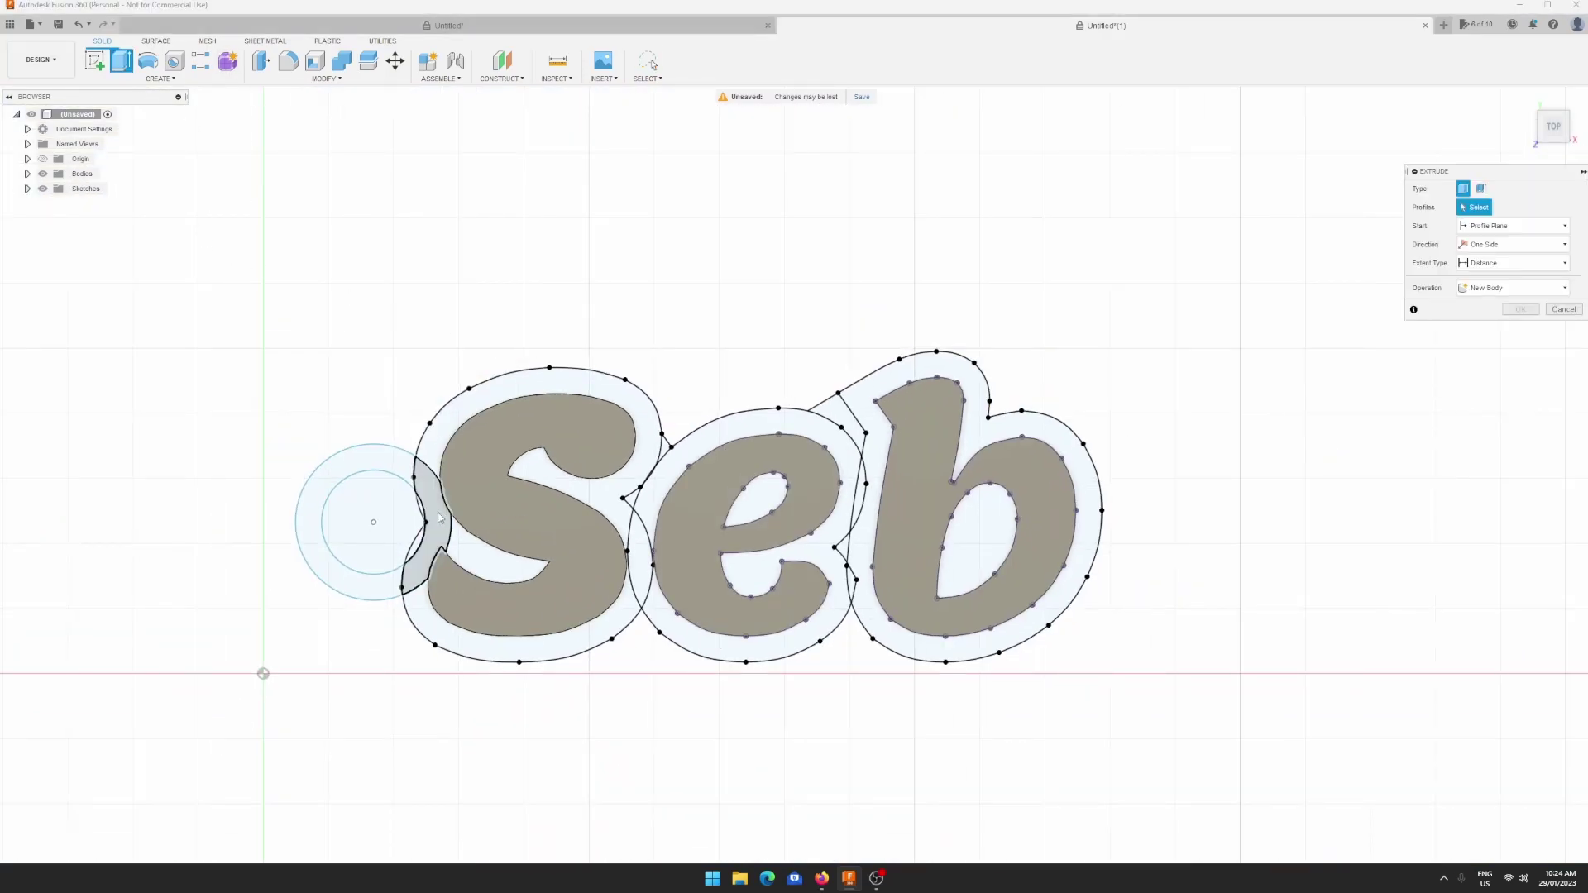
left_click(378, 464)
left_click(434, 529)
left_click(496, 570)
left_click(624, 511)
left_click(626, 509)
left_click(637, 498)
scroll(641, 491, "up", 5)
scroll(641, 491, "up", 3)
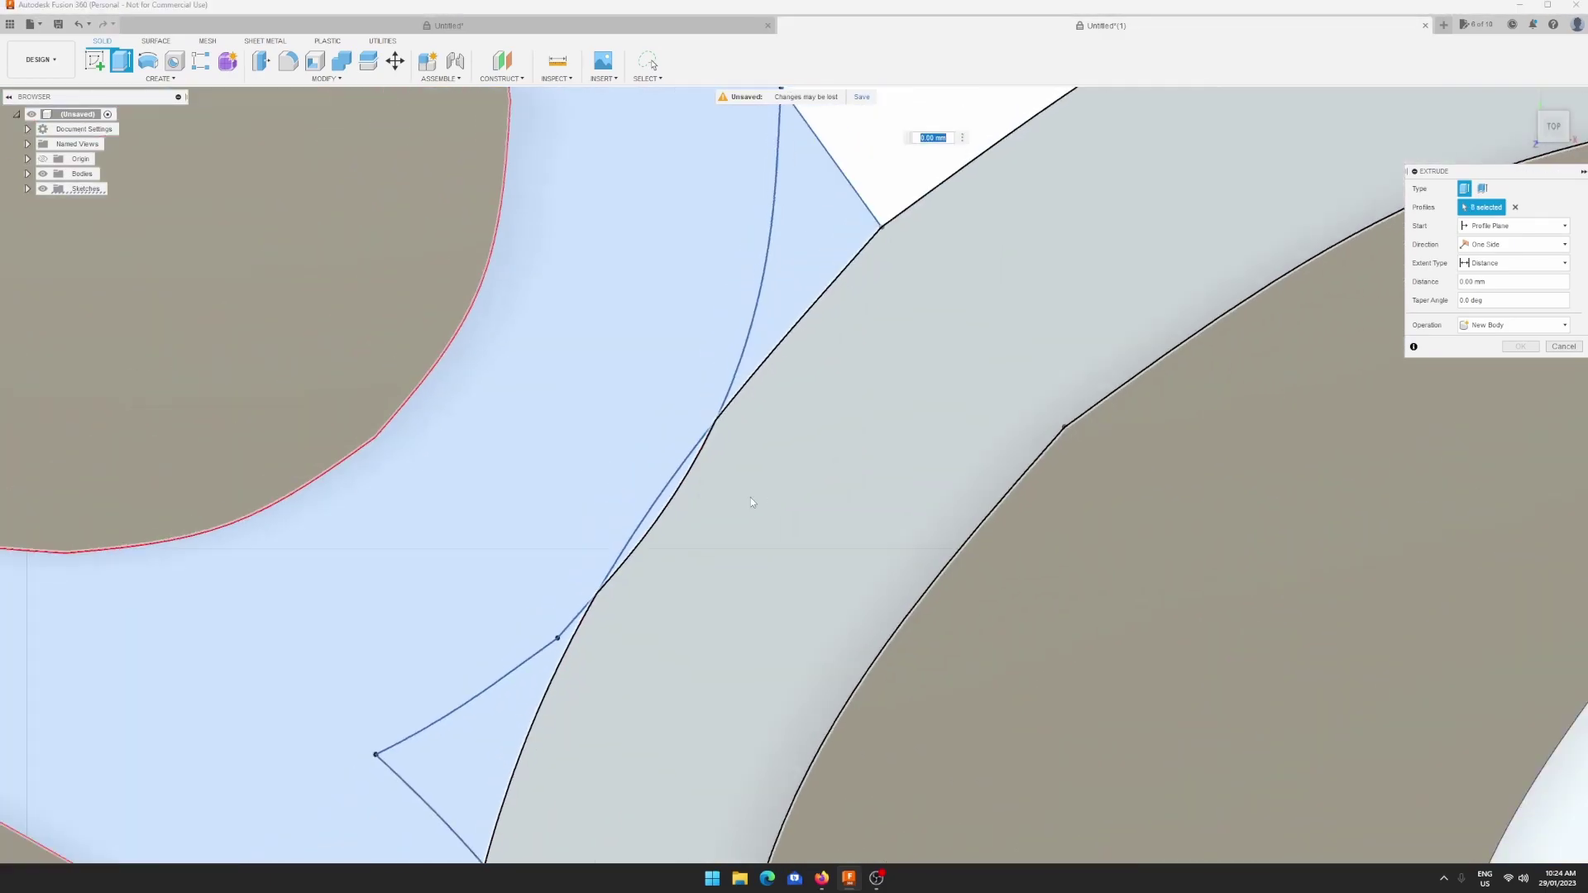
scroll(751, 500, "down", 8)
- Add the e and b outline regions and enter 3 mm as the extrusion distance
left_click(781, 488)
left_click(976, 474)
left_click(980, 434)
left_click(996, 538)
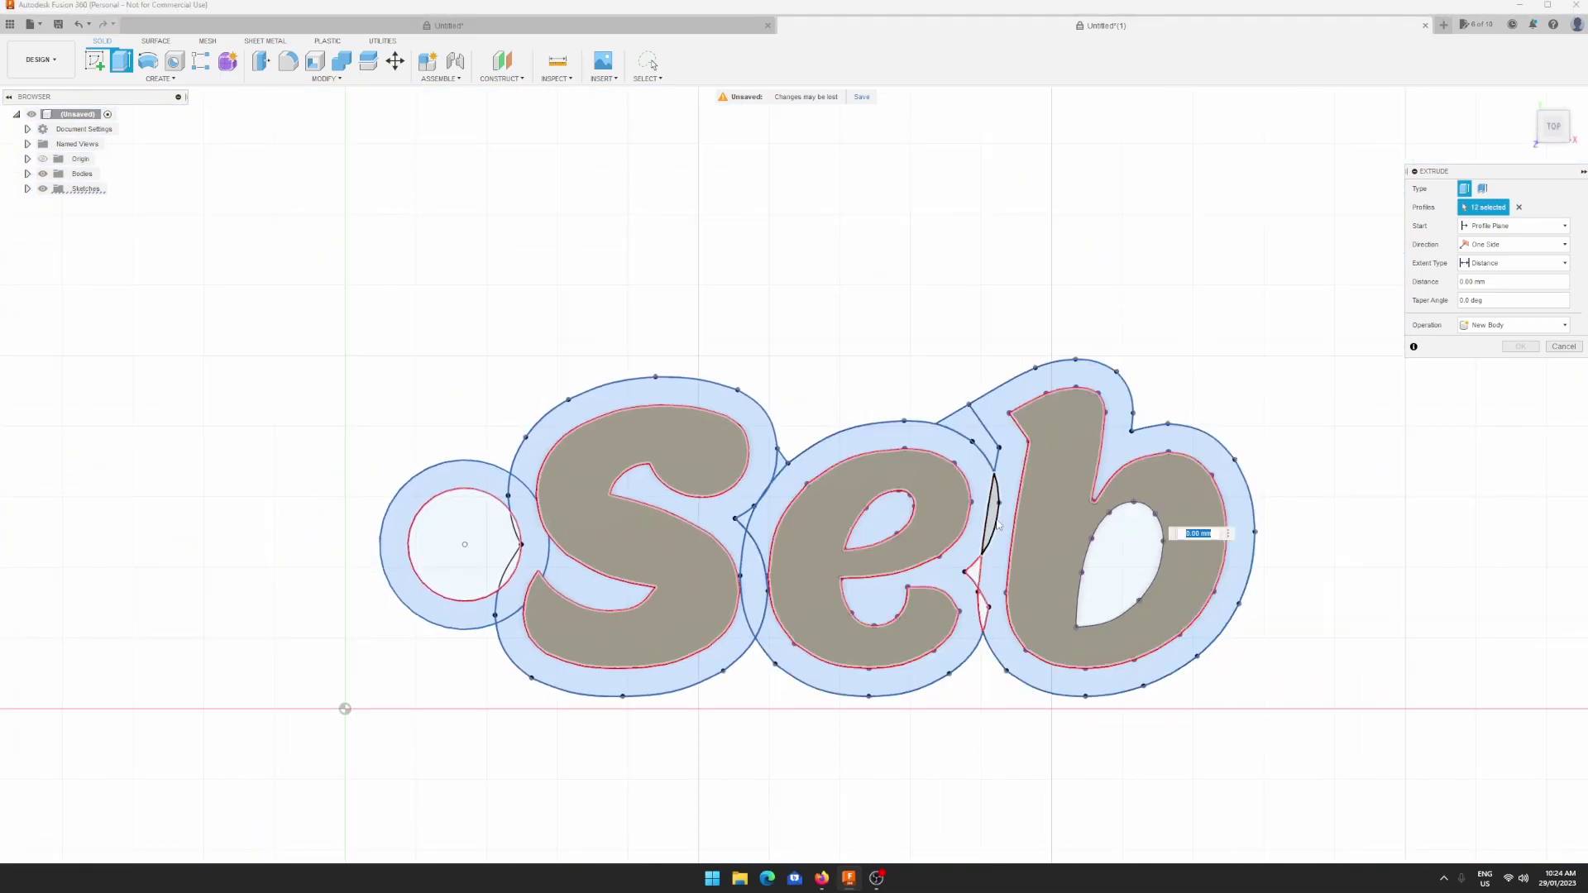
left_click(993, 577)
left_click(976, 578)
left_click(986, 612)
left_click(1116, 570)
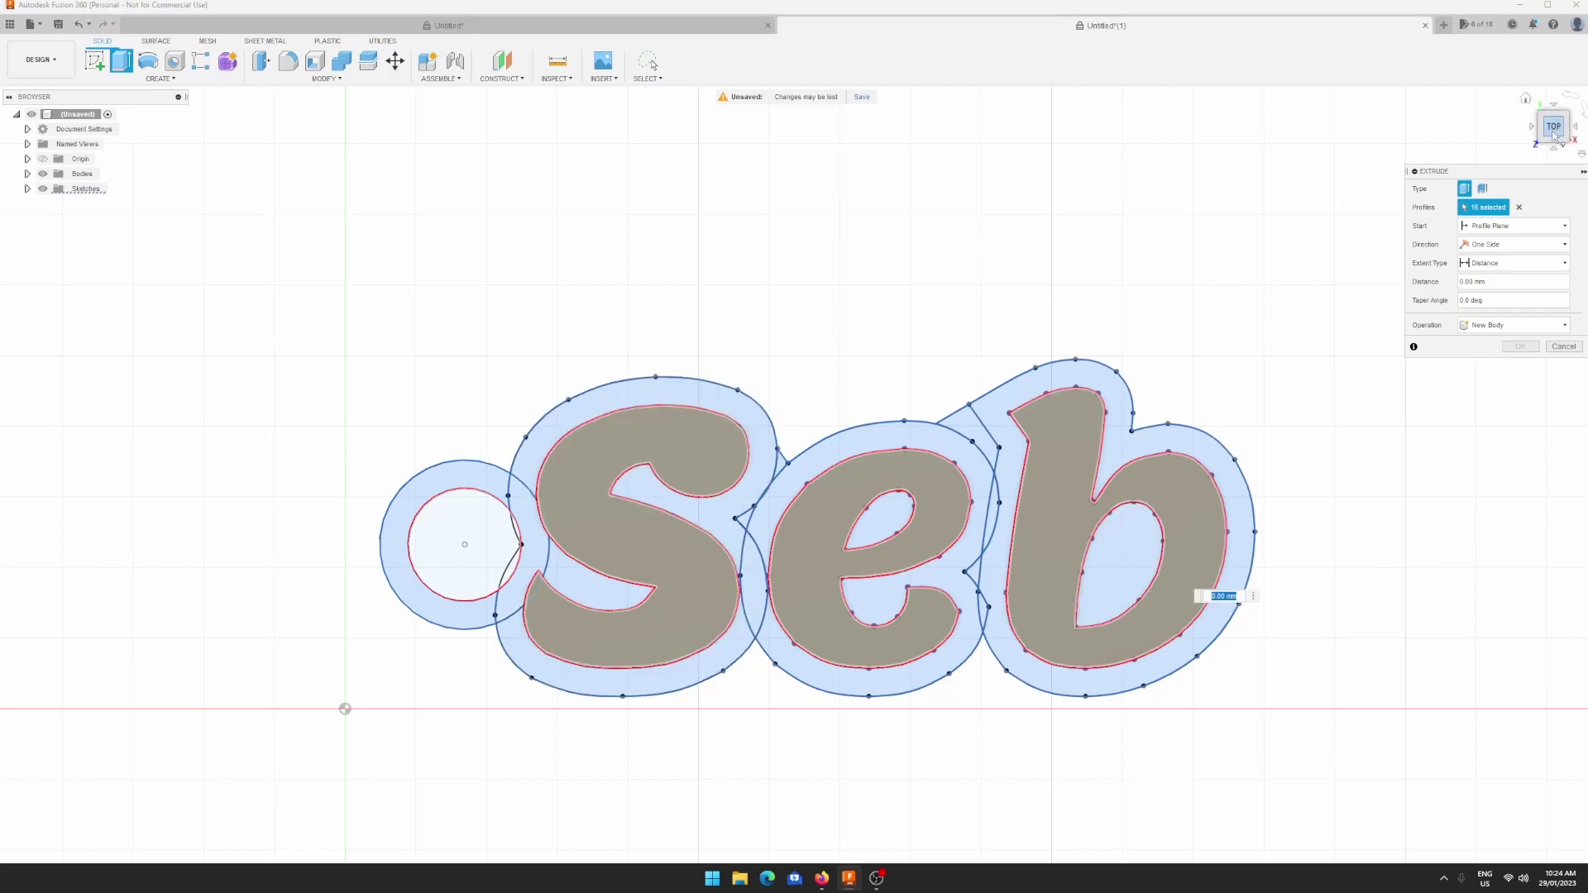
left_click(1525, 98)
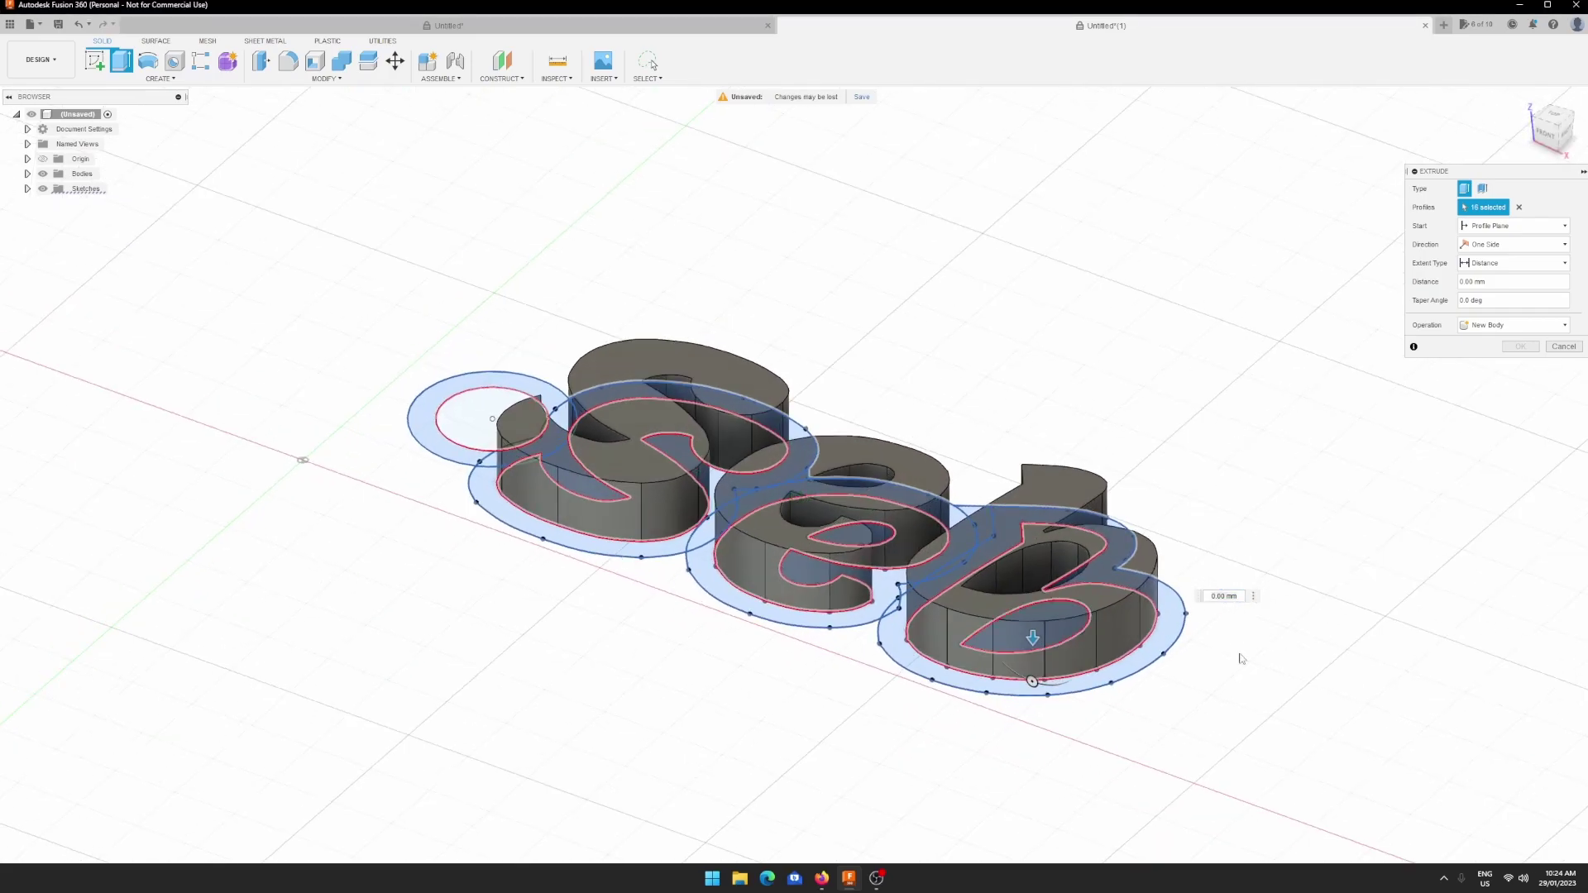
left_click(1236, 597)
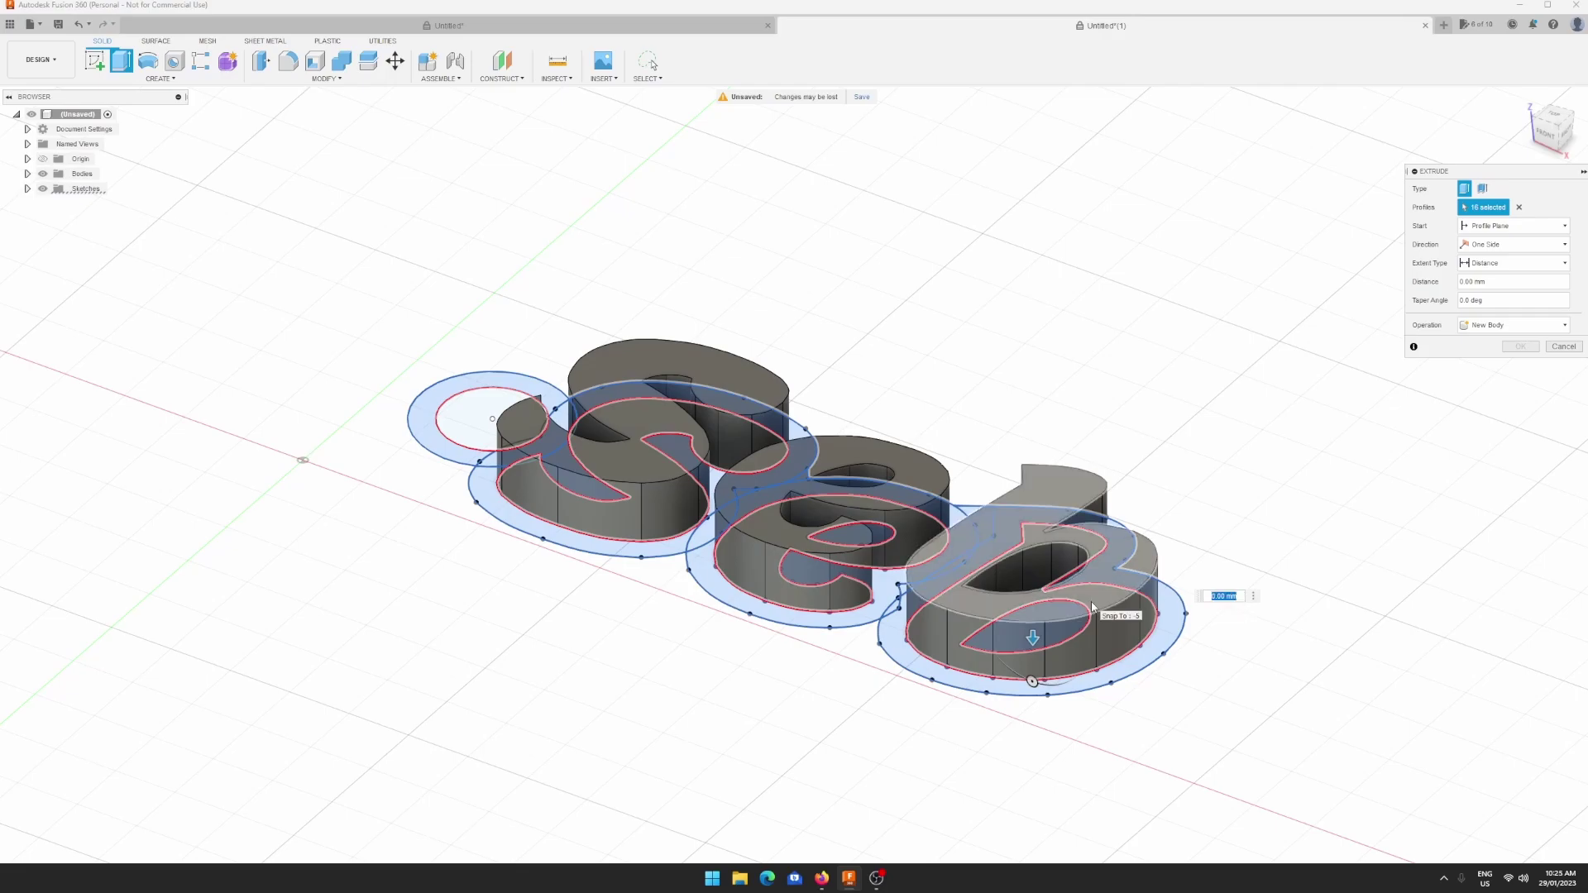
type("3")
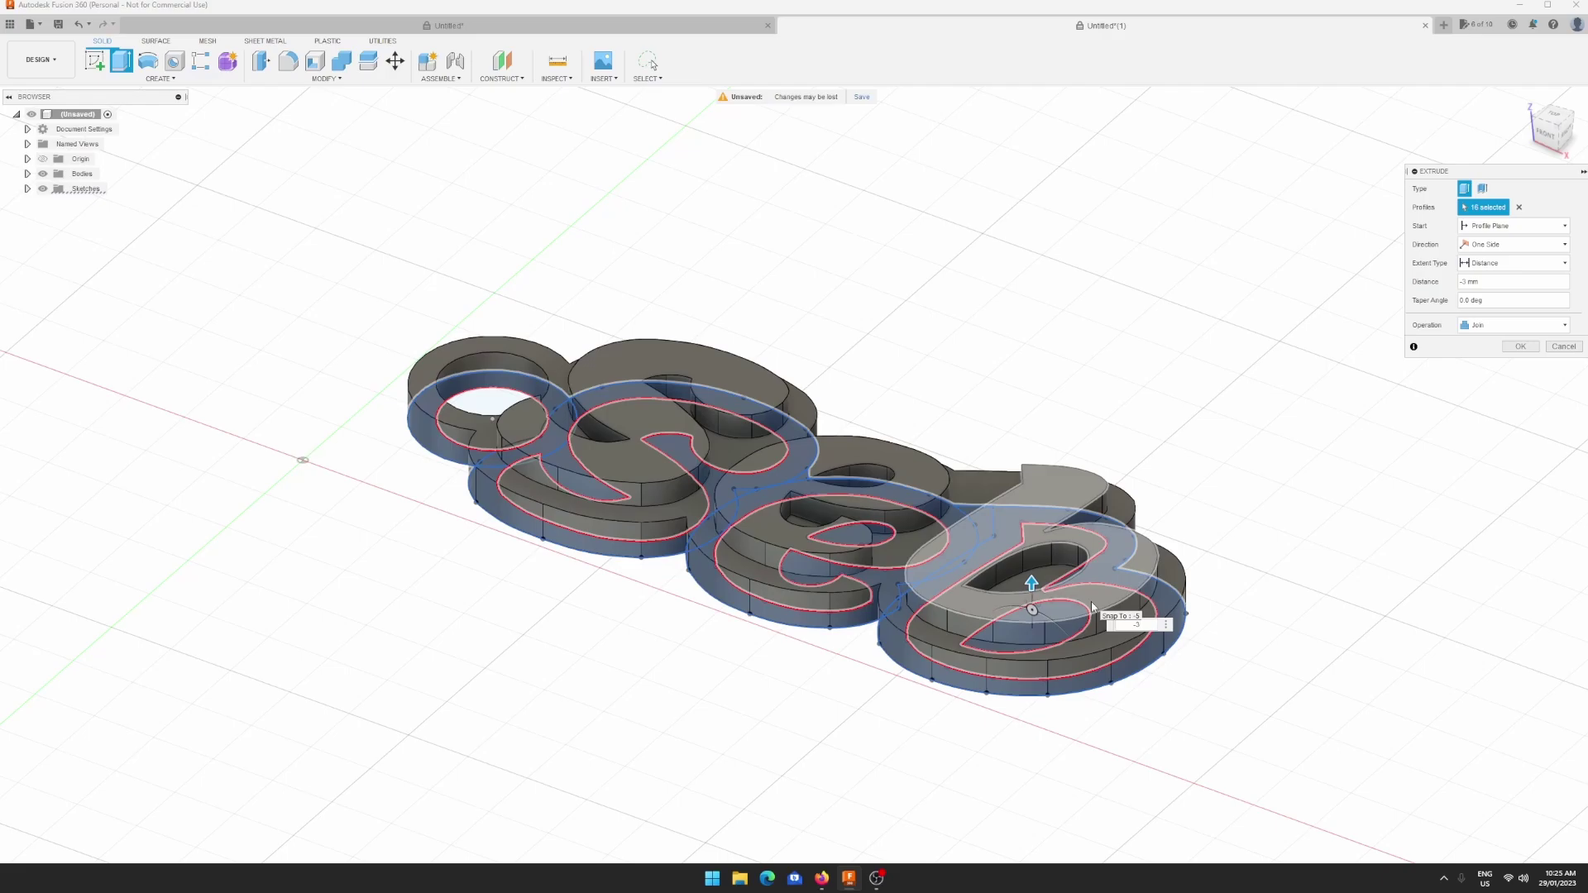
- Finish the downward join extrusion, then view the tag from above and reveal Body1
key("Return")
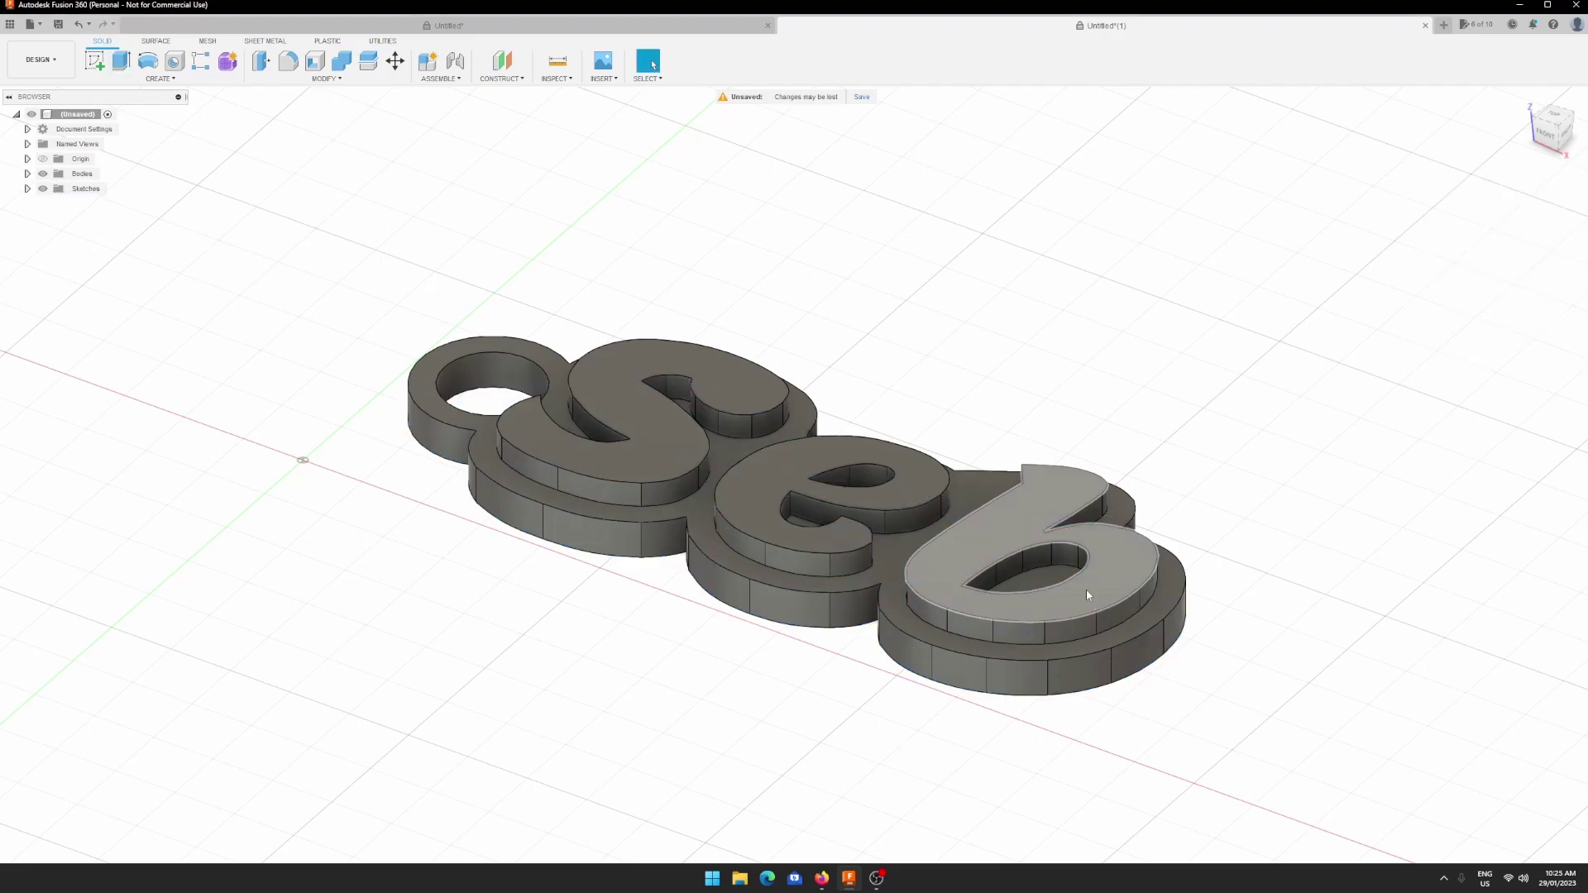
middle_click_drag(796, 488, 376, 469, "shift")
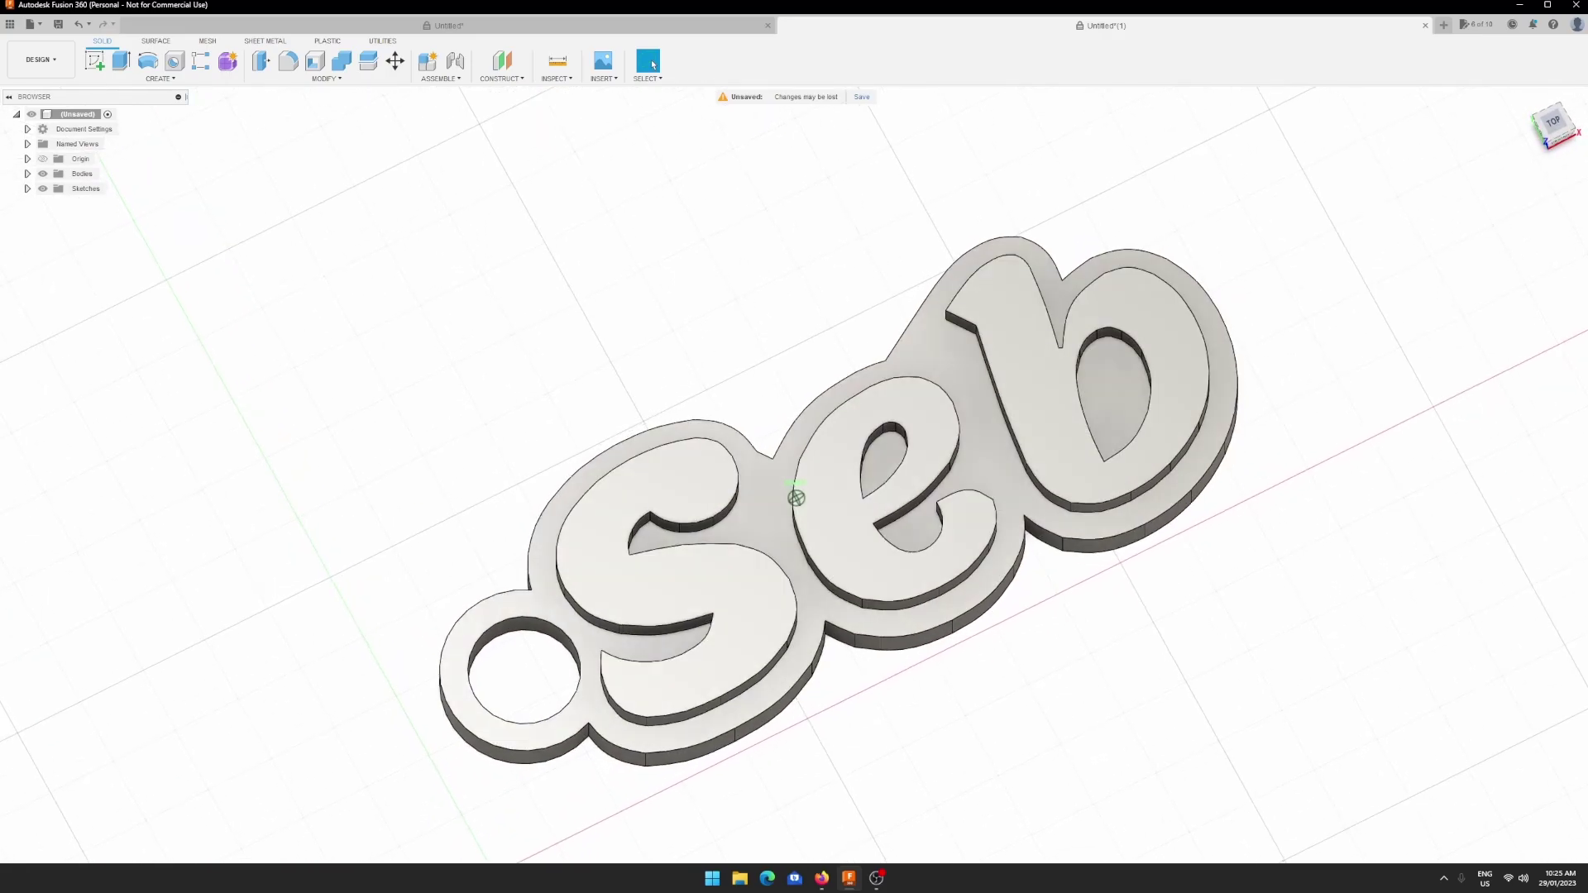
left_click(28, 173)
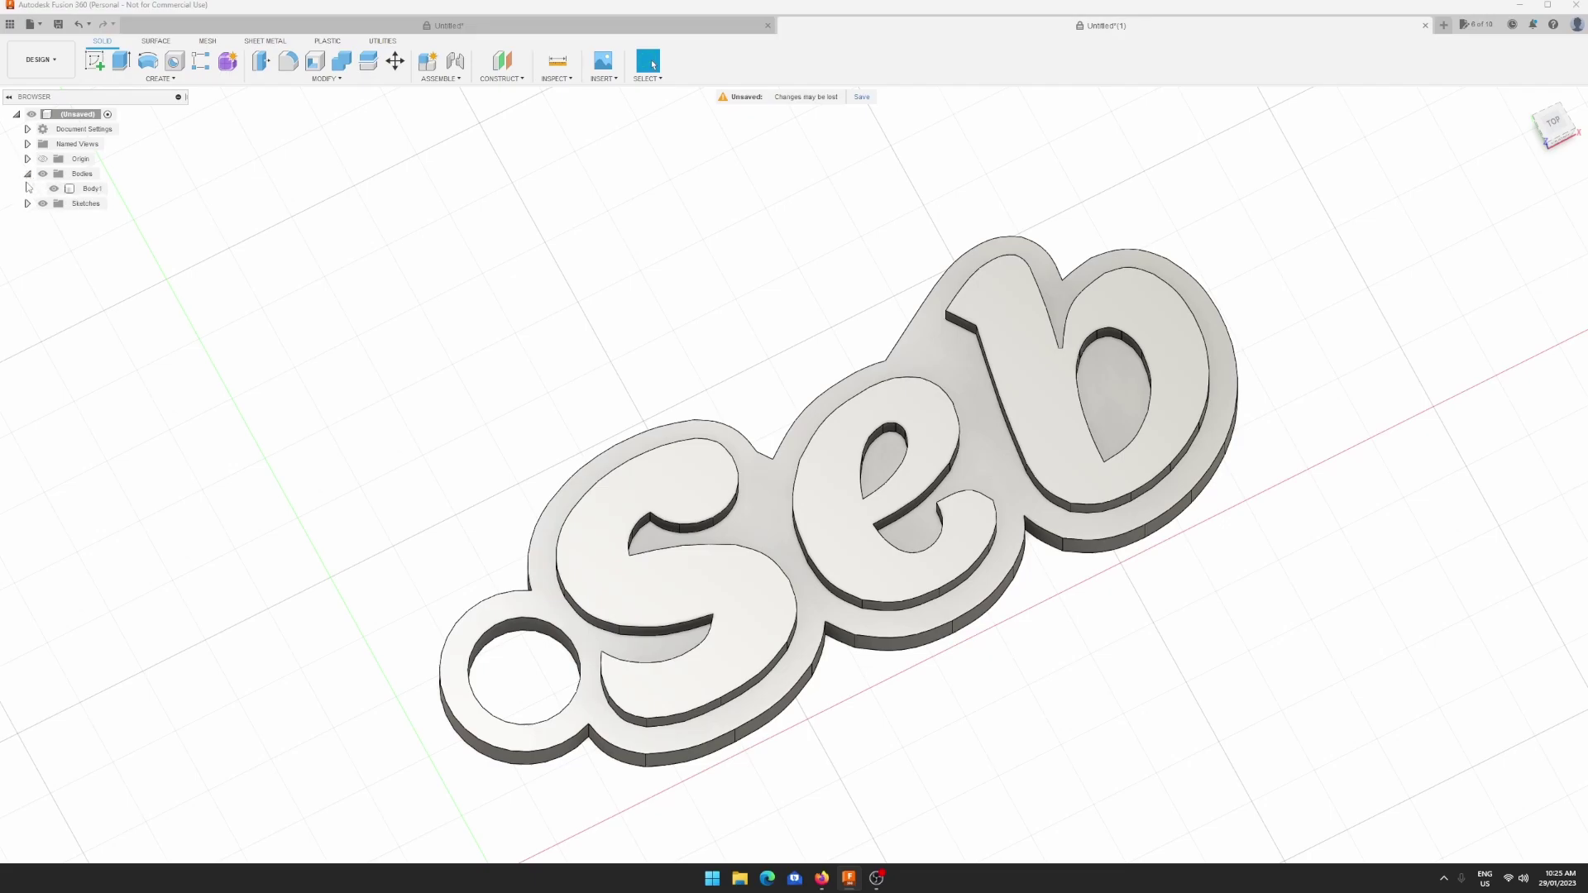
- Export Body1 as a binary STL mesh and send it to SuperSlicer
right_click(95, 192)
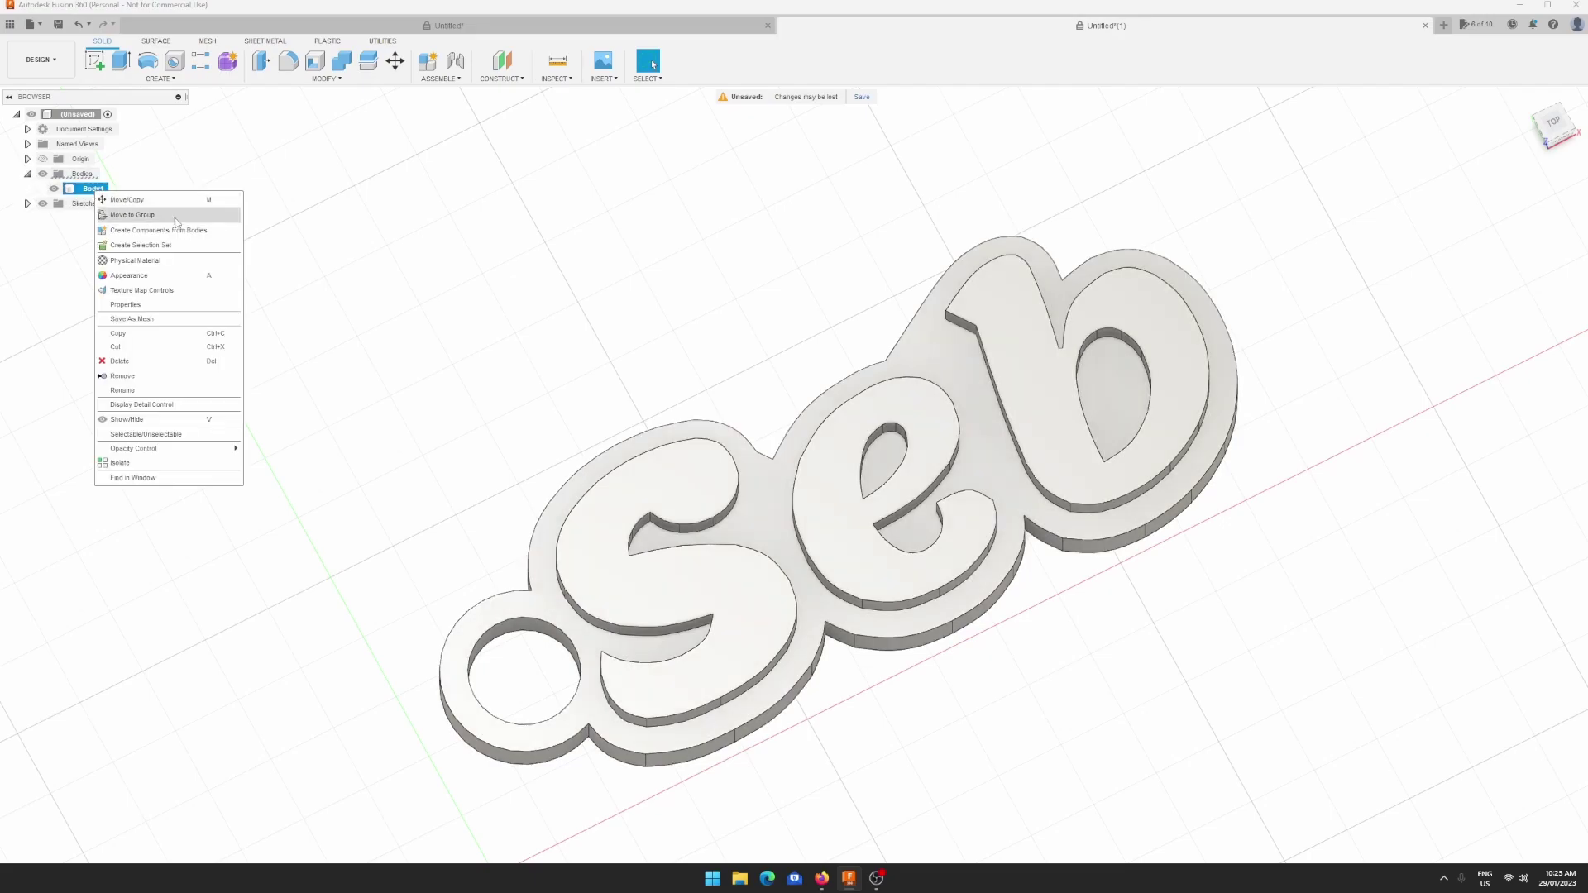
left_click(124, 319)
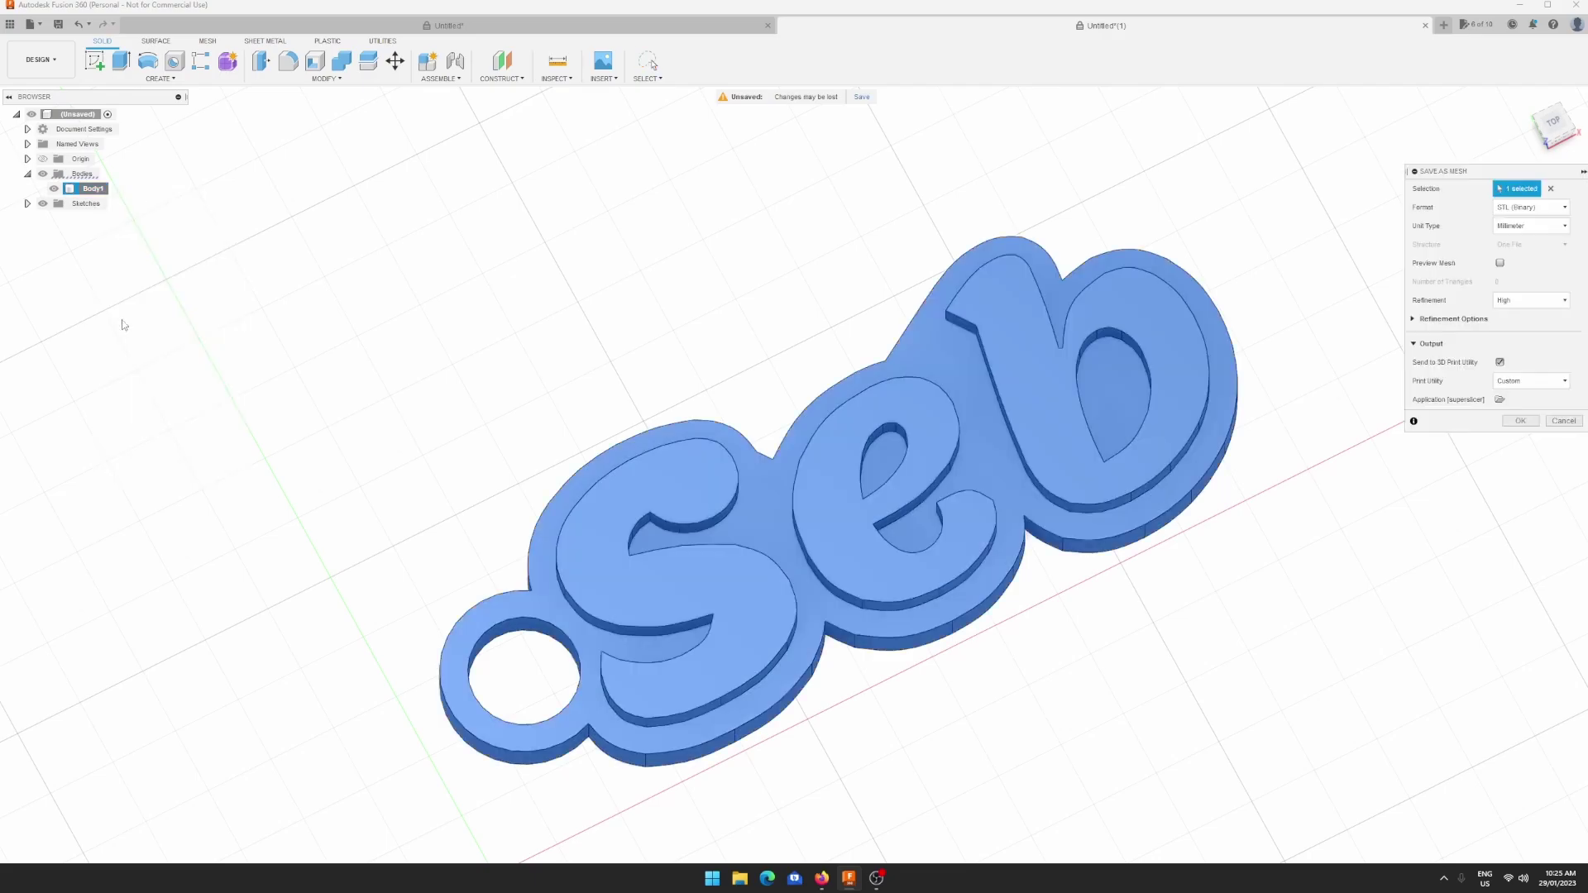
left_click(1499, 362)
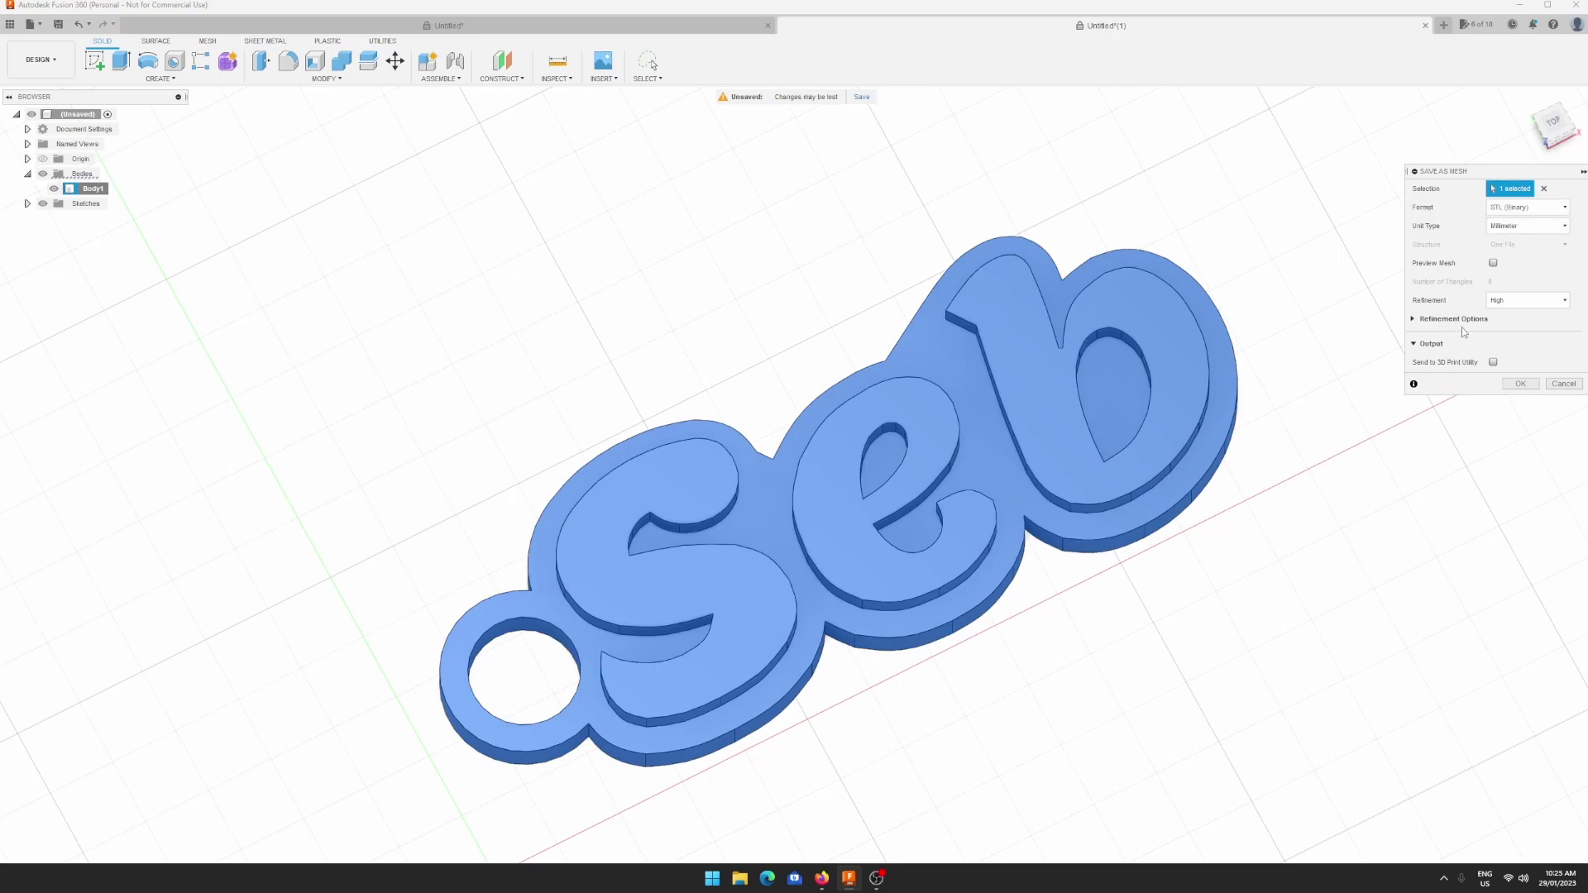
left_click(1493, 363)
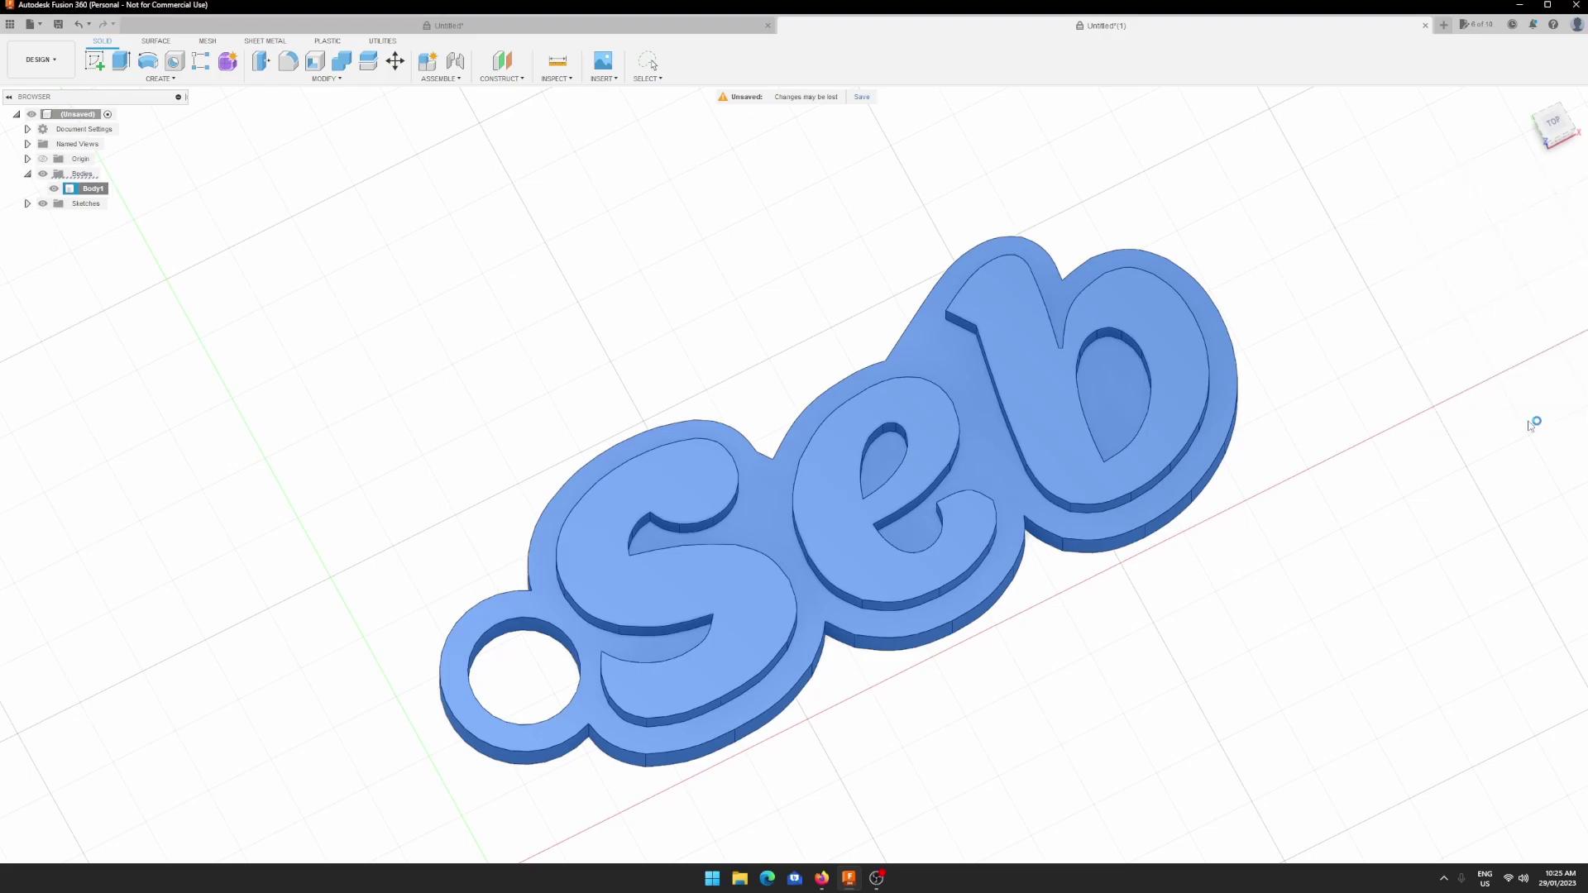
left_click(1520, 421)
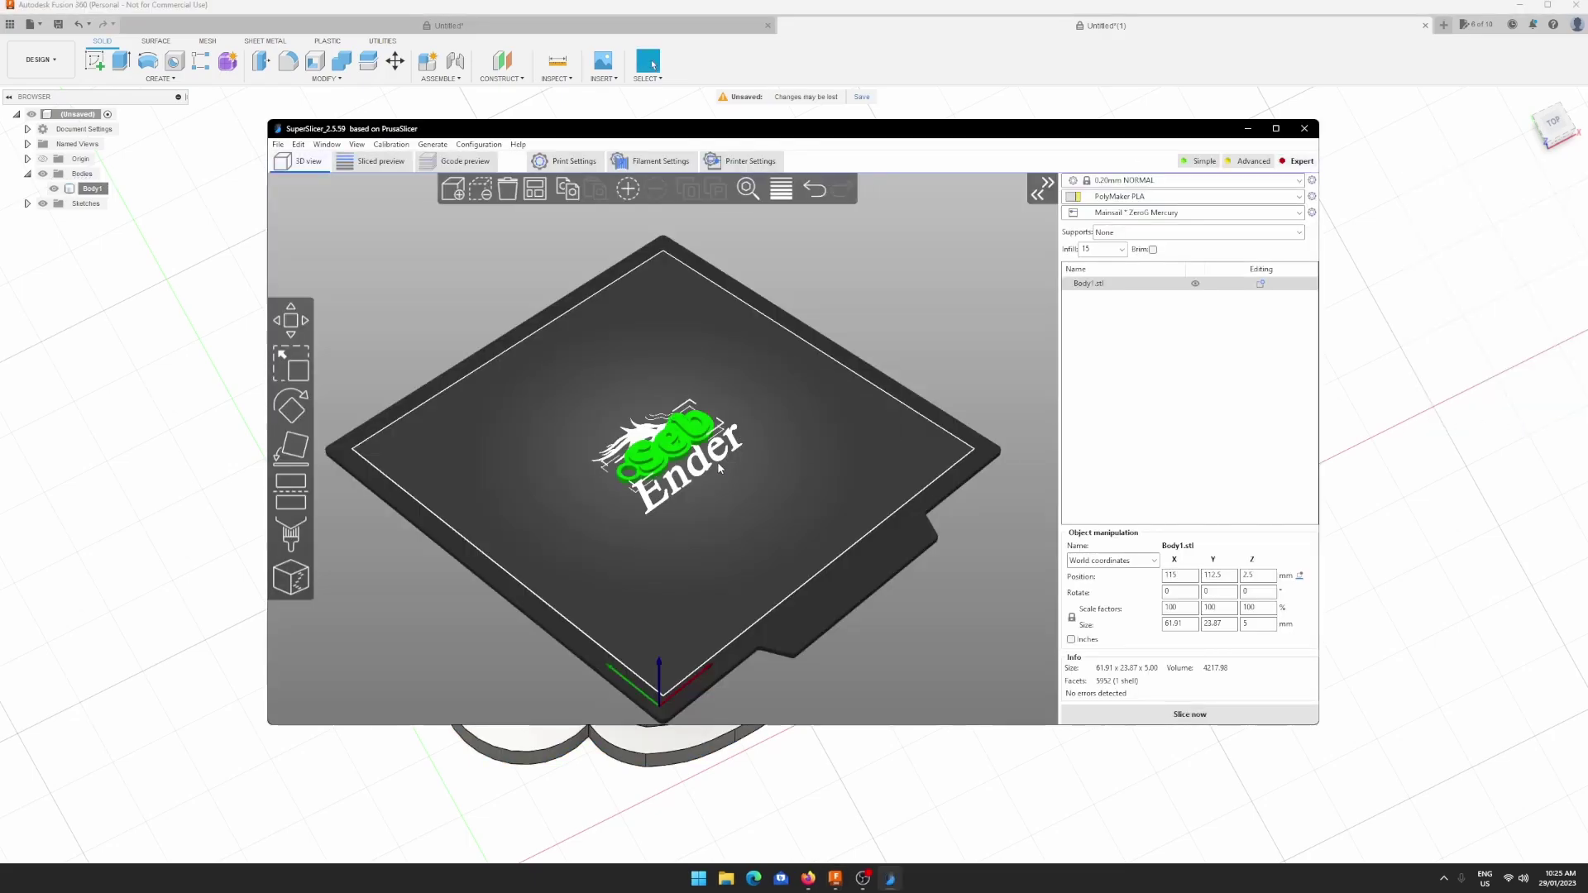
- Slice the Seb tag and show its G-code preview with an 18-minute print time
scroll(676, 518, "up", 5)
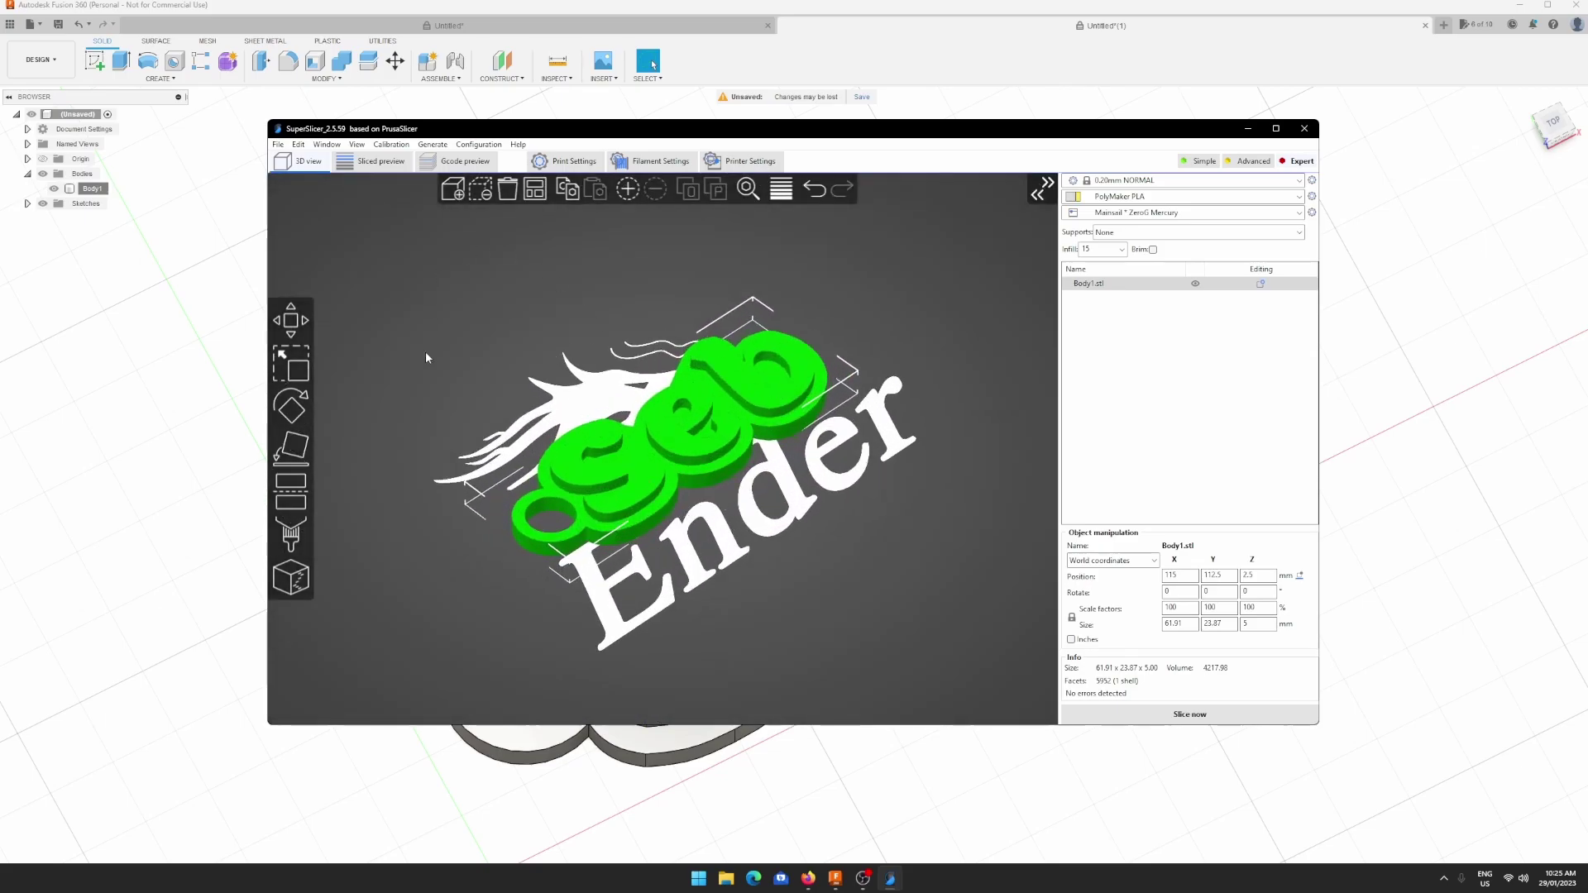
left_click(440, 162)
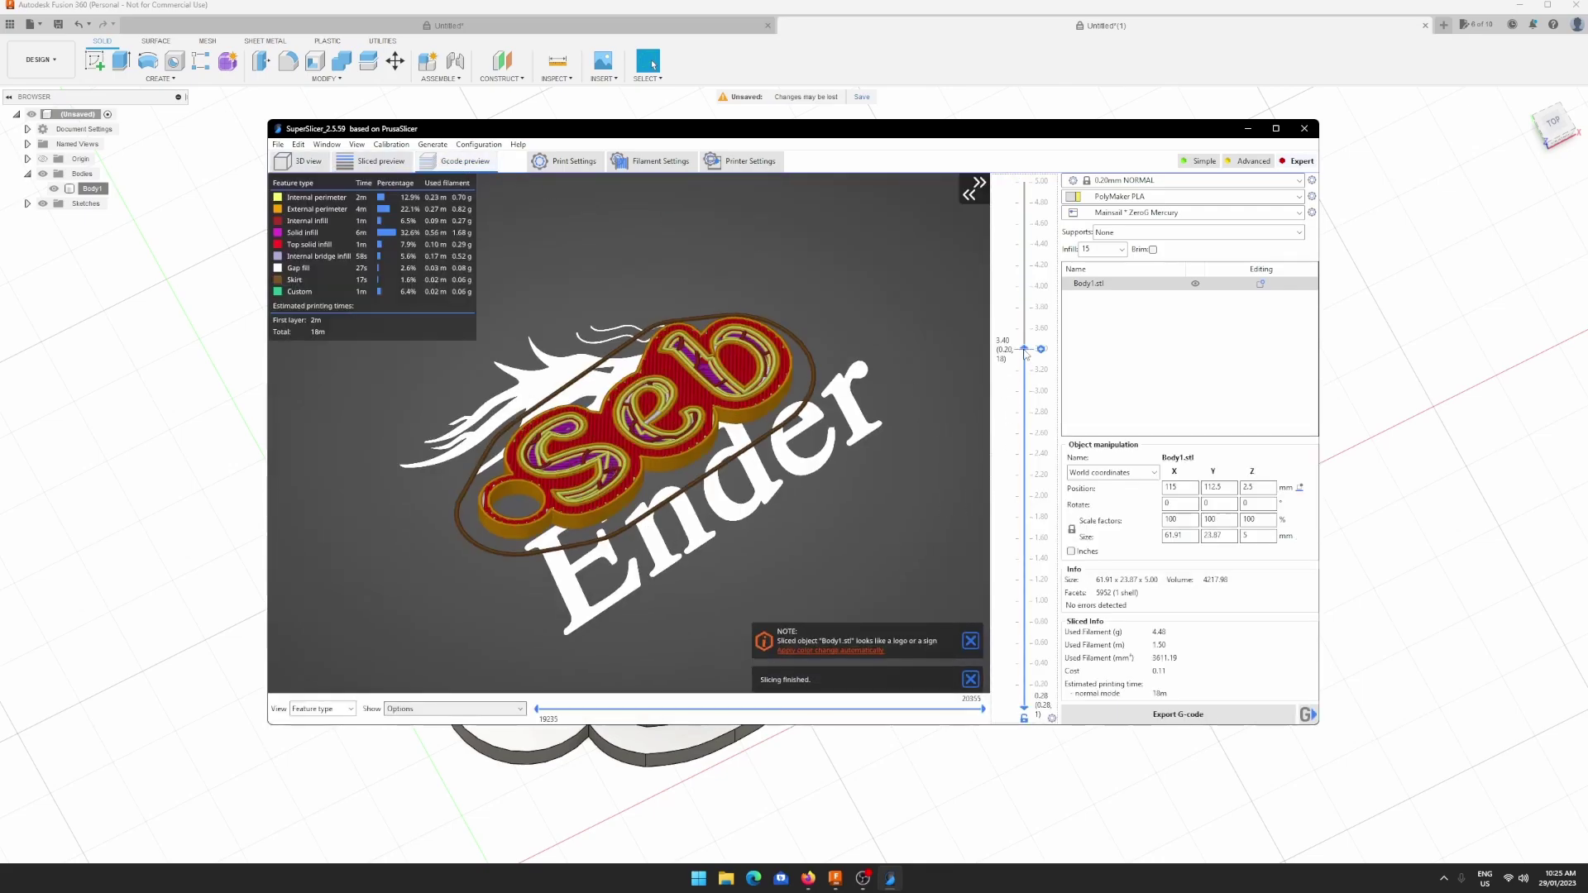
- Step the preview's top layer between 3.00 and 3.40 mm, where the Seb letters begin
left_click(1025, 354)
left_click_drag(579, 629, 564, 460)
scroll(593, 504, "up", 6)
left_click_drag(584, 406, 750, 517)
scroll(750, 517, "down", 5)
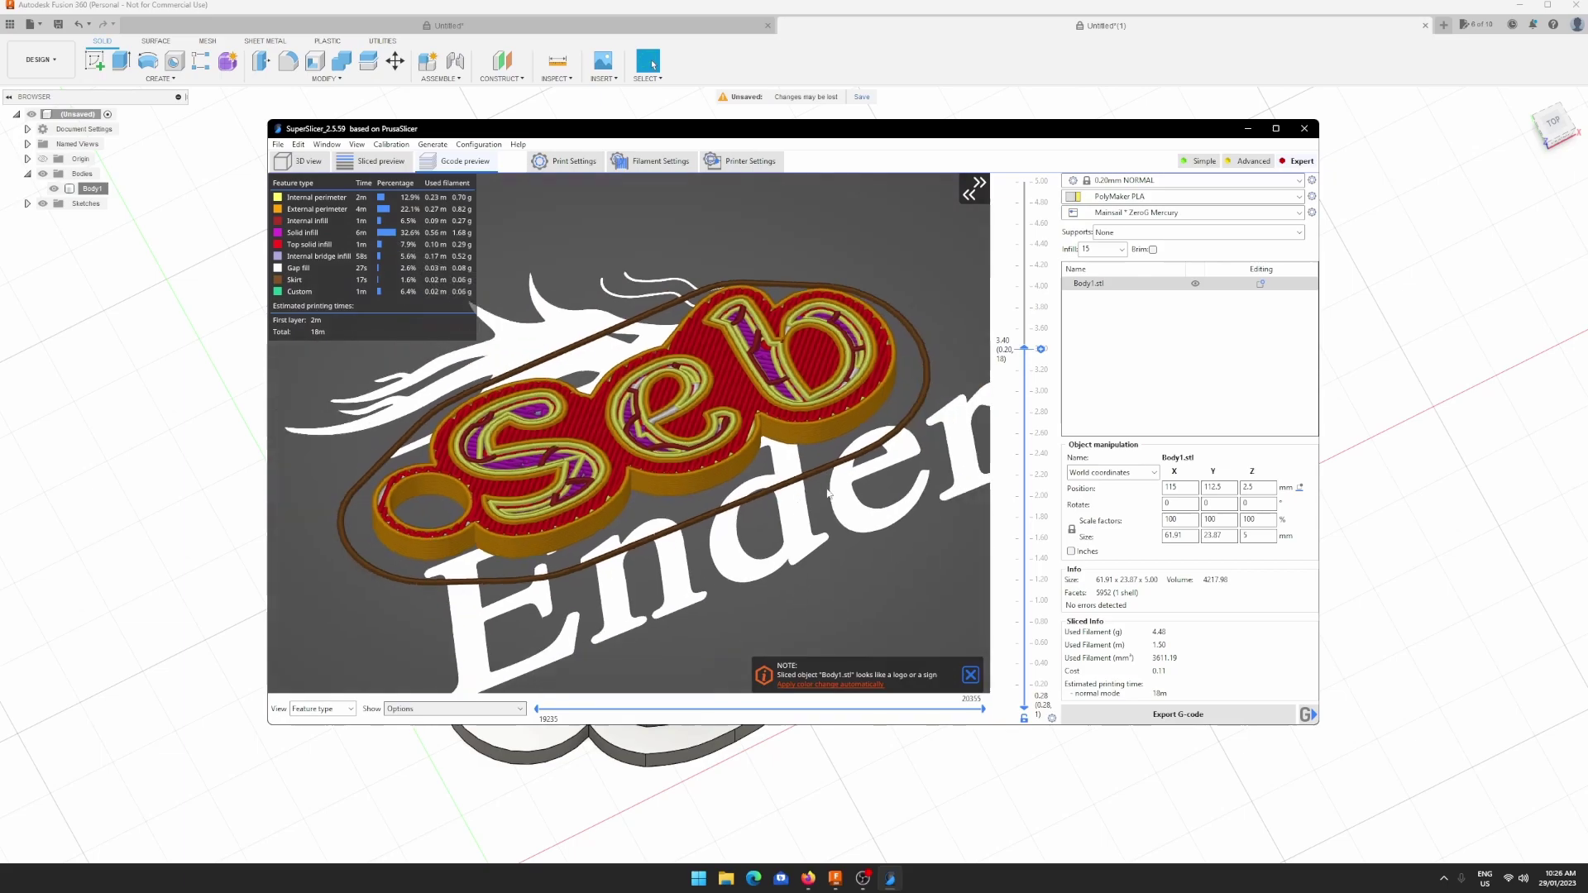
left_click(1025, 391)
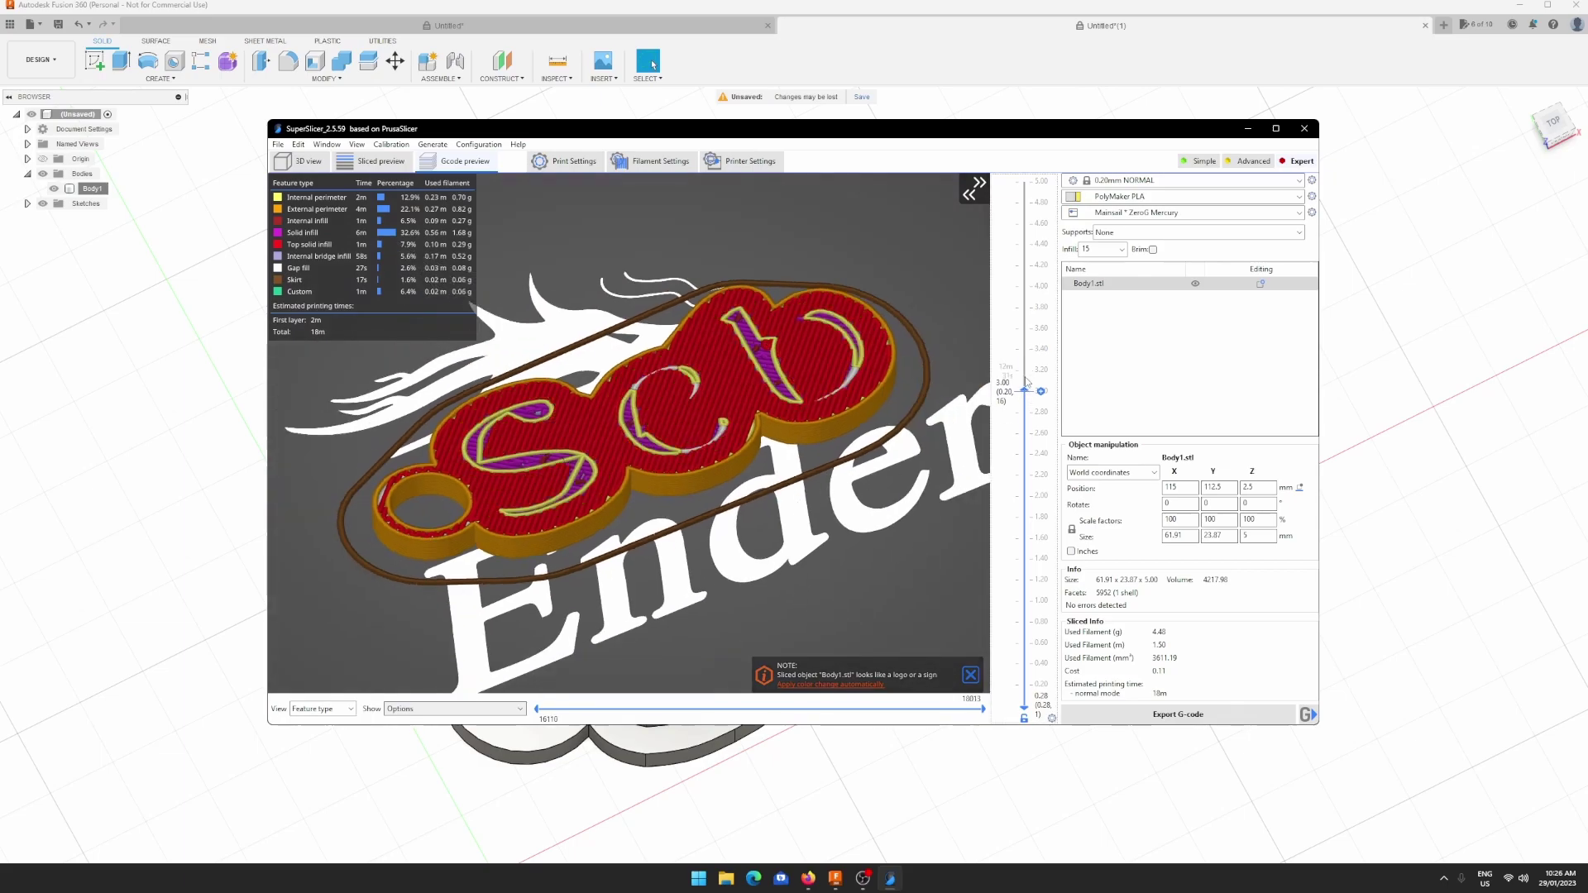
scroll(1025, 395, "up", 1)
left_click_drag(844, 469, 614, 482)
scroll(614, 483, "up", 5)
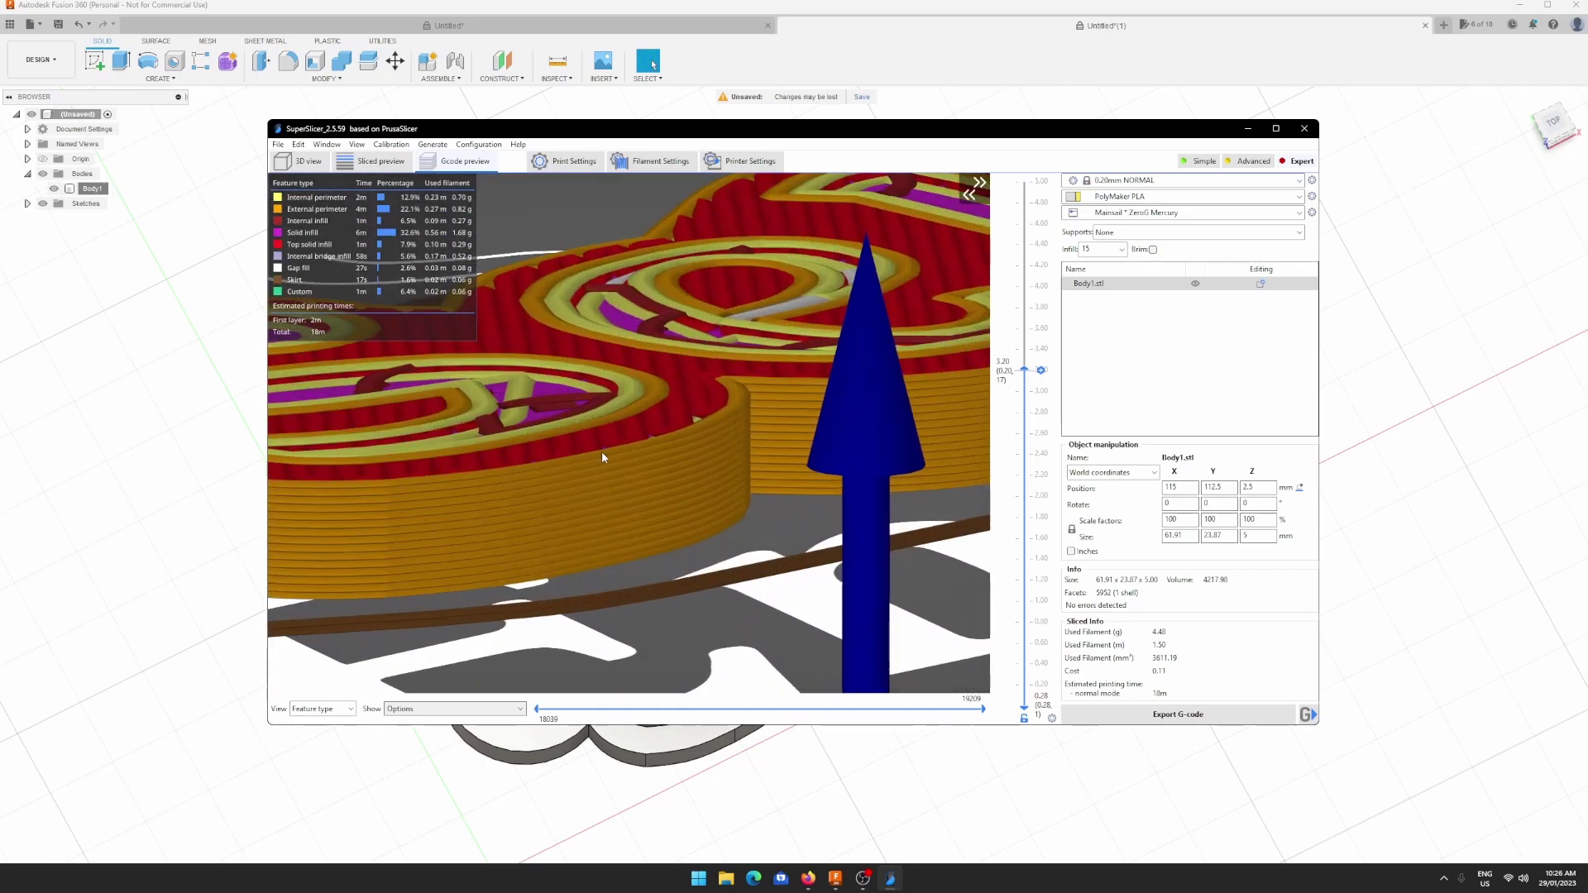
scroll(826, 513, "up", 2)
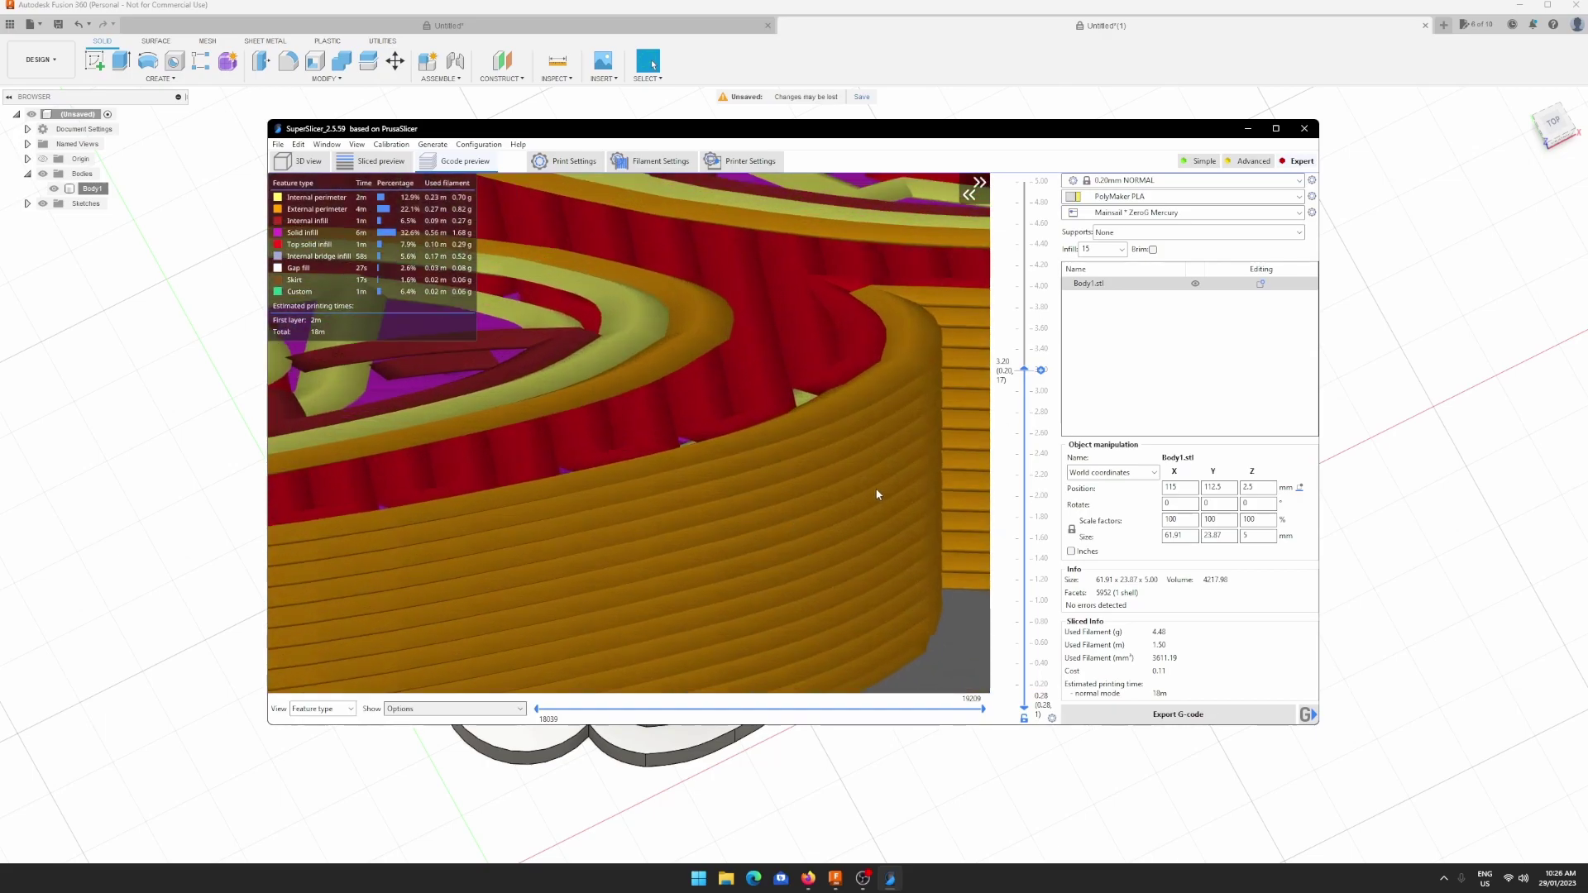
scroll(744, 463, "down", 6)
key("Up")
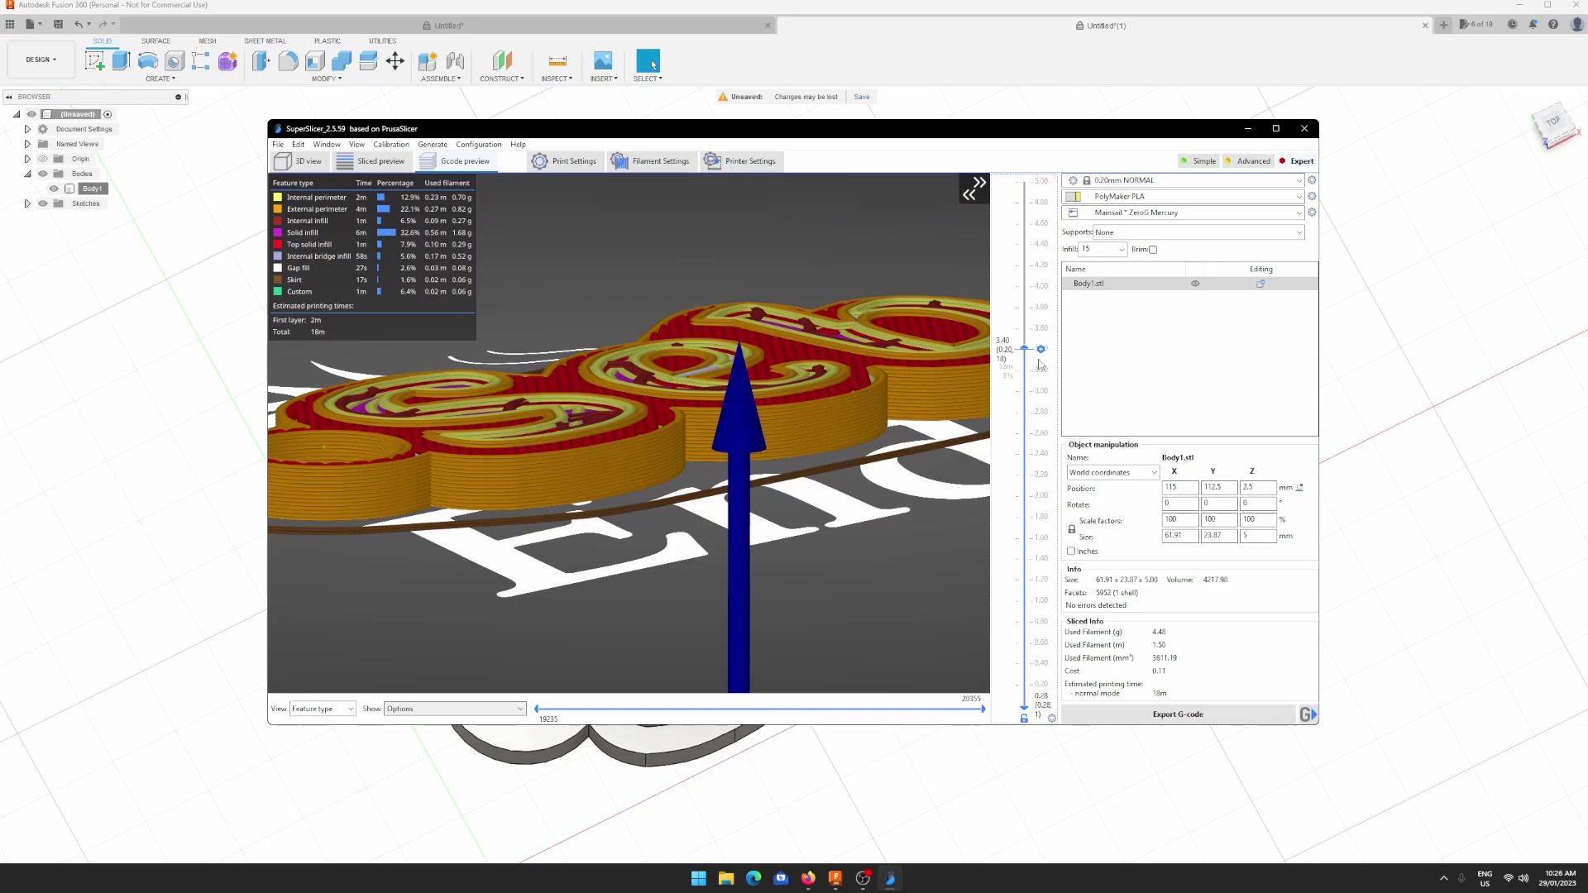
- Add an M600 colour change at the 3.40 mm layer and return to the 3D plate view
left_click(1041, 349)
key("Tab")
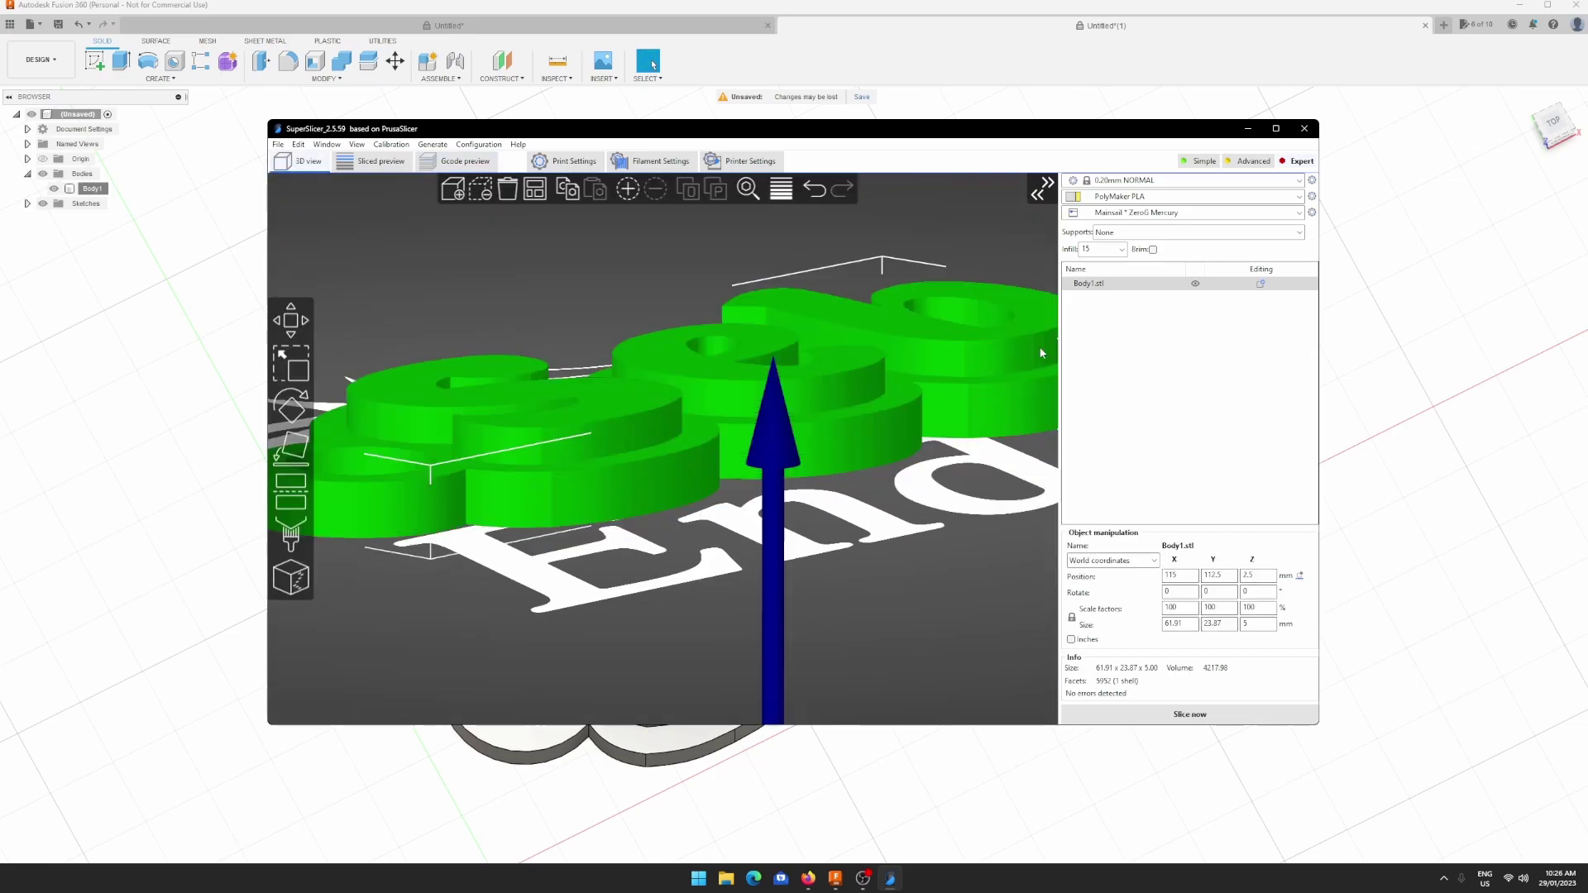
scroll(827, 550, "down", 3)
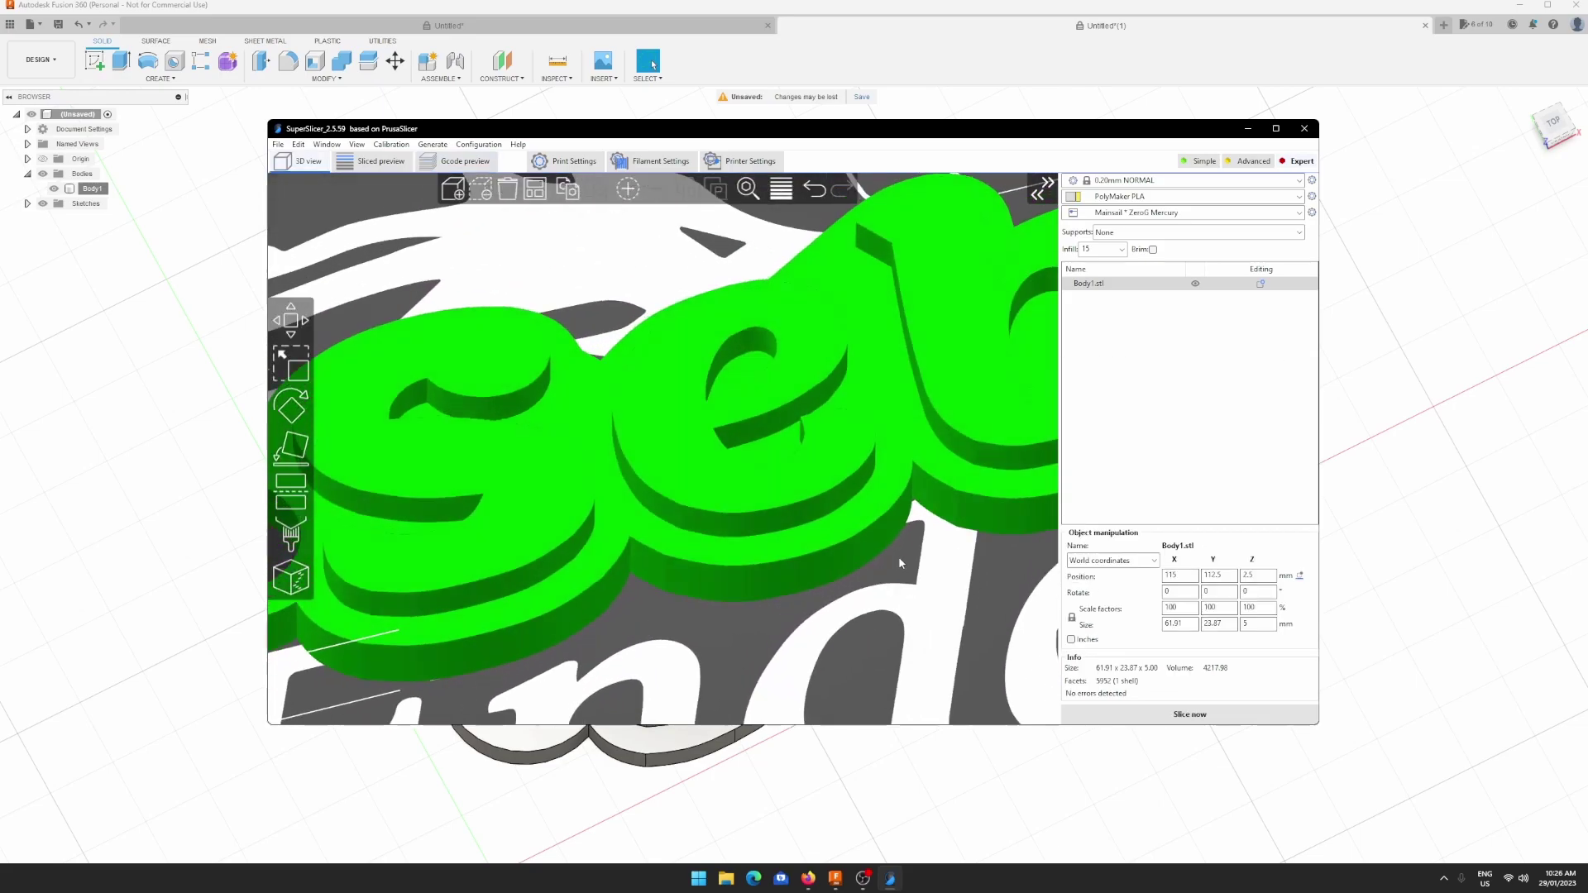
scroll(894, 579, "up", 3)
scroll(893, 587, "down", 5)
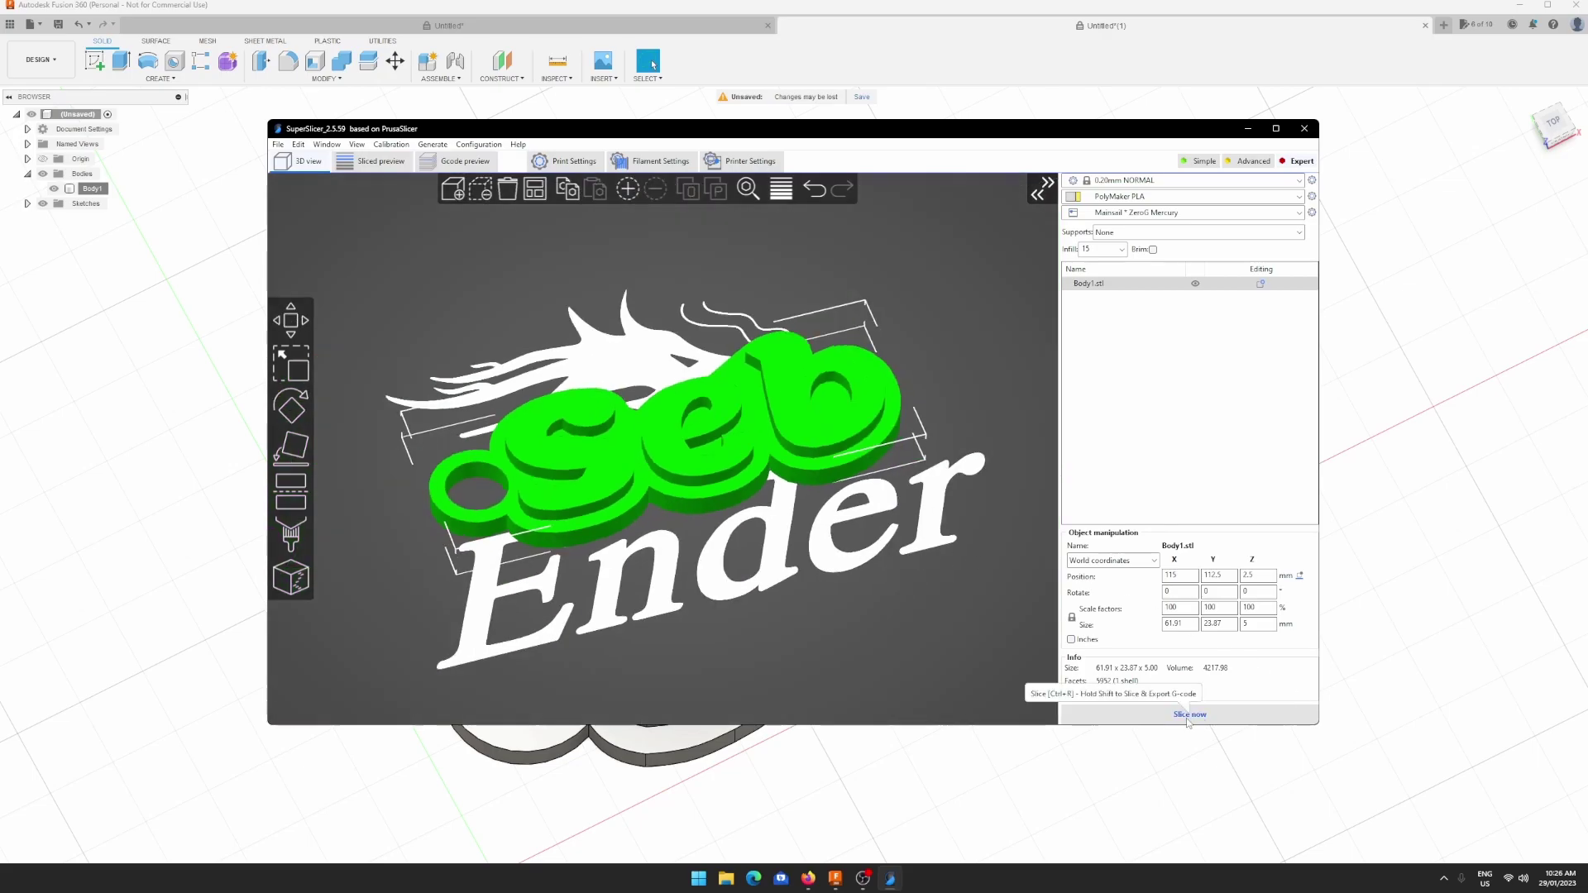
- Reslice with the 3.40 mm colour change and upload the G-code to the printer
left_click(1187, 714)
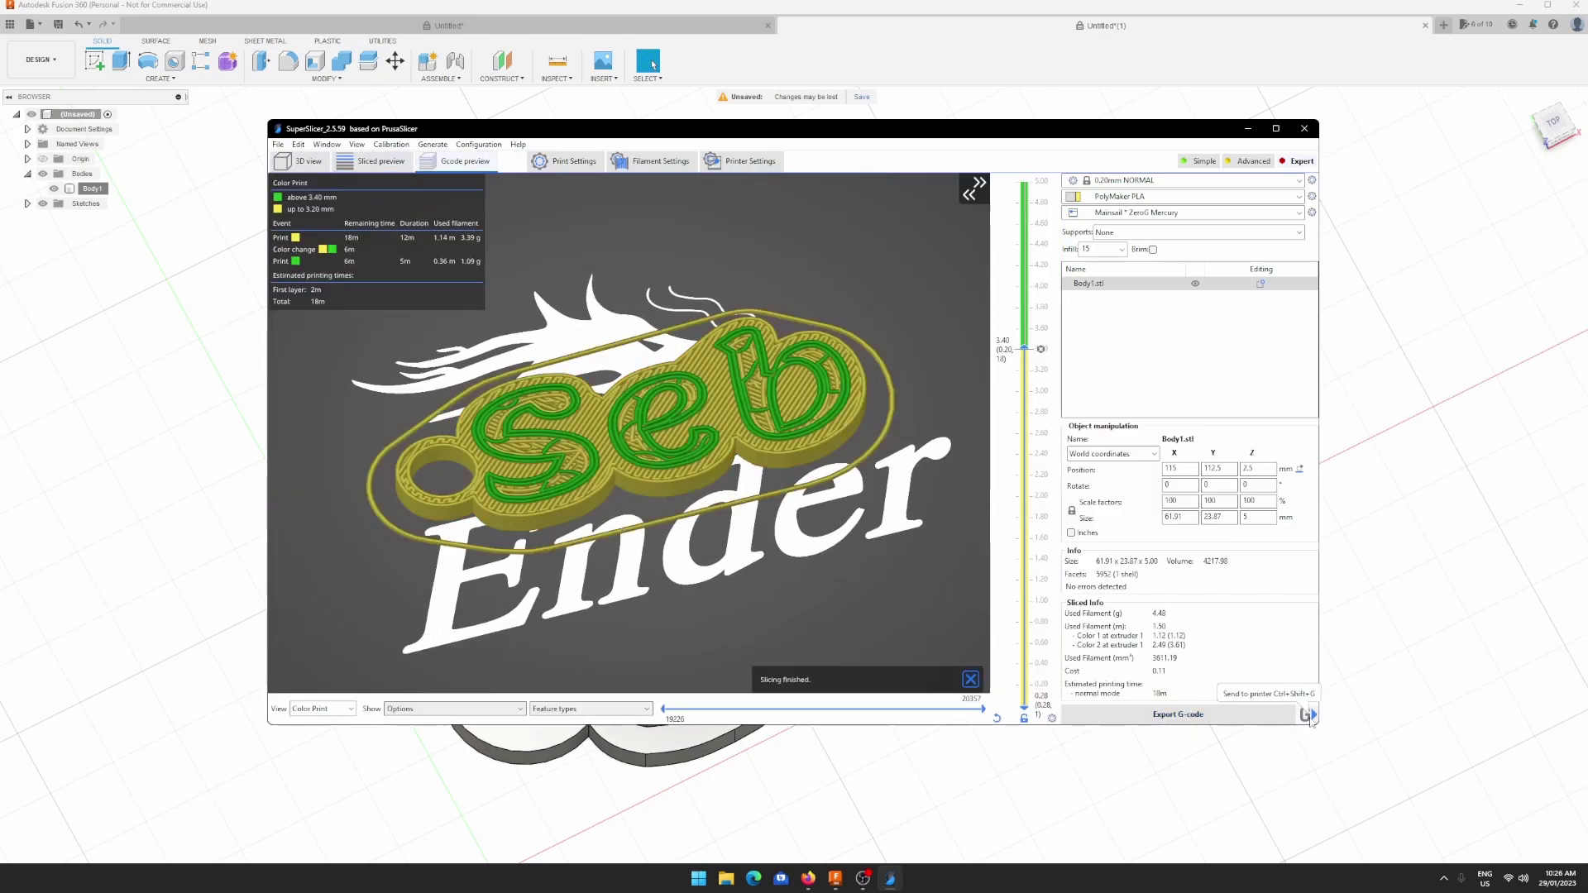
left_click(1308, 714)
left_click(780, 477)
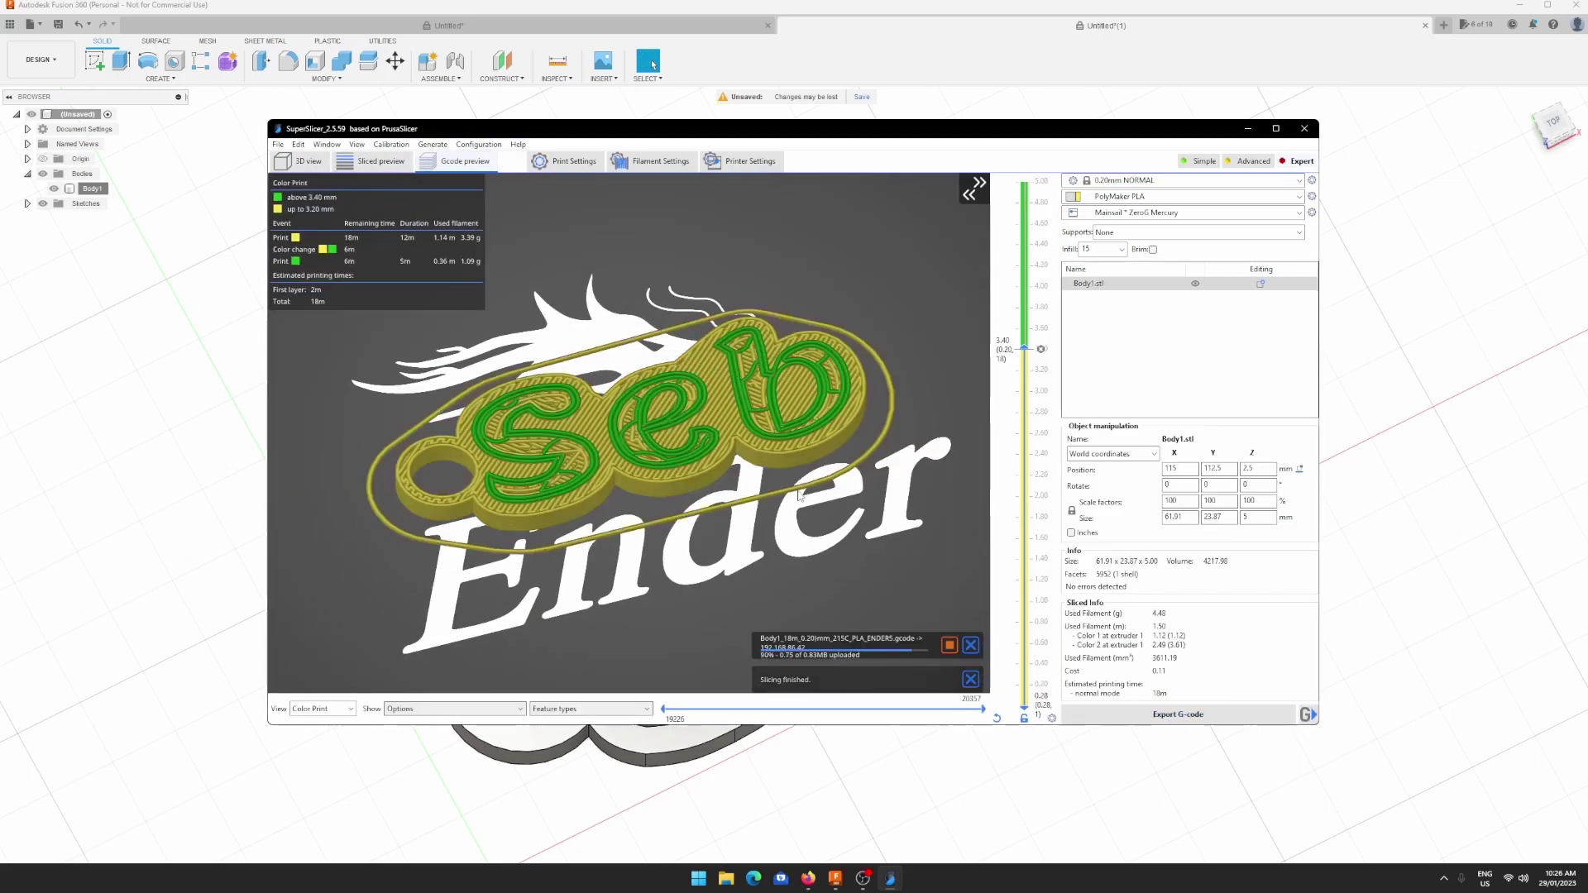